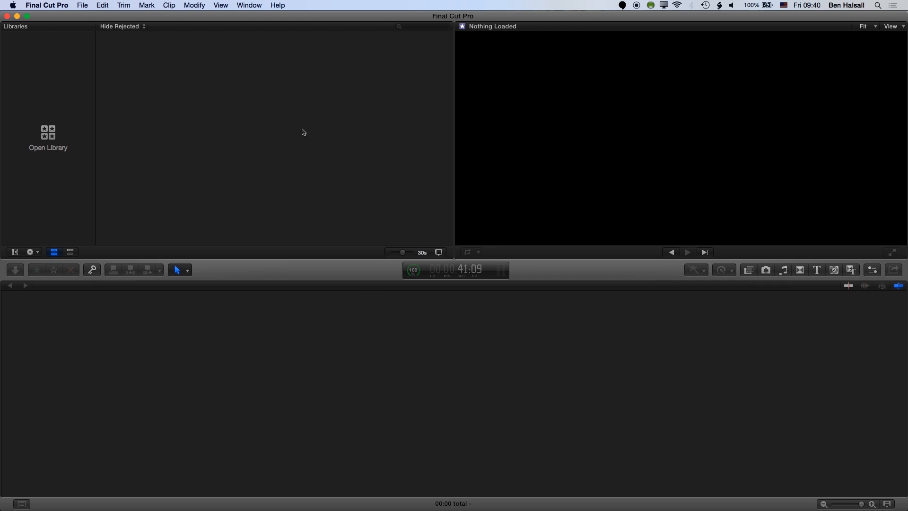
Step: Show the Inspector and look through the Effects and Transitions browsers, ending with the Titles browser open
left_click(246, 6)
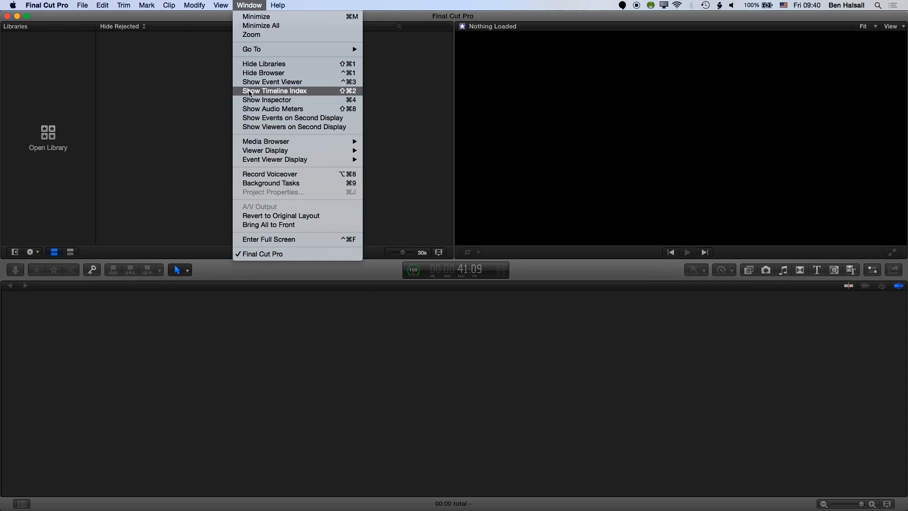
left_click(299, 101)
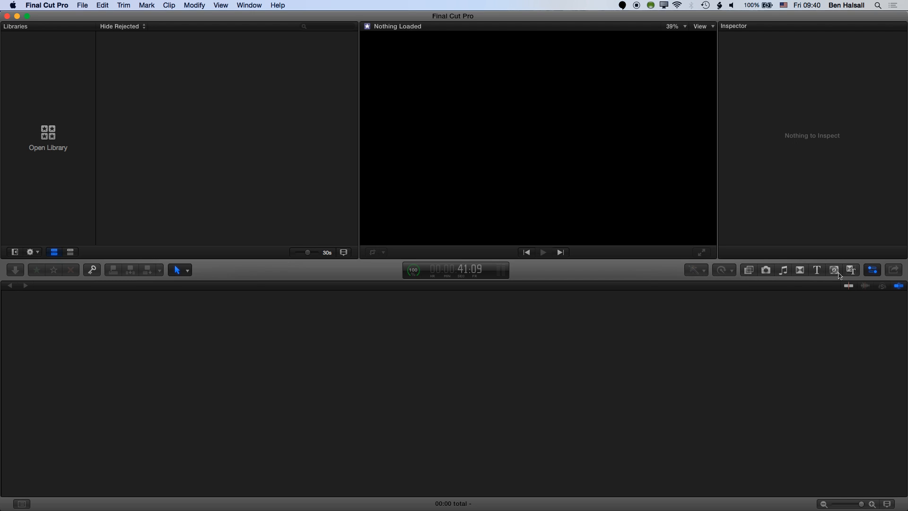
left_click(750, 274)
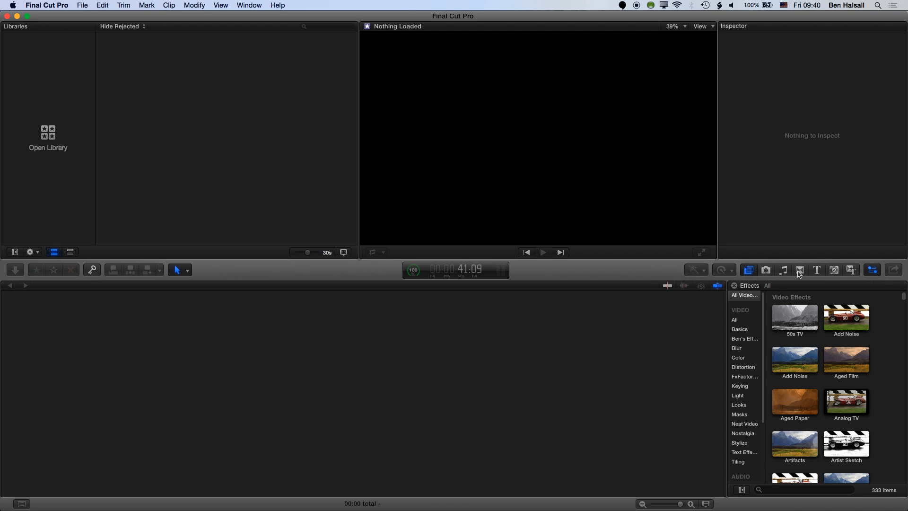
left_click(801, 273)
left_click(749, 273)
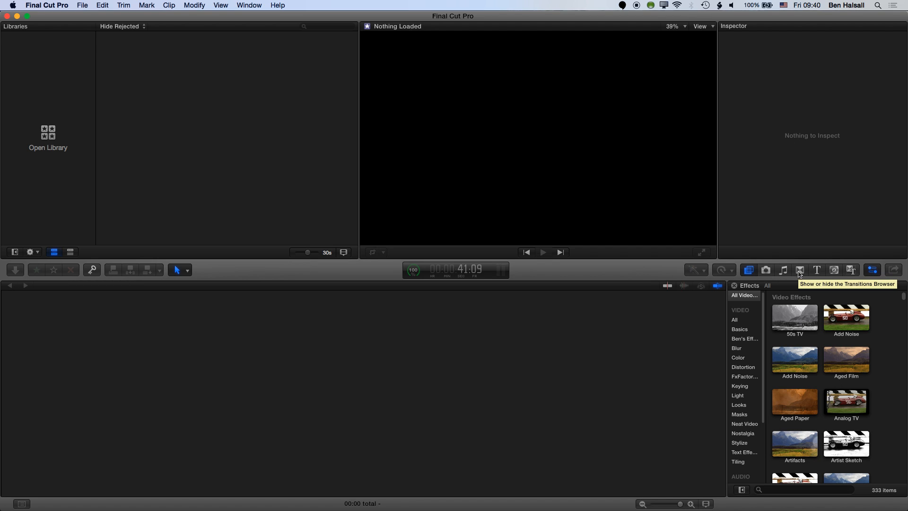
left_click(800, 271)
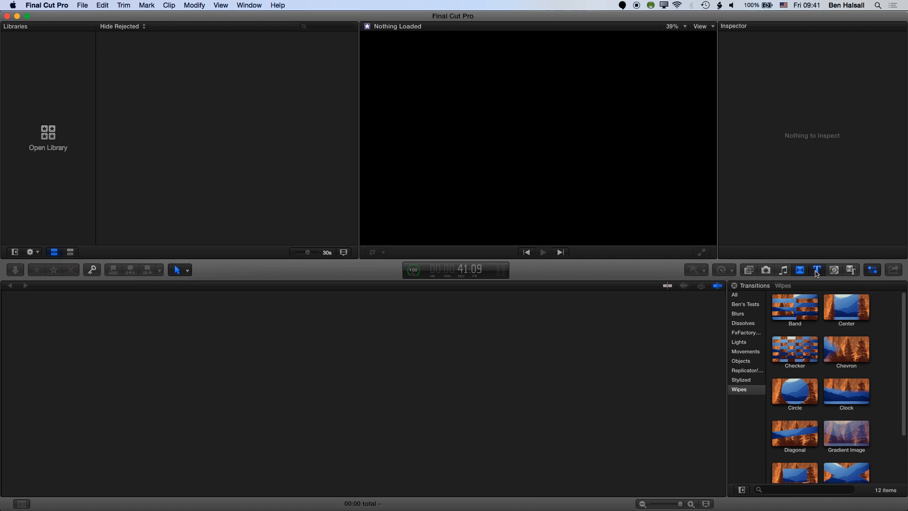
left_click(817, 271)
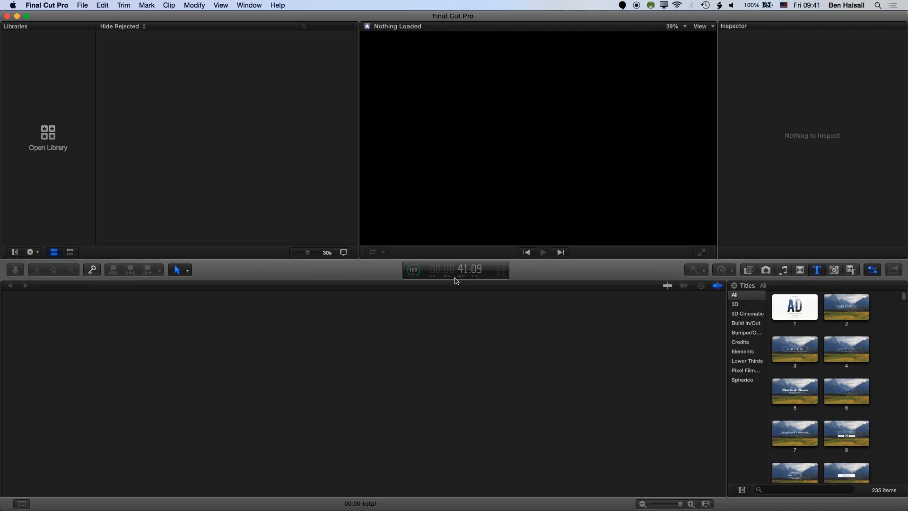
Step: Create a new library named "Intro to Final Cut Pro X" and save it on the Desktop
left_click(82, 4)
mouse_move(83, 21)
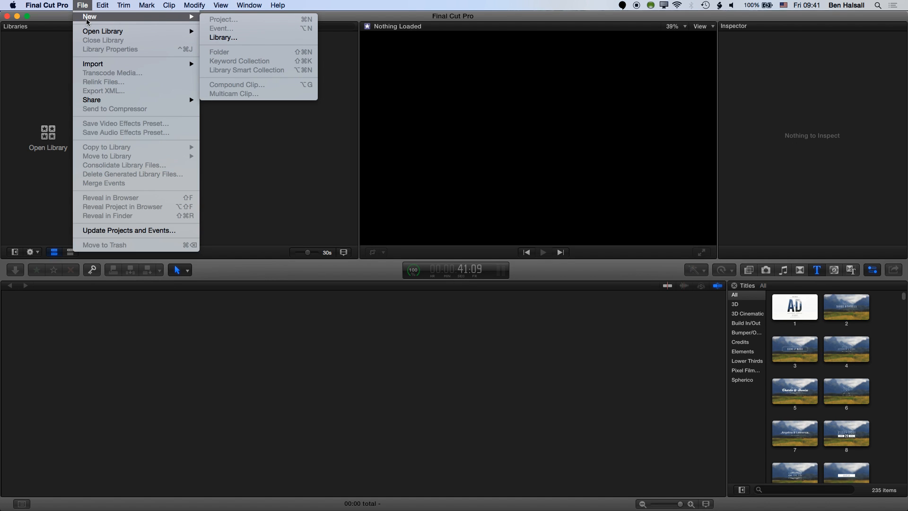
left_click(211, 38)
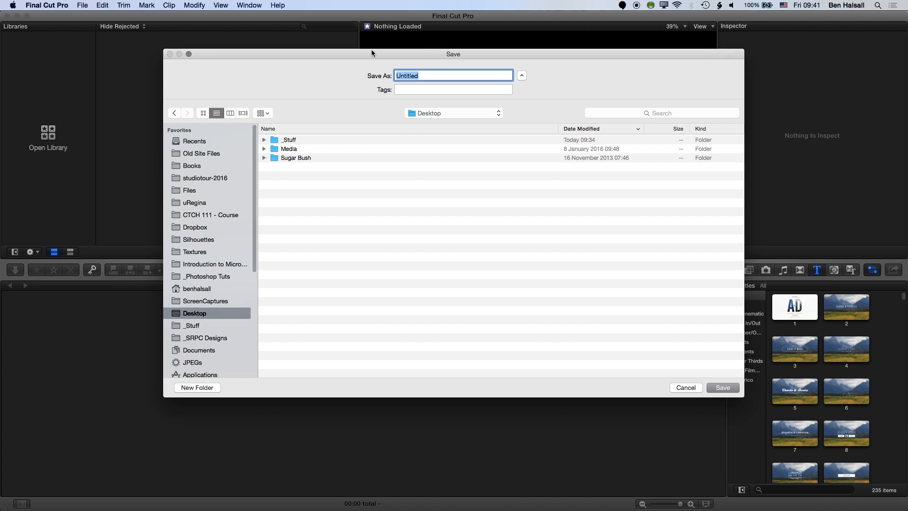
type("Intro to Final Cut Pro X")
left_click(727, 389)
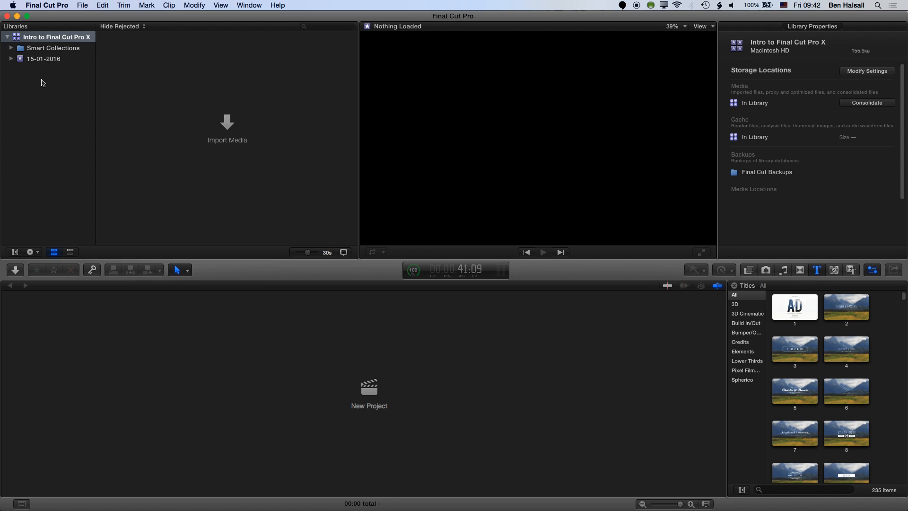
Step: Import MVI_8583.MOV from Finder's Sugar Bush folder into the 15-01-2016 event and return to Final Cut Pro
left_click(36, 497)
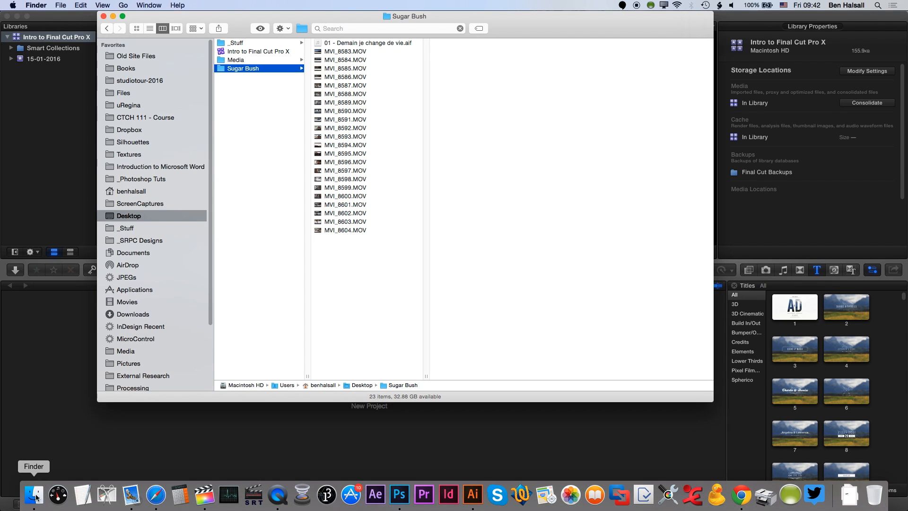
left_click_drag(303, 19, 390, 20)
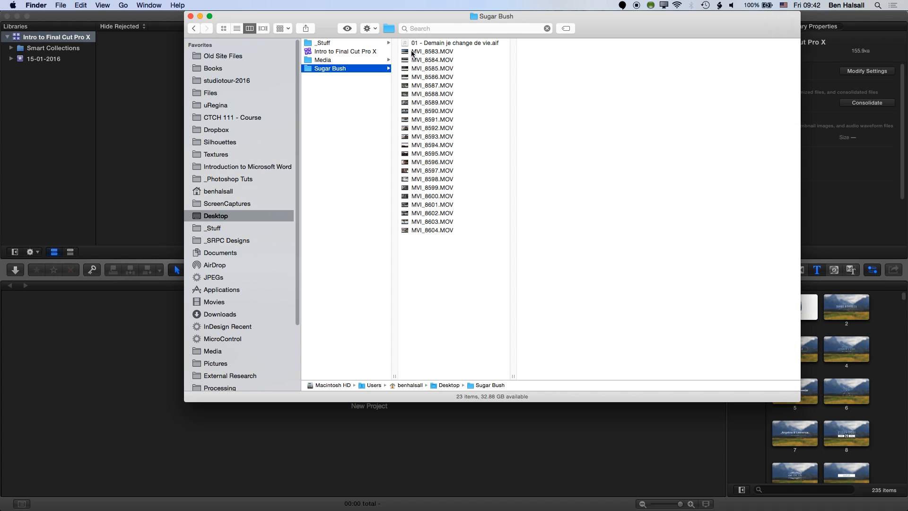
left_click_drag(405, 53, 38, 57)
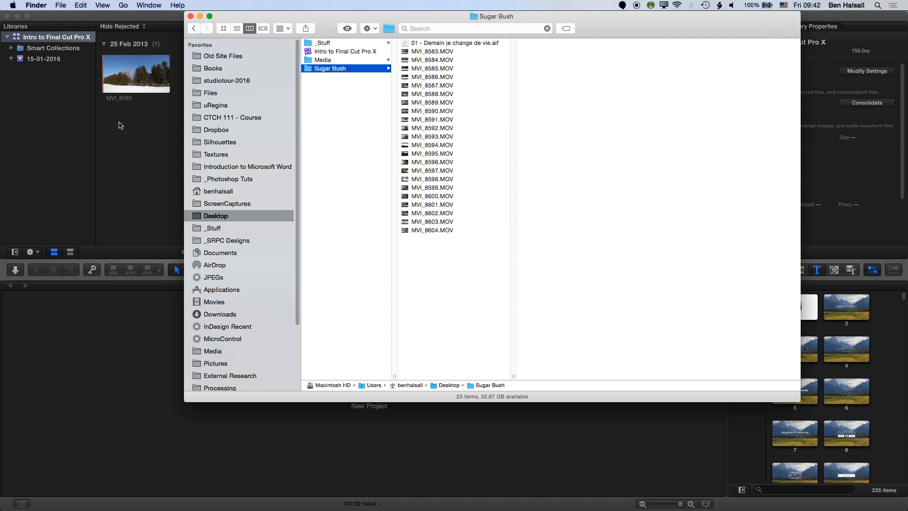
left_click(123, 124)
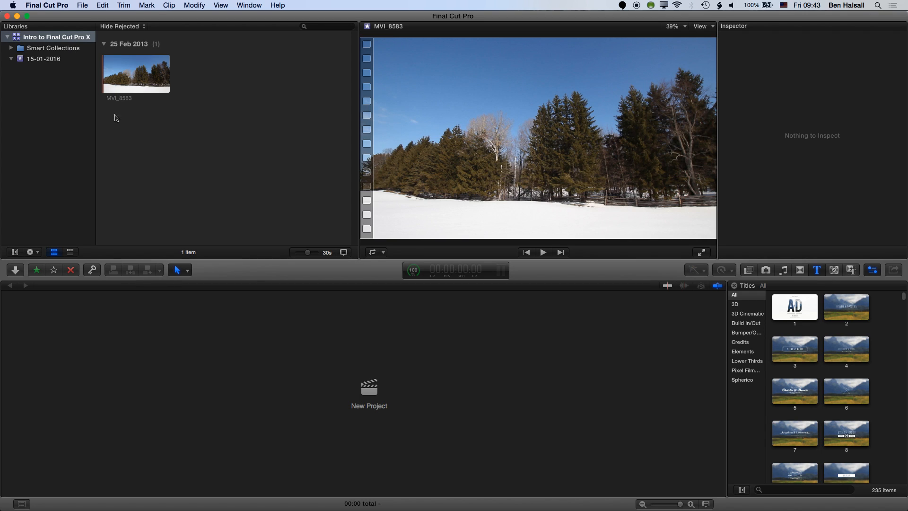
Step: Review the Import preferences for file storage, transcoding, keywords and analysis, and close them
left_click(62, 6)
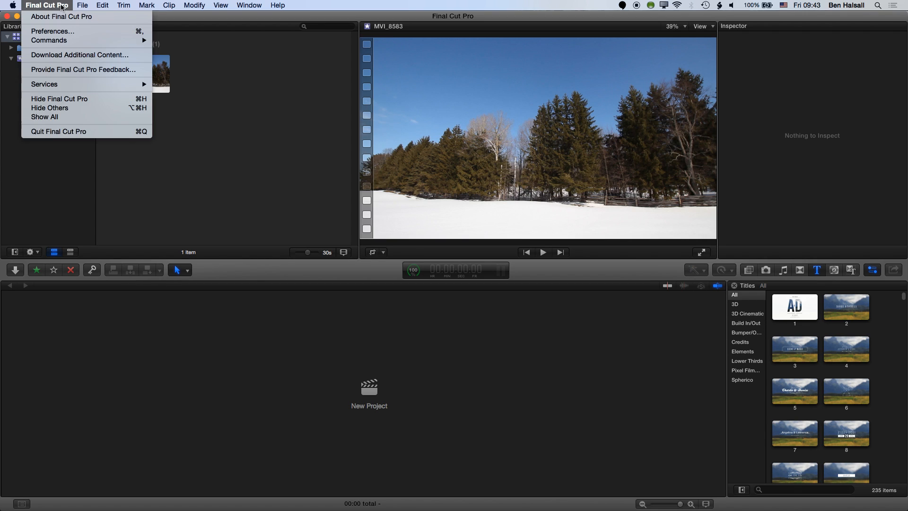
left_click(51, 31)
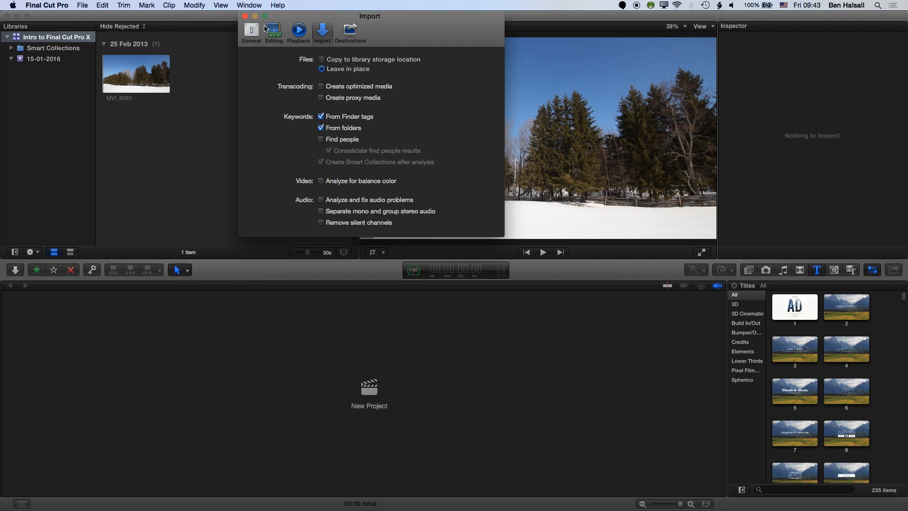
left_click(244, 16)
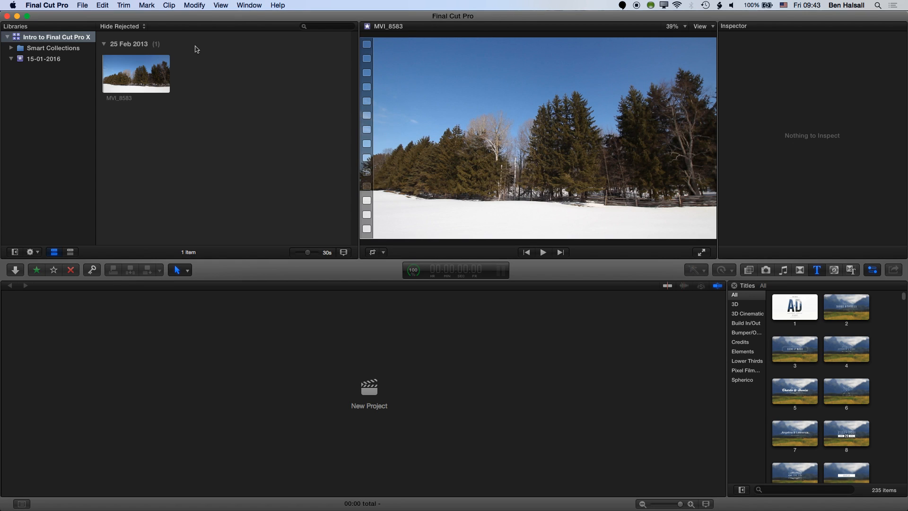
Step: Select the MVI_8583 clip and toggle skimming off and back on
left_click(112, 86)
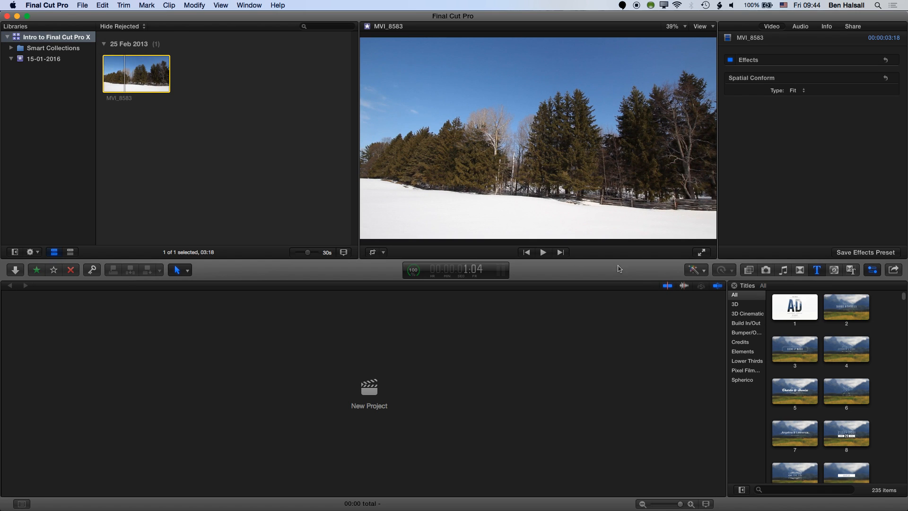
left_click(668, 286)
left_click(667, 286)
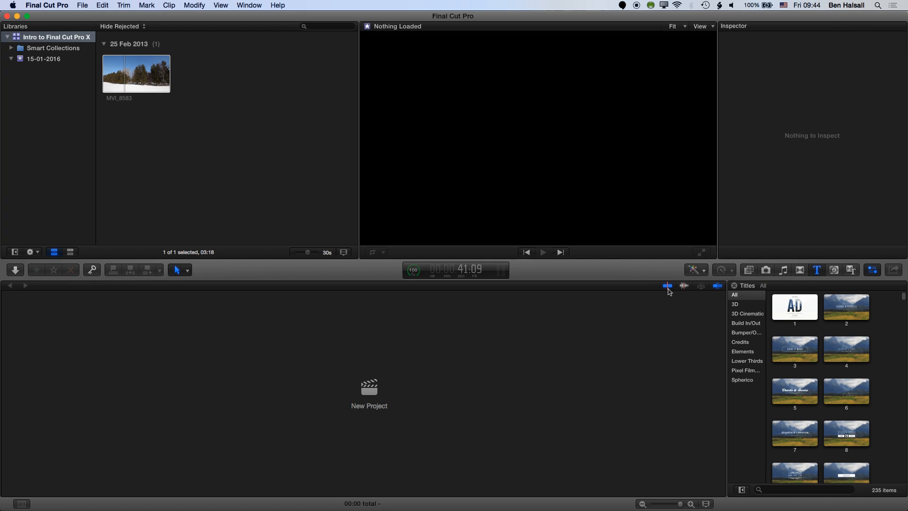
Step: Select the MVI_8583 clip and expand its browser filmstrip to ½ s per thumbnail
left_click(129, 81)
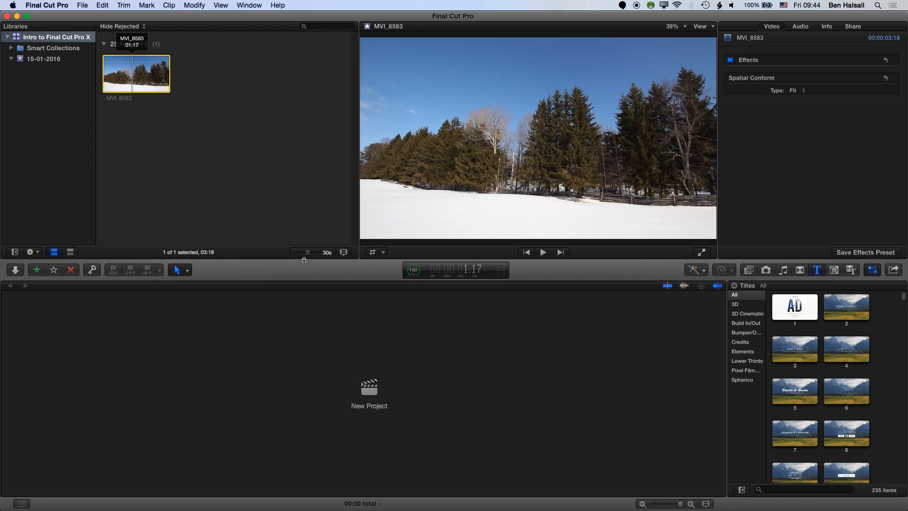
left_click_drag(308, 254, 274, 254)
left_click_drag(300, 254, 316, 254)
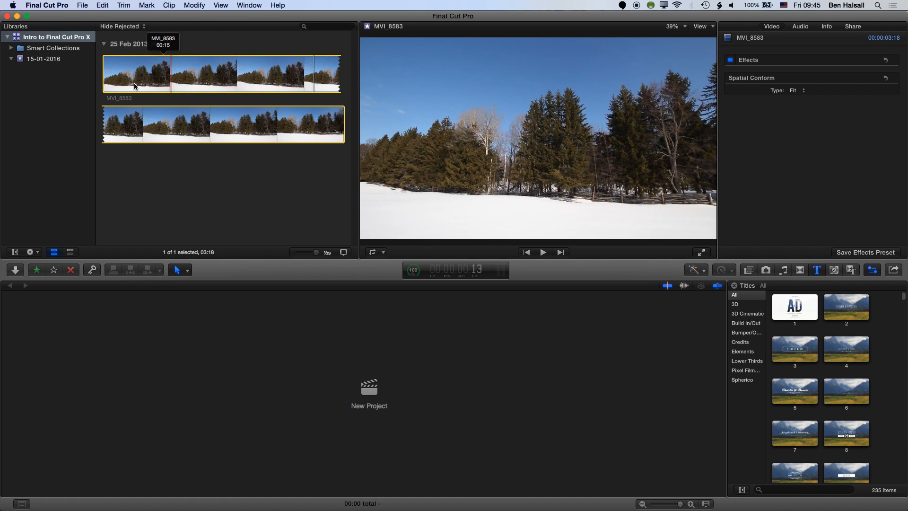
Step: Open the Media Import window and browse Macintosh HD through the home folder to the Desktop folder
left_click(84, 6)
mouse_move(82, 65)
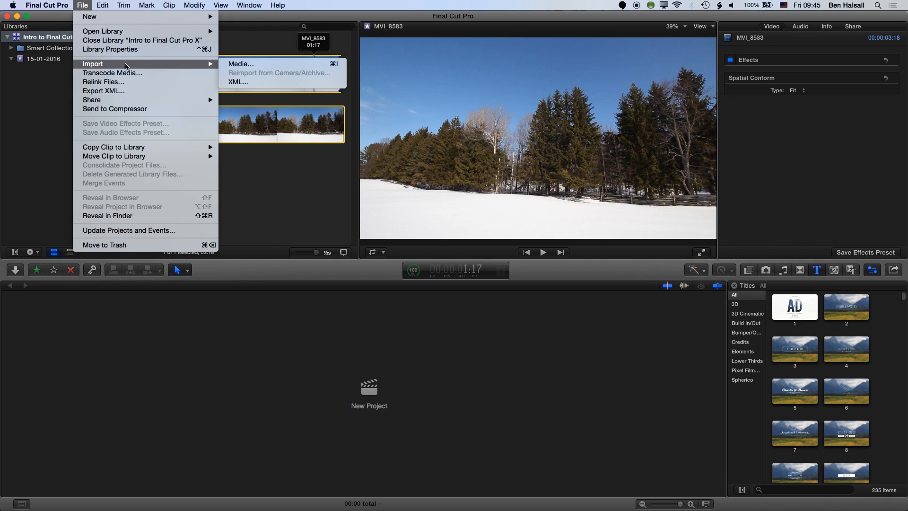
left_click(251, 65)
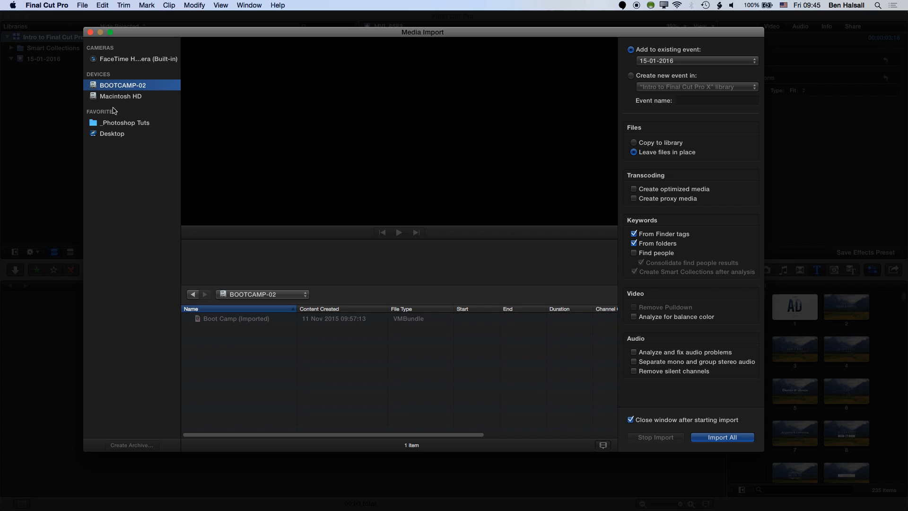
left_click(105, 97)
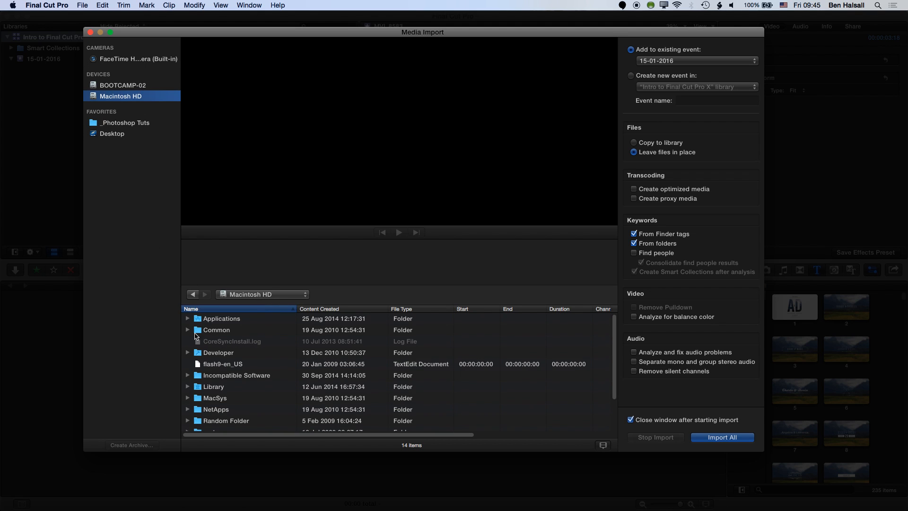
left_click(257, 310)
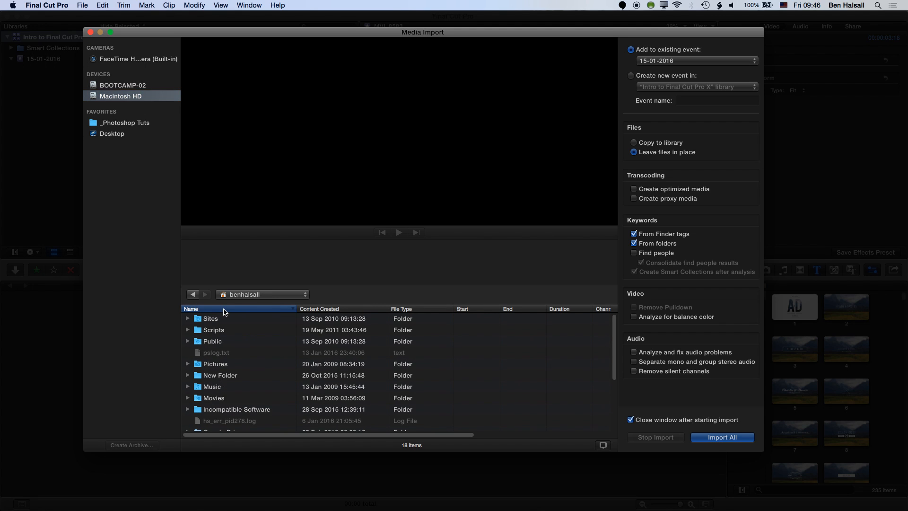
left_click(226, 310)
left_click(217, 330)
double_click(217, 331)
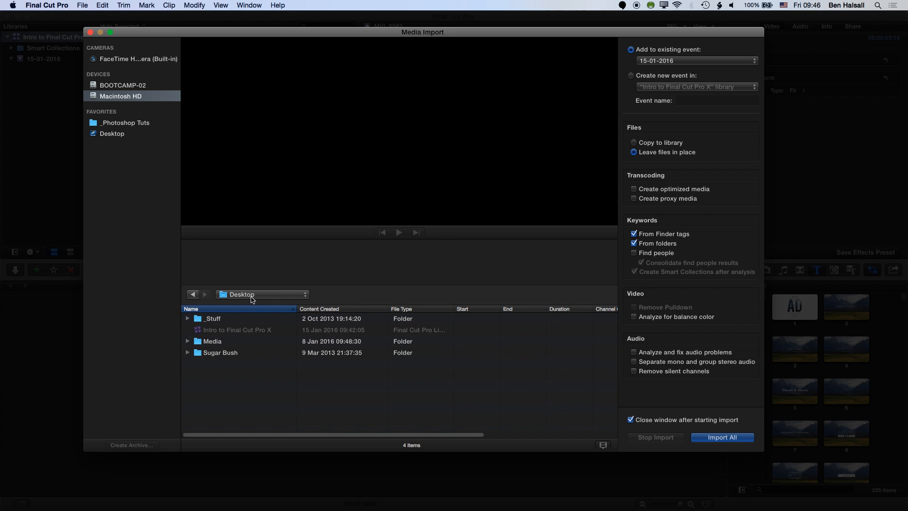
Step: Return to the home folder in Media Import and try to add its Desktop folder to the favorites
left_click(250, 295)
left_click(227, 307)
left_click_drag(197, 333, 96, 114)
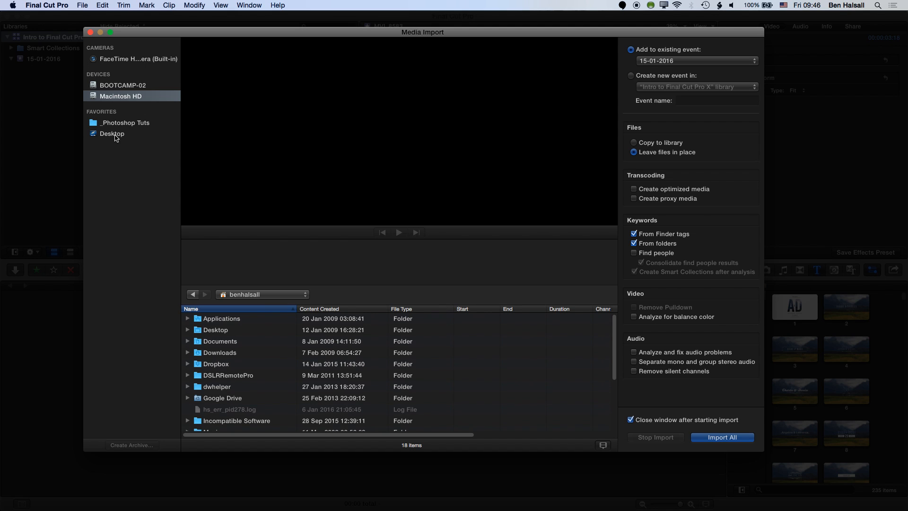
Step: Add the Sugar Bush folder from the Desktop to the Media Import favorites and open it
left_click(115, 137)
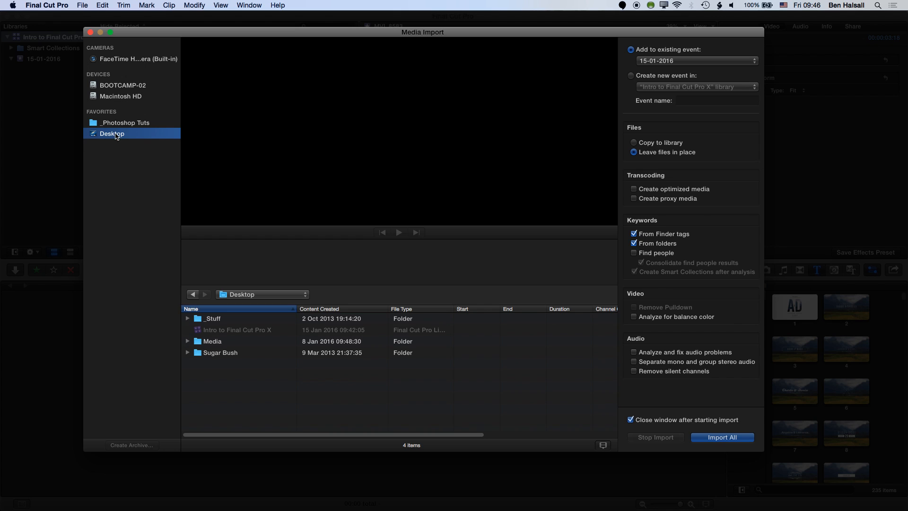
left_click_drag(200, 356, 112, 116)
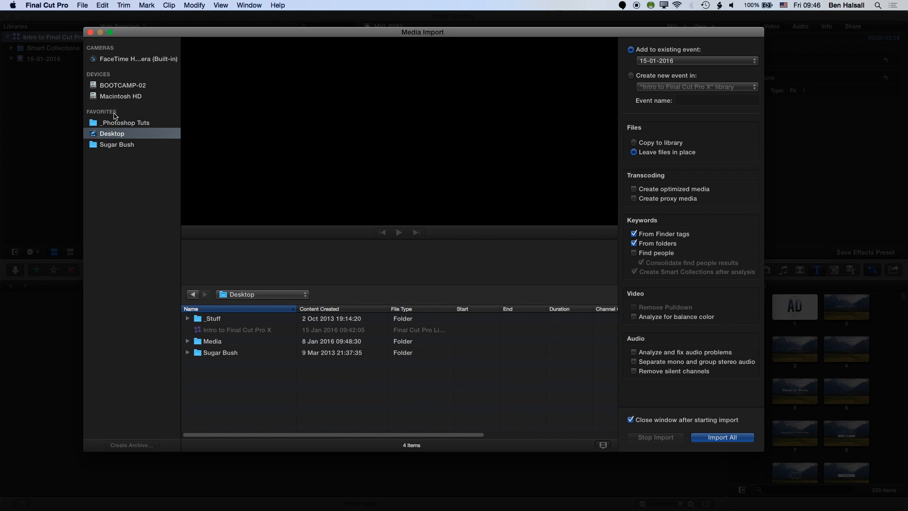
left_click(107, 146)
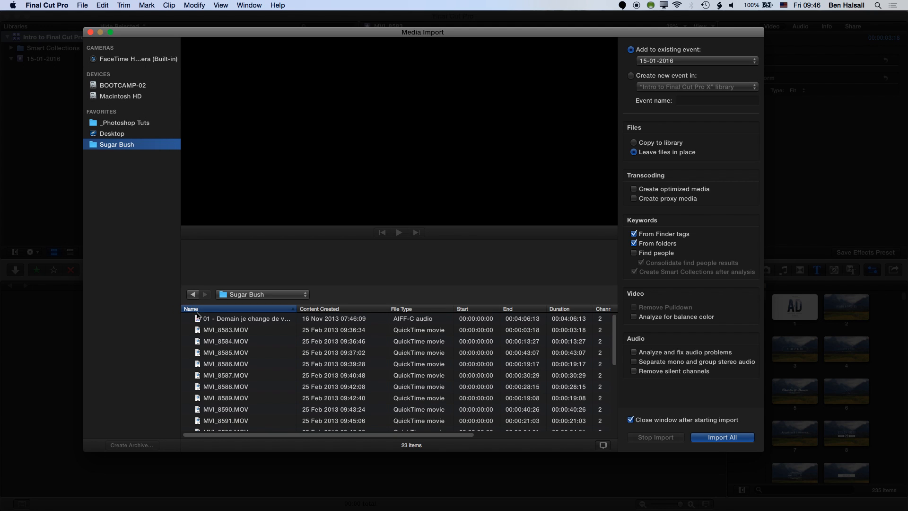
Step: Preview clips MVI_8583, MVI_8584, MVI_8586 and MVI_8588 in Media Import, playing the last two with the sound muted
left_click(228, 331)
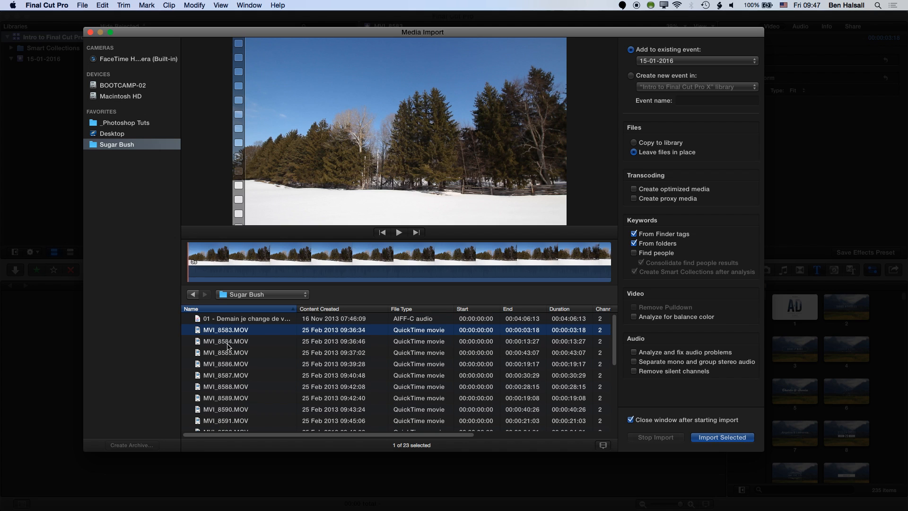
left_click(228, 341)
left_click(229, 364)
key("XF86AudioMute")
left_click(399, 233)
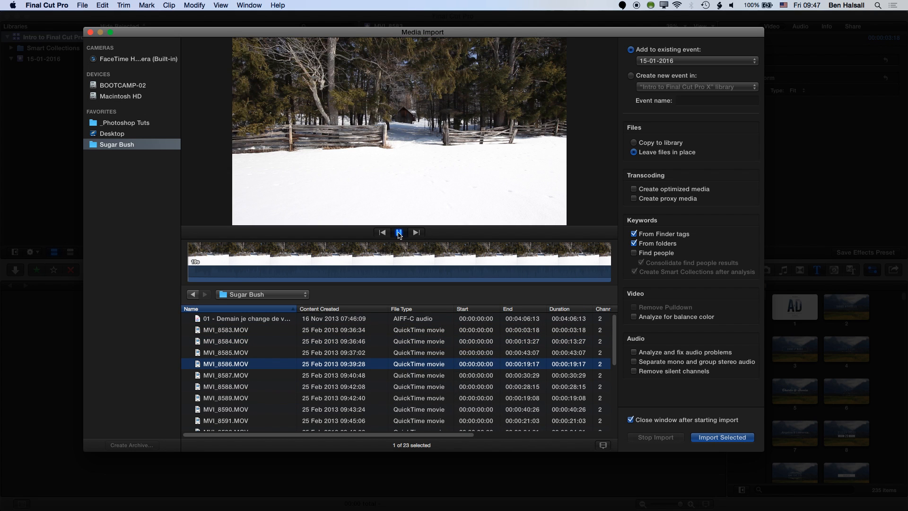
left_click(229, 386)
left_click(399, 232)
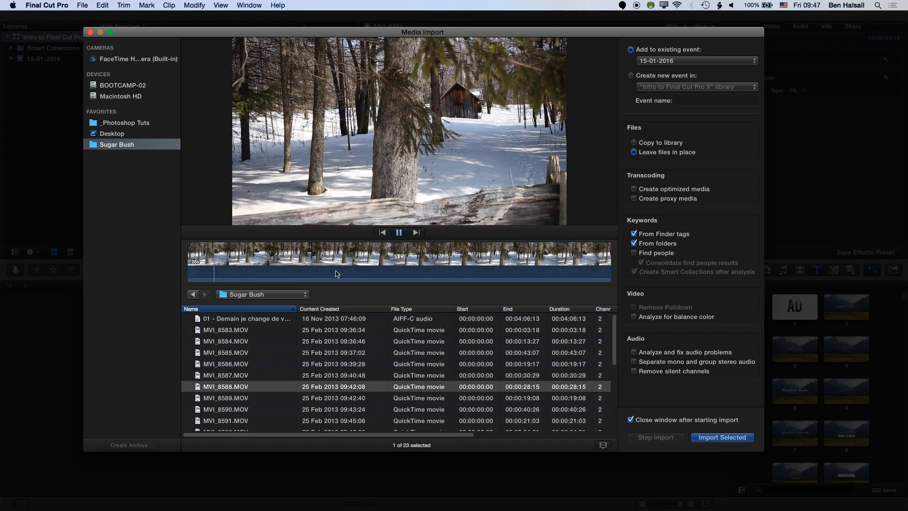
left_click(399, 232)
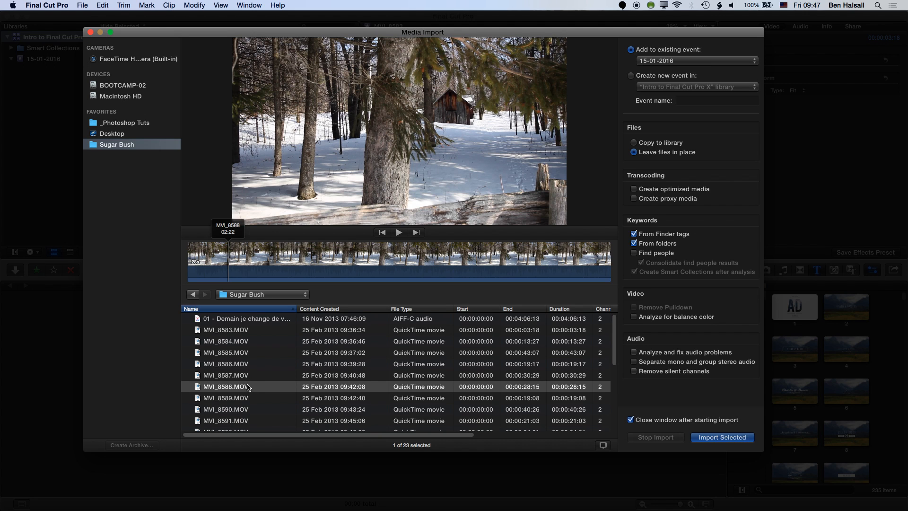
Step: Select the Sugar Bush video clips through MVI_8604 and import them into the 15-01-2016 event, leaving the files in place
left_click(225, 343)
scroll(473, 399, "down", 5)
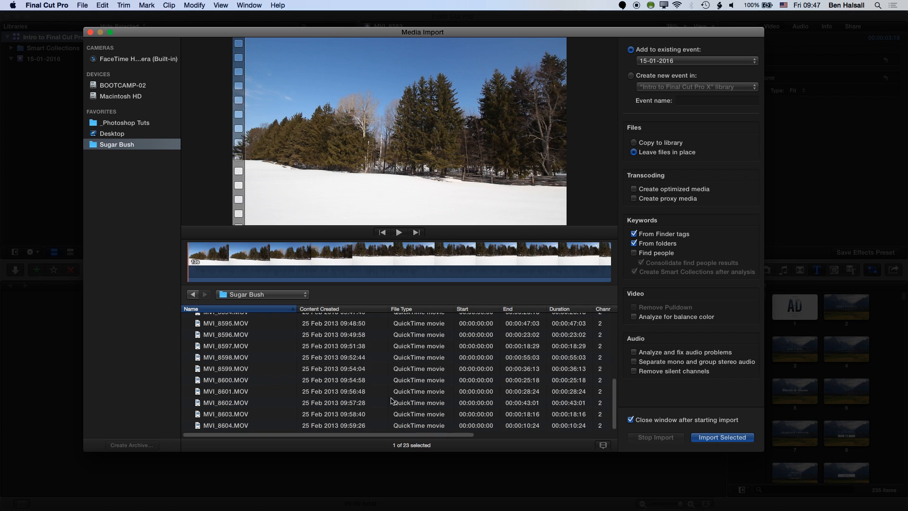
left_click(232, 427, "shift")
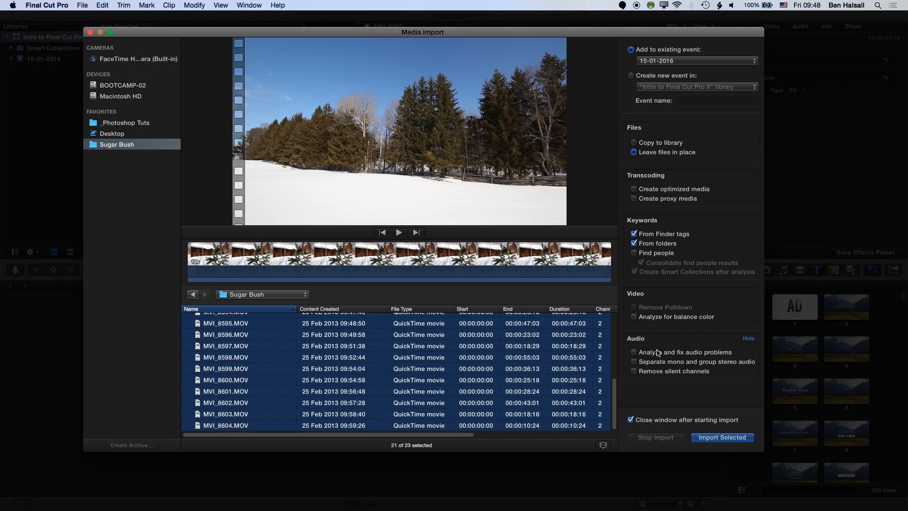
left_click(715, 438)
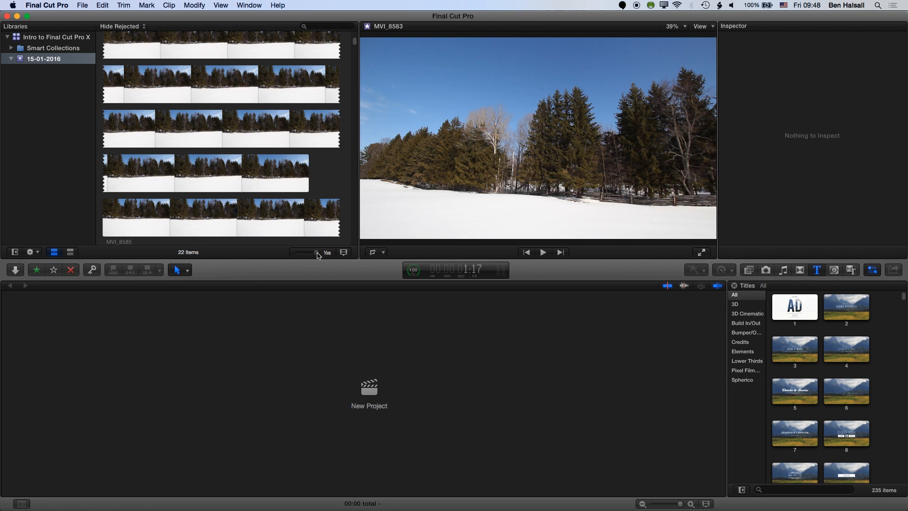
Step: Set the browser filmstrips to All so each clip has one thumbnail, and switch the browser to list view
left_click_drag(317, 252, 297, 252)
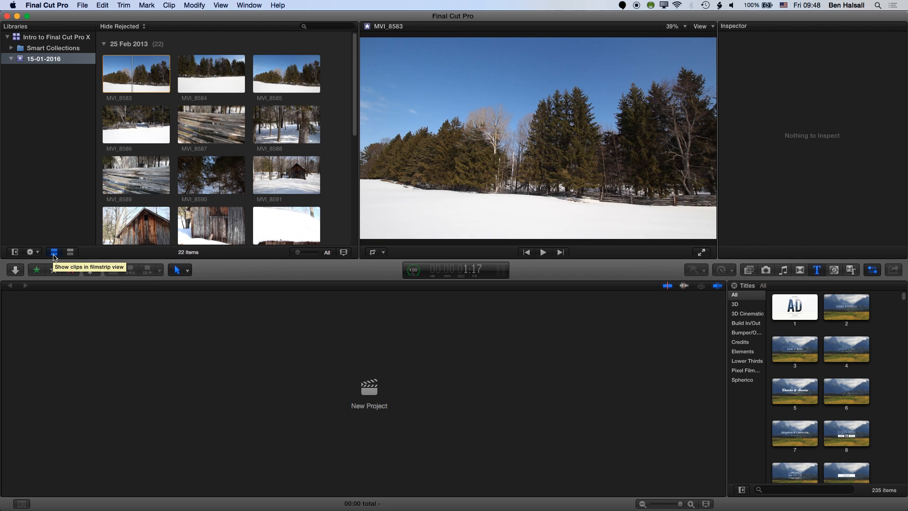
left_click(70, 252)
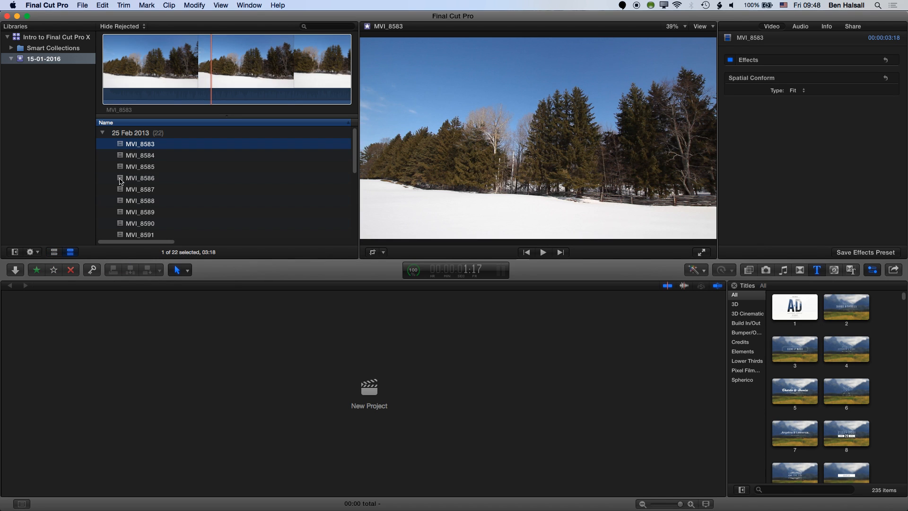
Step: Preview clips MVI_8584, MVI_8585, MVI_8586, MVI_8588 and MVI_8589 in the browser list, and compare the list with filmstrip view
left_click(140, 157)
left_click(135, 169)
left_click(134, 180)
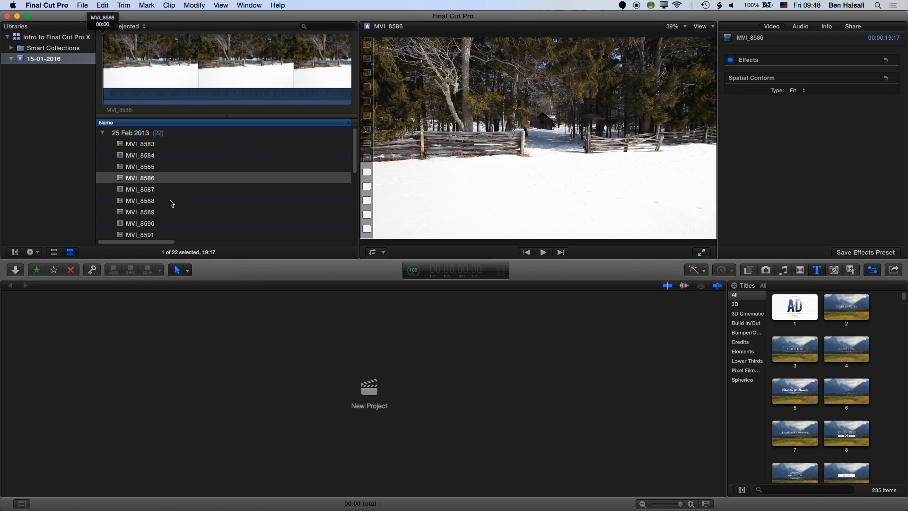
left_click(137, 204)
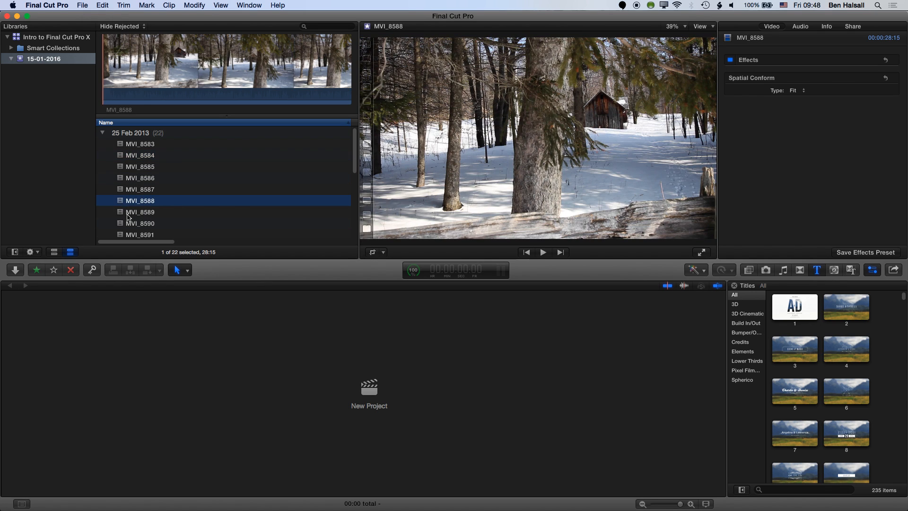
left_click(129, 216)
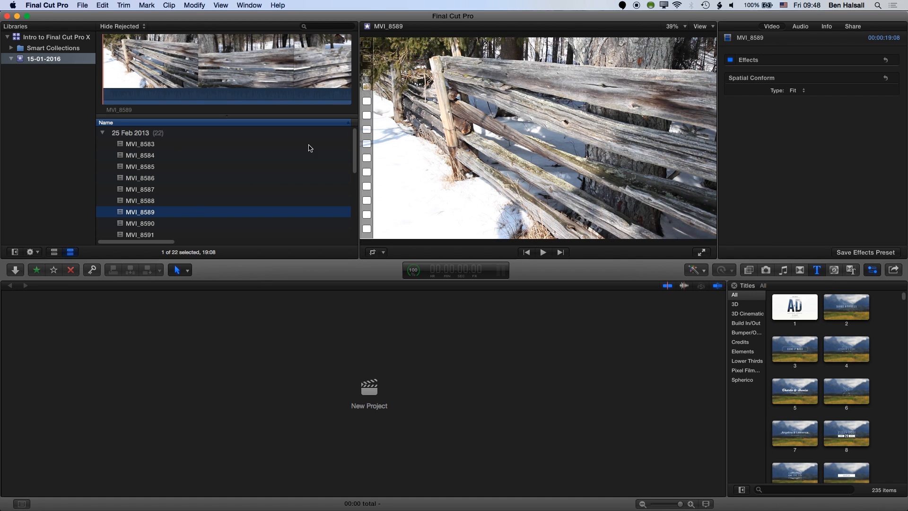
scroll(354, 144, "down", 1)
left_click_drag(352, 144, 351, 125)
key("Up")
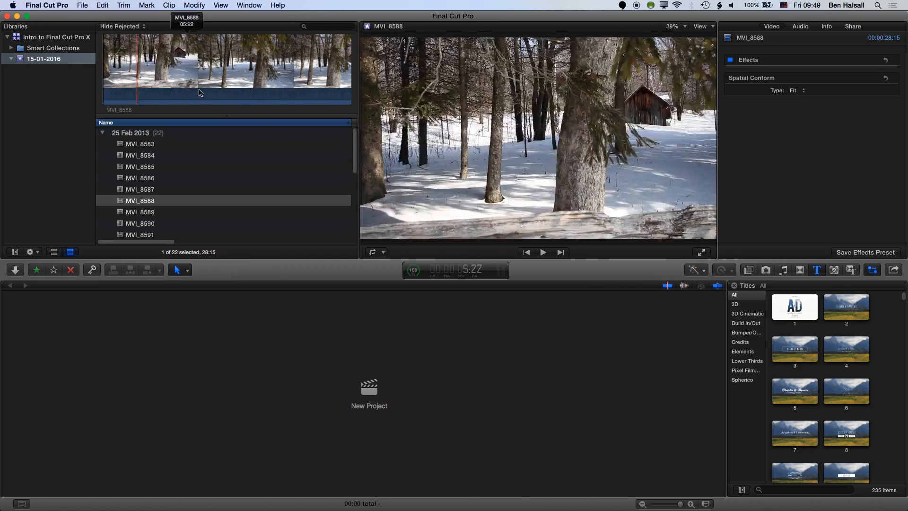
left_click(54, 256)
left_click(73, 255)
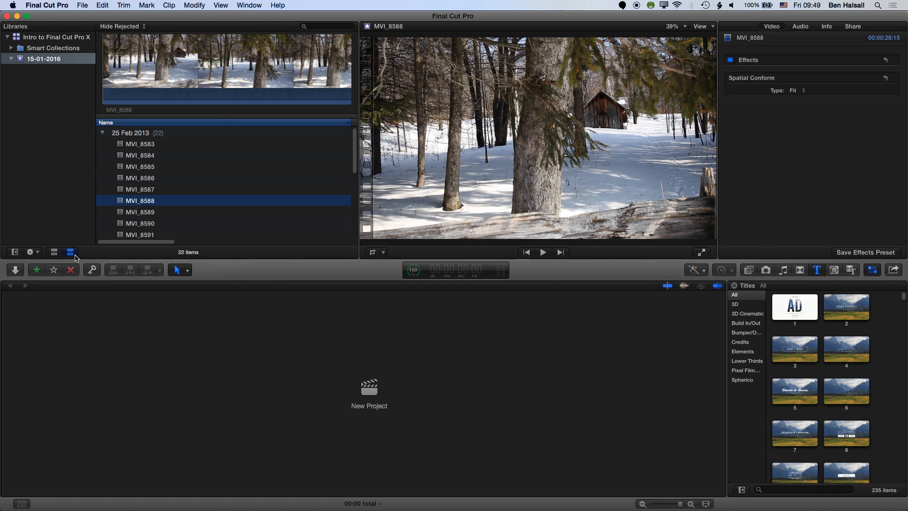
Step: Select clip MVI_8585, examine its metadata in the Info inspector and return to its Video properties
left_click(138, 169)
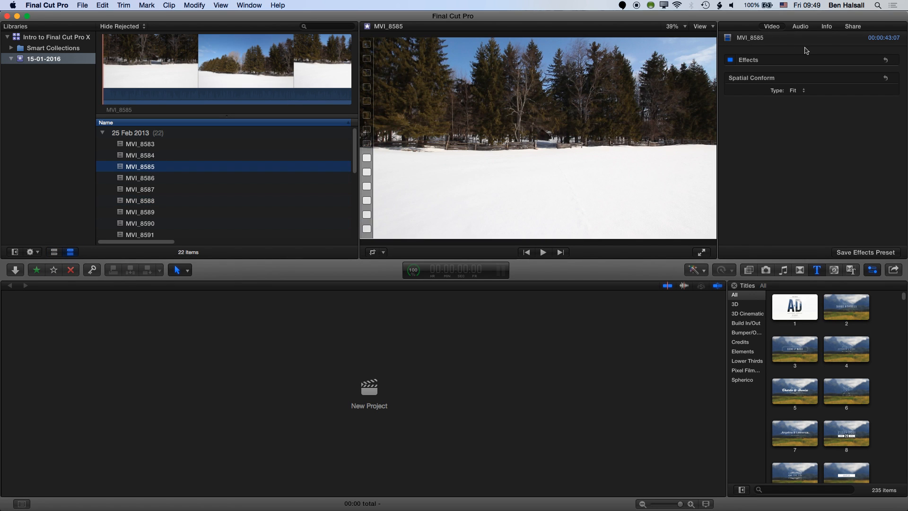
left_click(250, 5)
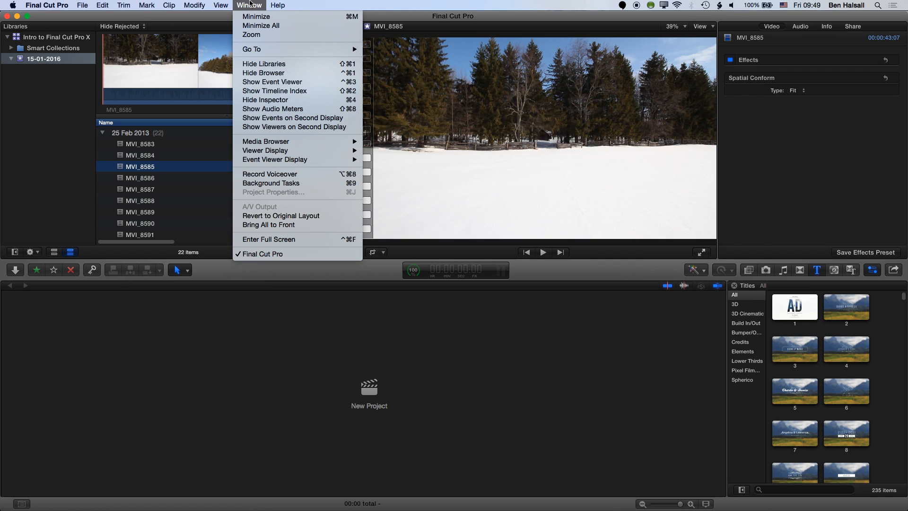
left_click(269, 101)
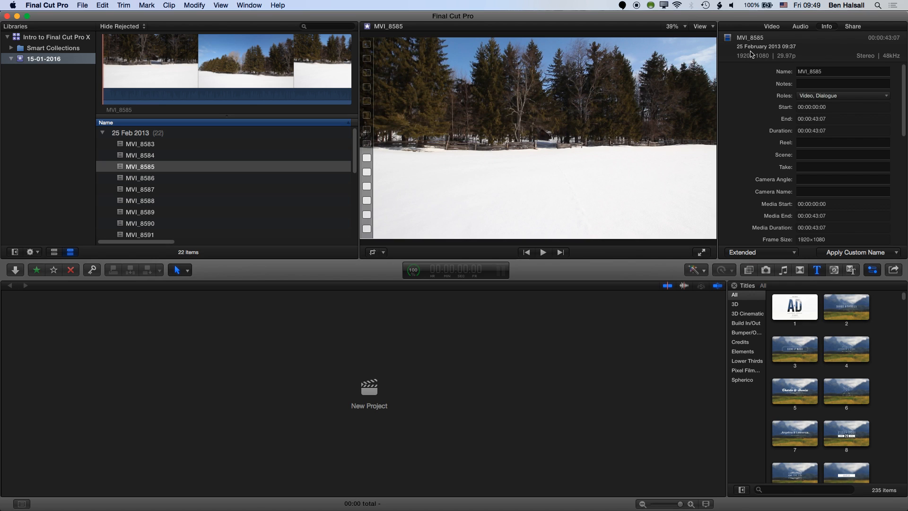
scroll(808, 215, "down", 3)
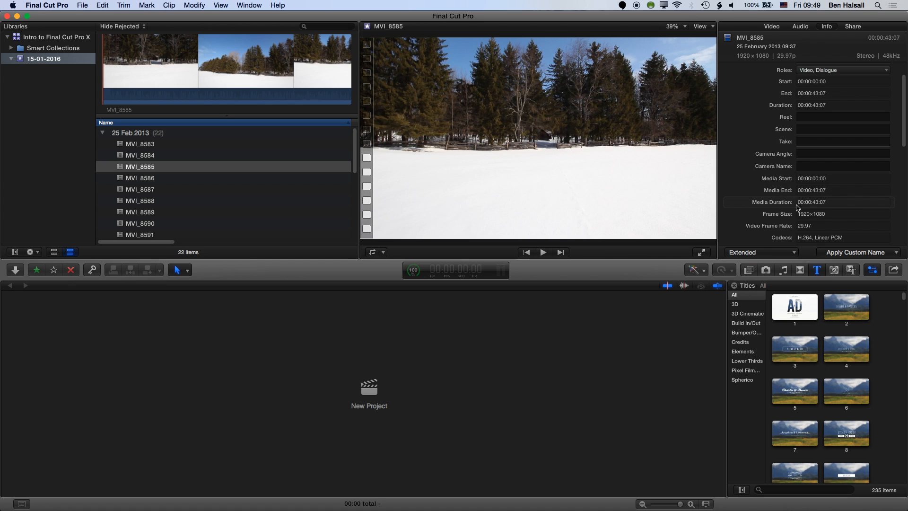
scroll(804, 199, "down", 5)
scroll(804, 189, "up", 8)
left_click(773, 27)
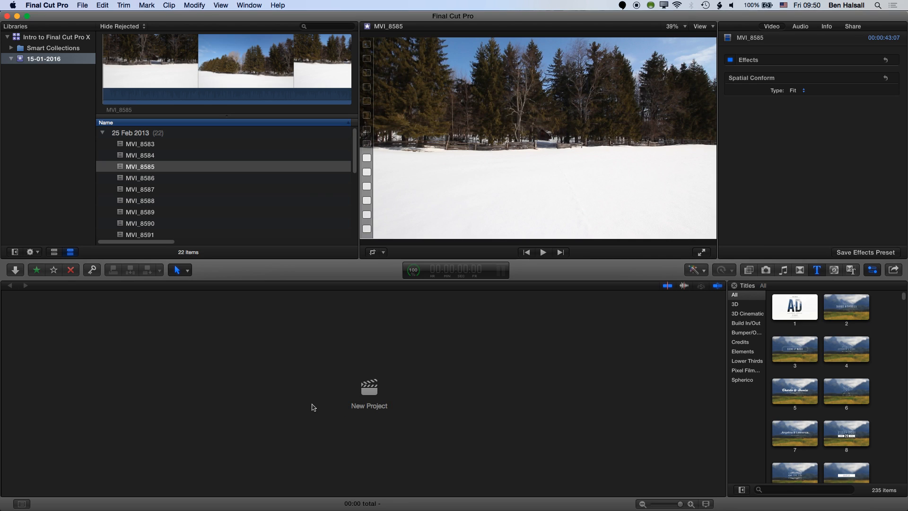
Step: Create a project named First Edit in the 15-01-2016 event with custom 1080p HD, 1920x1080, 29.97p video and default audio and render settings
left_click(371, 402)
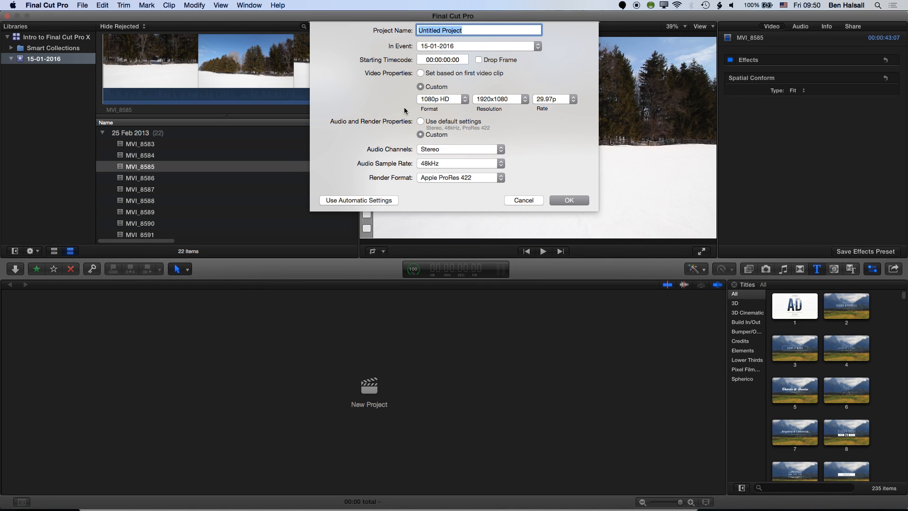
type("First Edit")
left_click(420, 74)
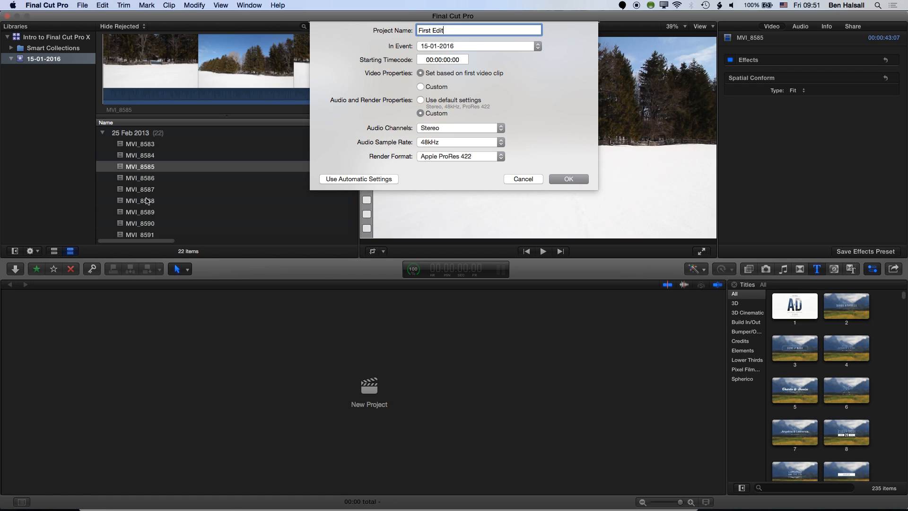
left_click(421, 87)
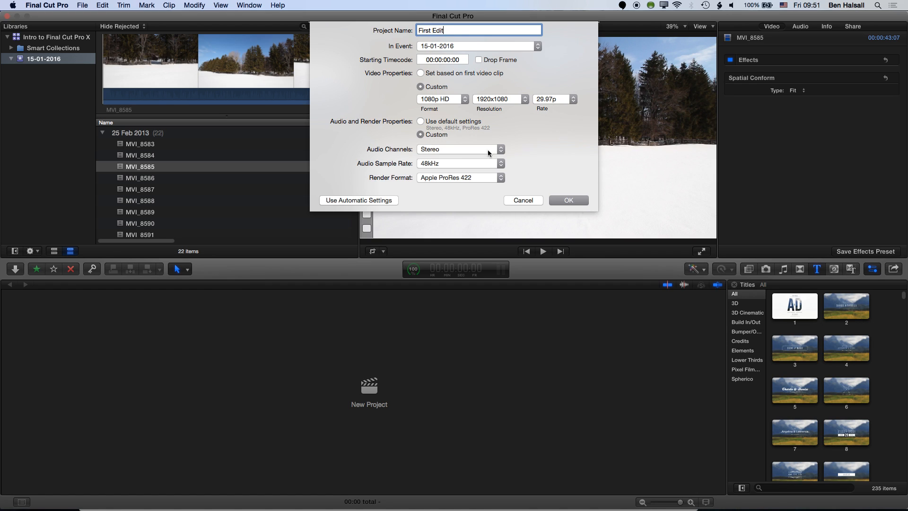
left_click(421, 121)
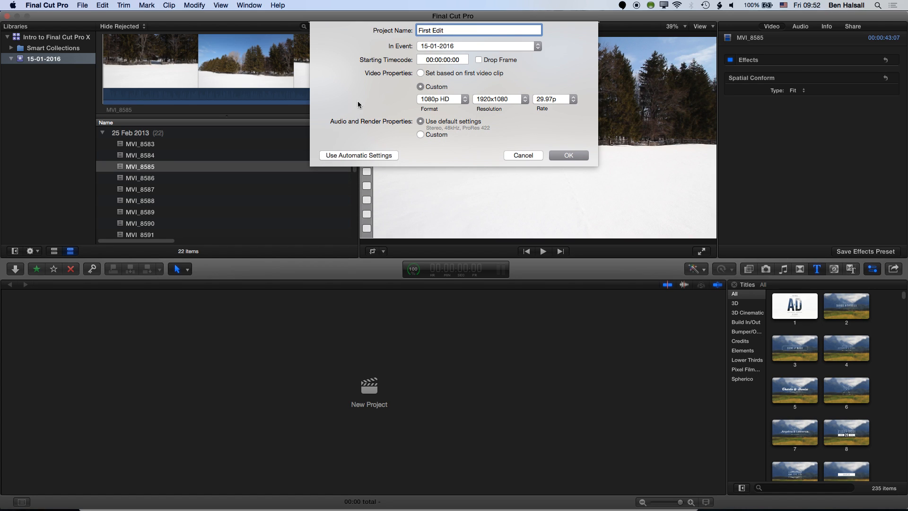
left_click(570, 155)
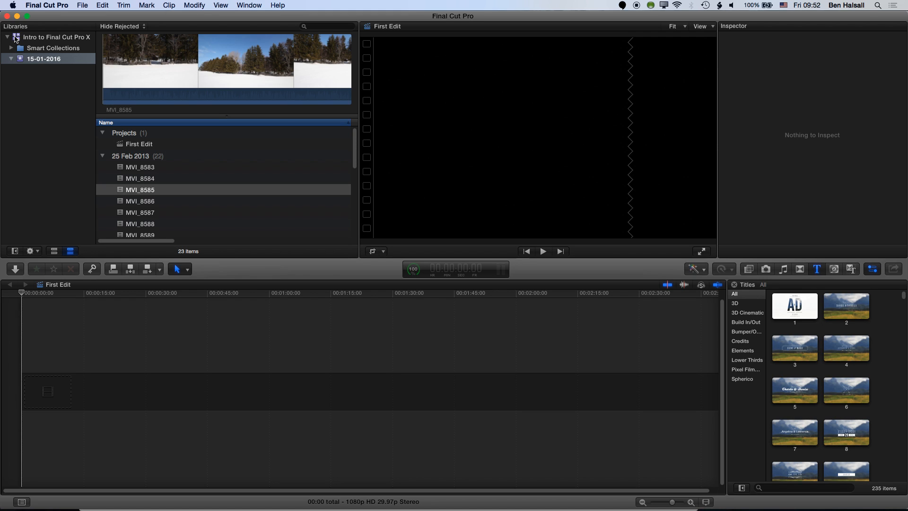
Step: Close the Intro to Final Cut Pro X library and reopen it from the list of recent libraries
right_click(17, 39)
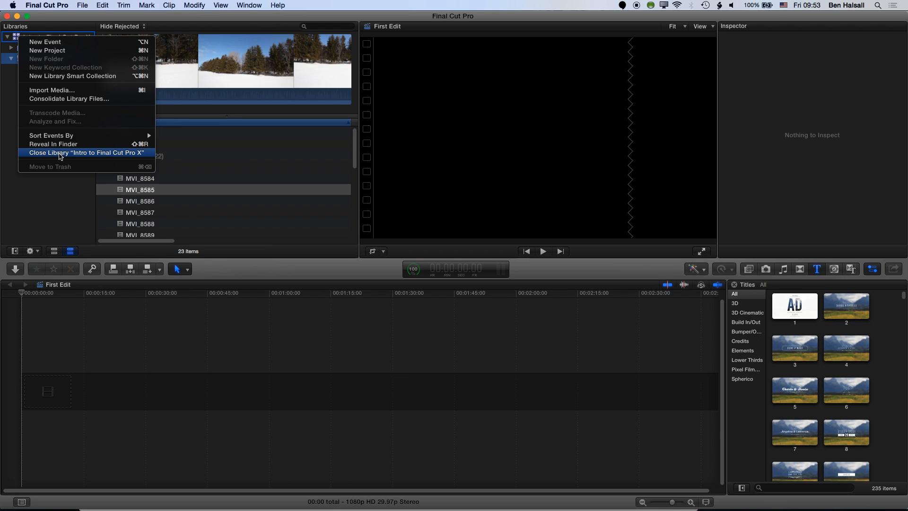
left_click(59, 154)
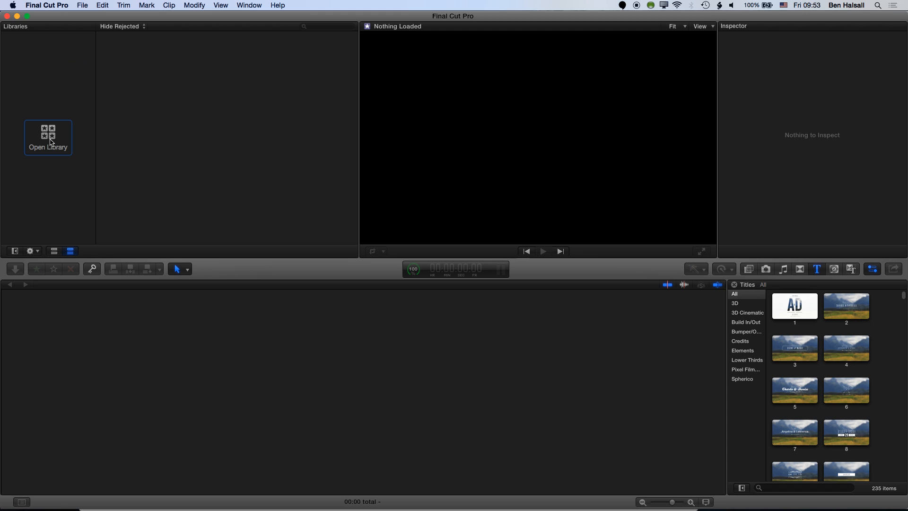
left_click(51, 141)
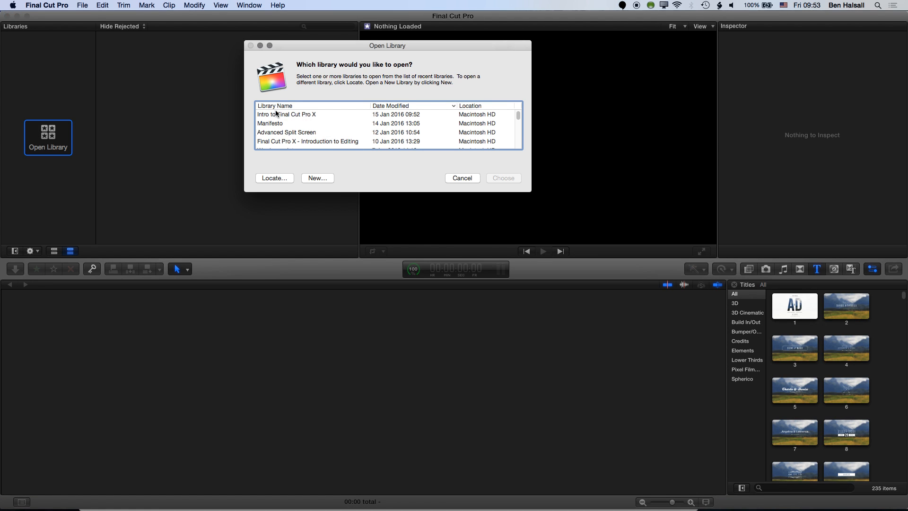
left_click(295, 115)
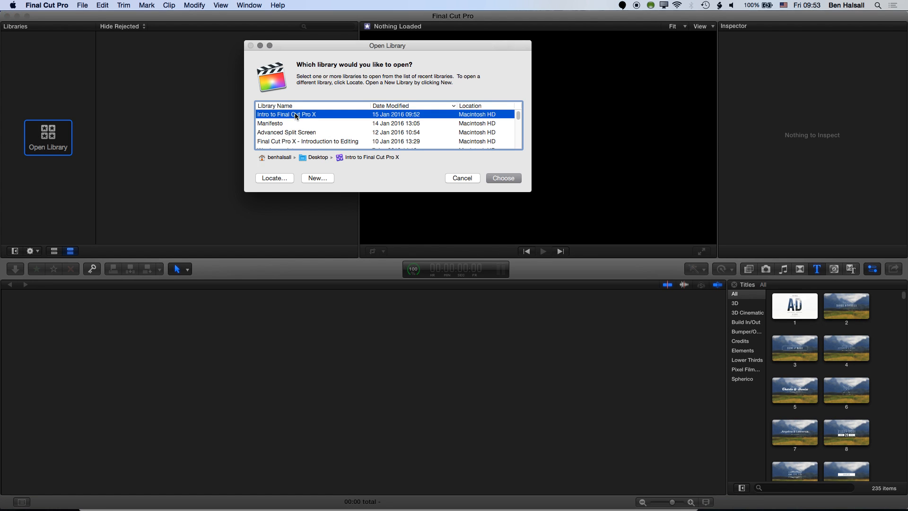
left_click(503, 178)
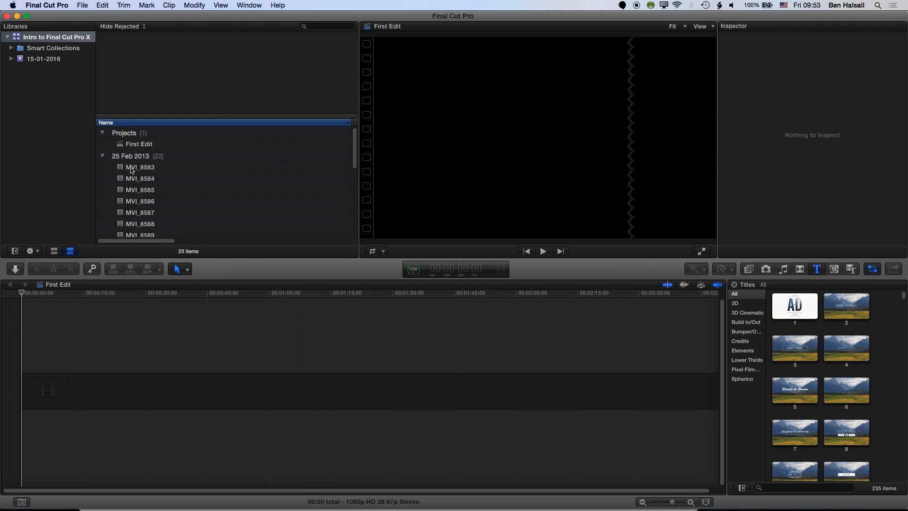
Step: Look through the reopened library's clips and rename the 15-01-2016 event as Sugar Bush
scroll(337, 160, "down", 5)
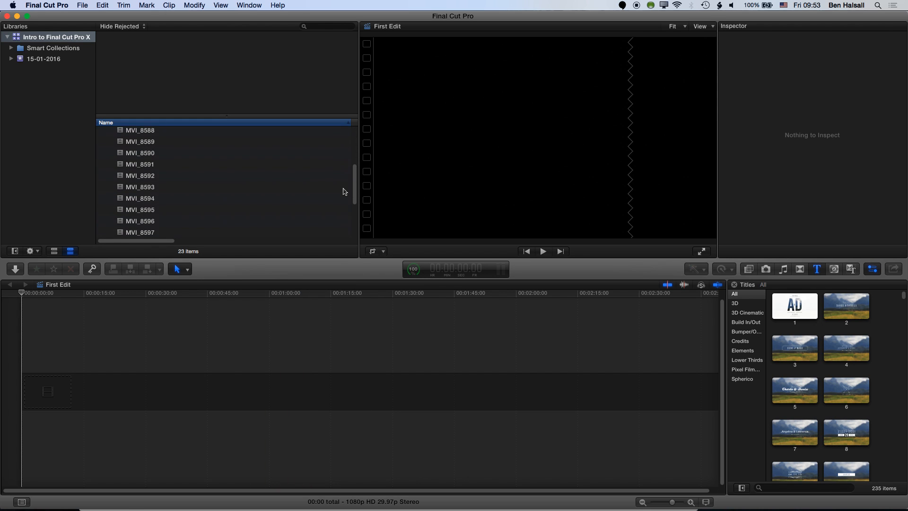
scroll(337, 198, "up", 5)
left_click(140, 190)
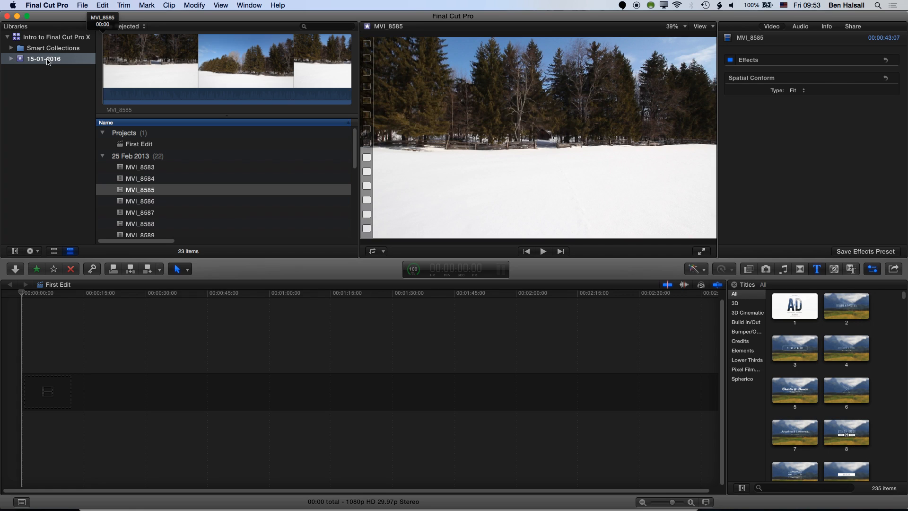
left_click(47, 59)
left_click(49, 60)
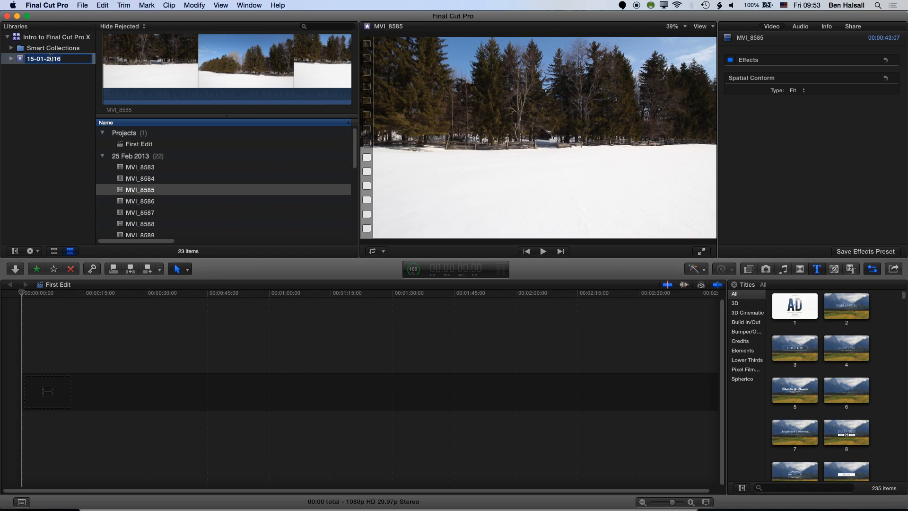
type("Sugar Bush")
key("Return")
Step: Try the clip list with grouping set to None, and group the Sugar Bush clips by File Type
left_click(173, 168)
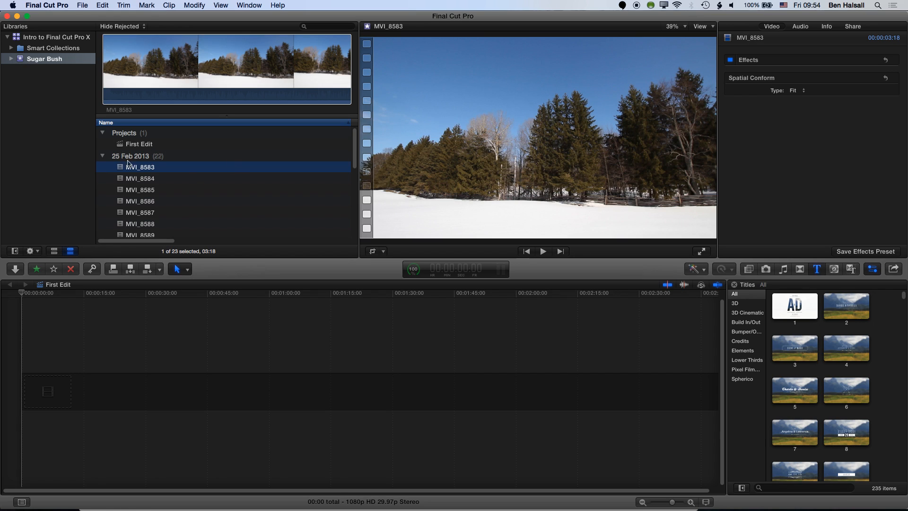
left_click(38, 252)
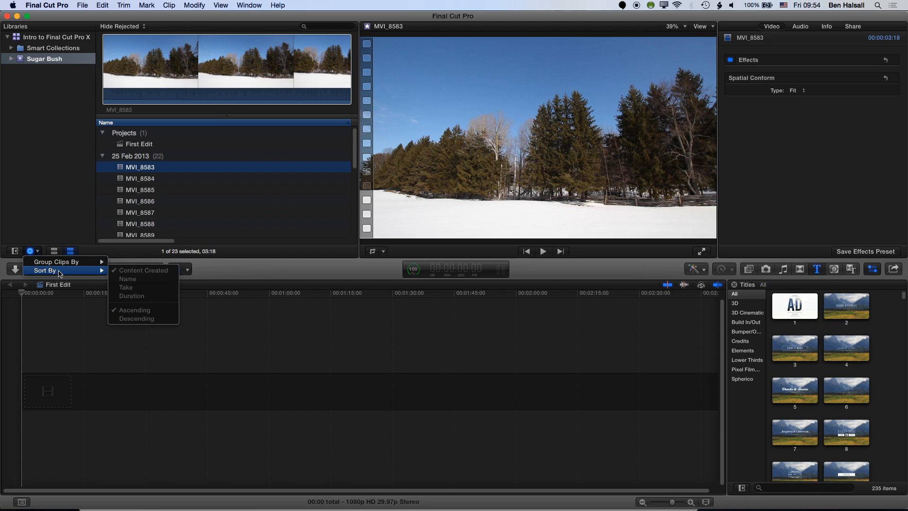
mouse_move(57, 265)
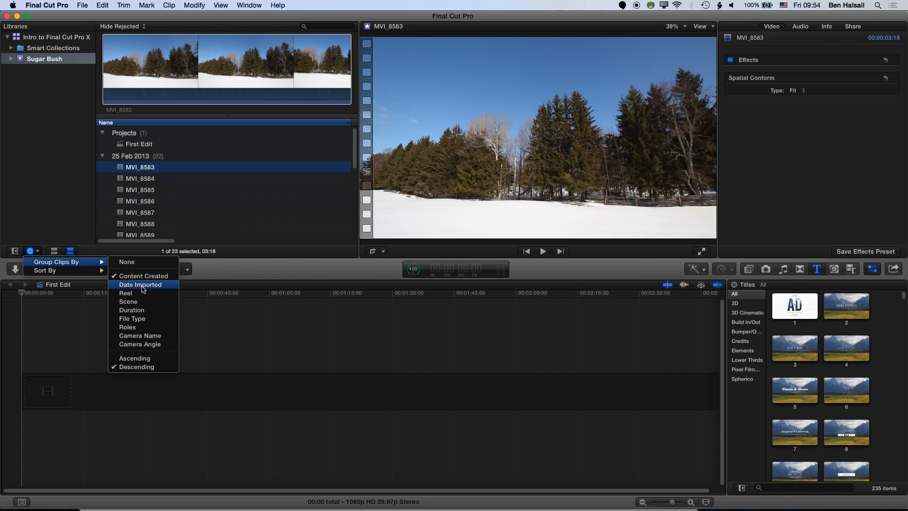
left_click(127, 262)
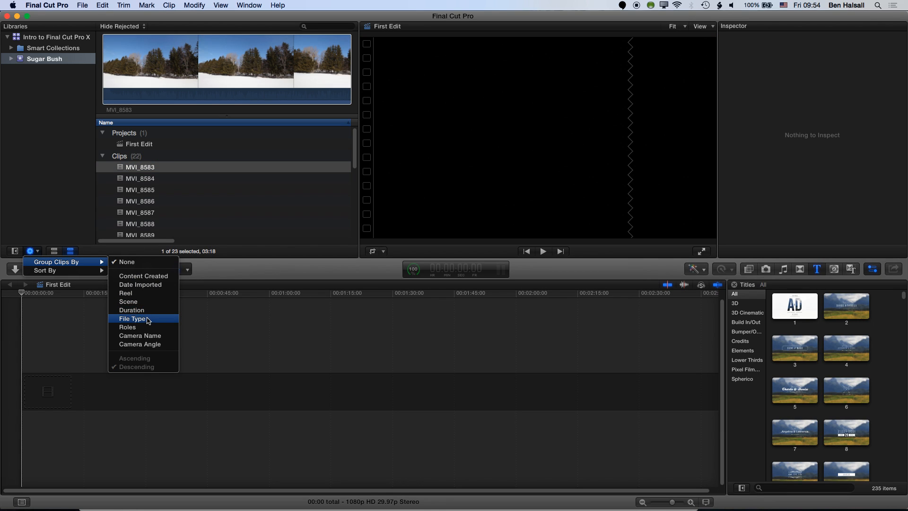
left_click(148, 321)
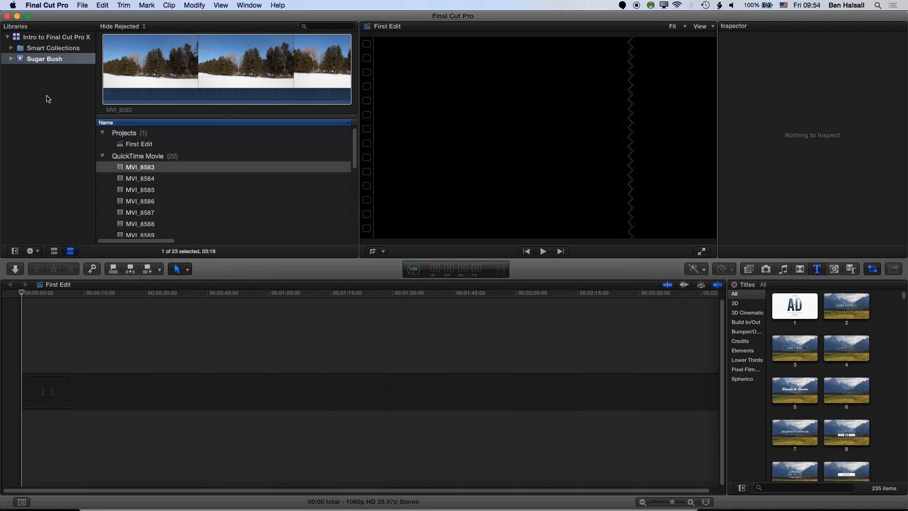
Step: Add clips MVI_8583, MVI_8584 and MVI_8585 in that order to the First Edit timeline
left_click(121, 169)
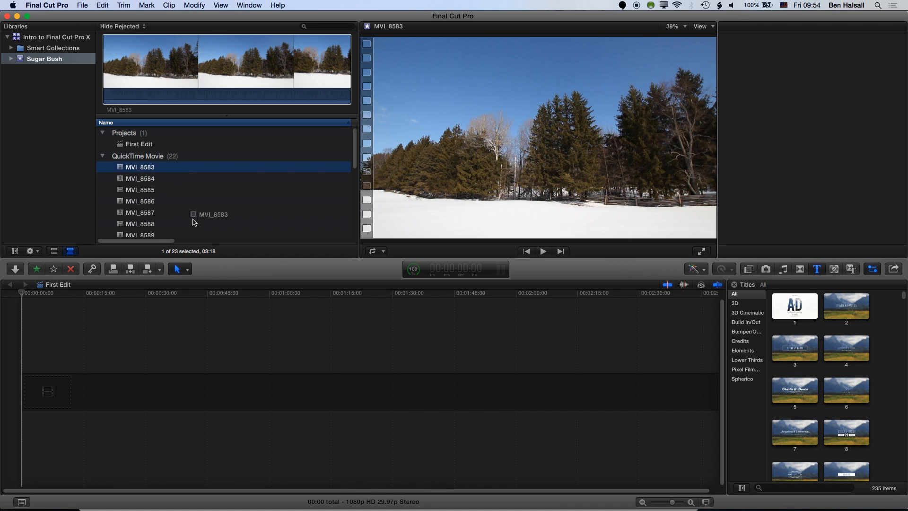
left_click_drag(191, 201, 49, 386)
key("super+4")
left_click_drag(126, 180, 52, 393)
left_click_drag(122, 192, 68, 378)
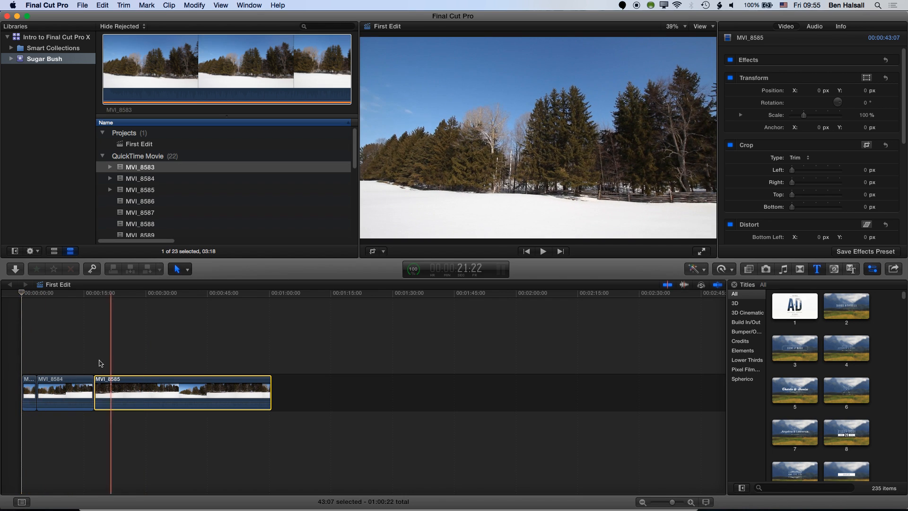
Step: Remove clips MVI_8585 and MVI_8584 from the First Edit timeline
key("Delete")
left_click(67, 391)
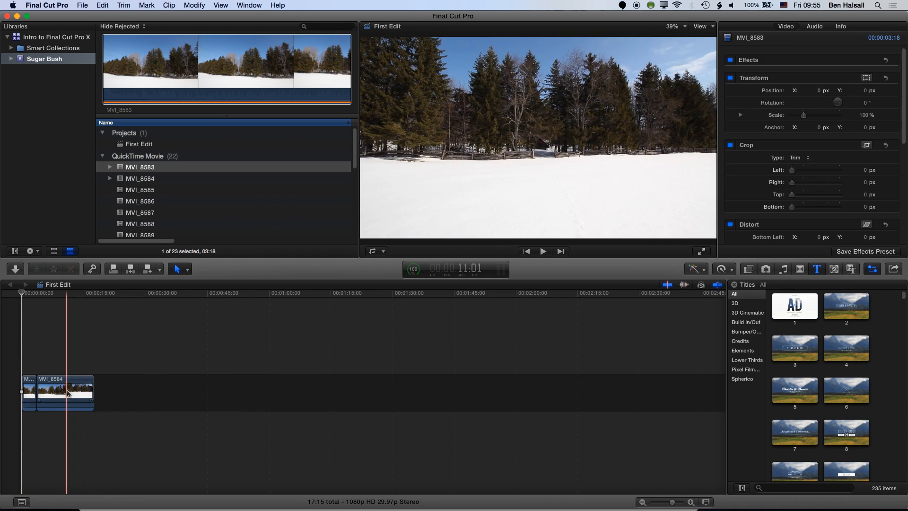
key("Delete")
Step: Add clips MVI_8587 and MVI_8593 to the First Edit timeline and reorder the clips as MVI_8593, MVI_8583, MVI_8587
left_click_drag(358, 139, 353, 160)
left_click_drag(130, 163, 45, 388)
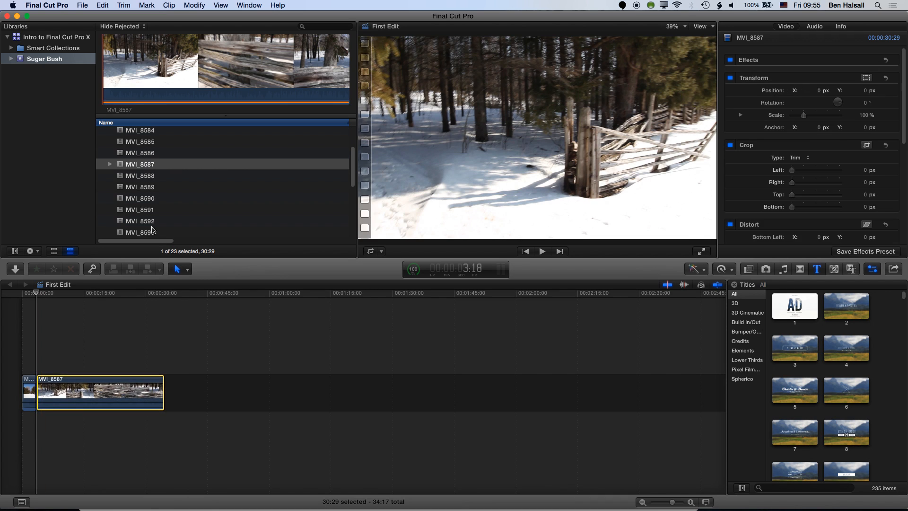
left_click(125, 231)
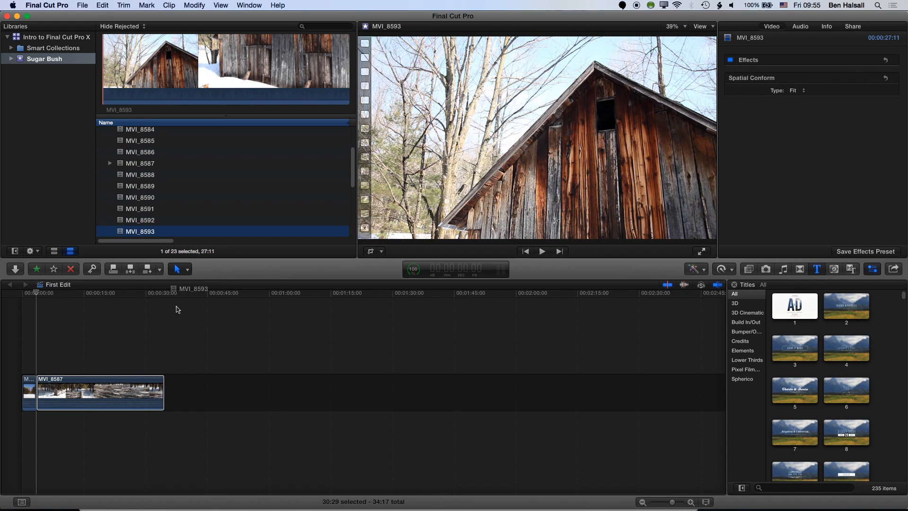
left_click_drag(177, 310, 176, 390)
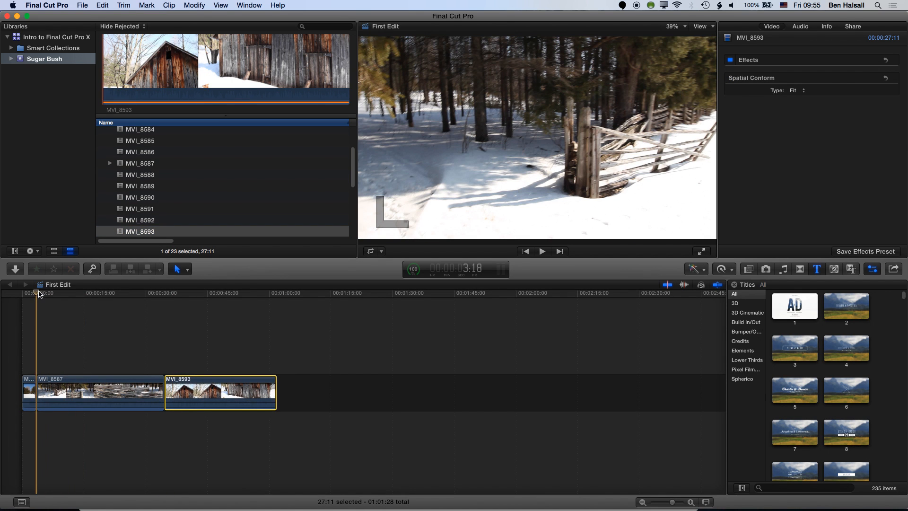
left_click_drag(30, 293, 104, 310)
left_click_drag(205, 390, 141, 395)
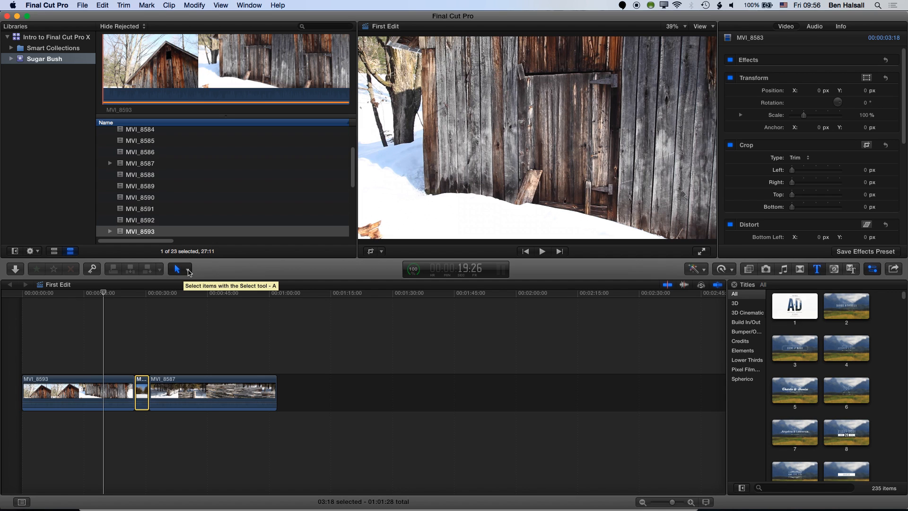
Step: With the Select tool, trim both ends of MVI_8593 to a 10:06 duration and trim the start of MVI_8587 to 23:08
left_click(188, 271)
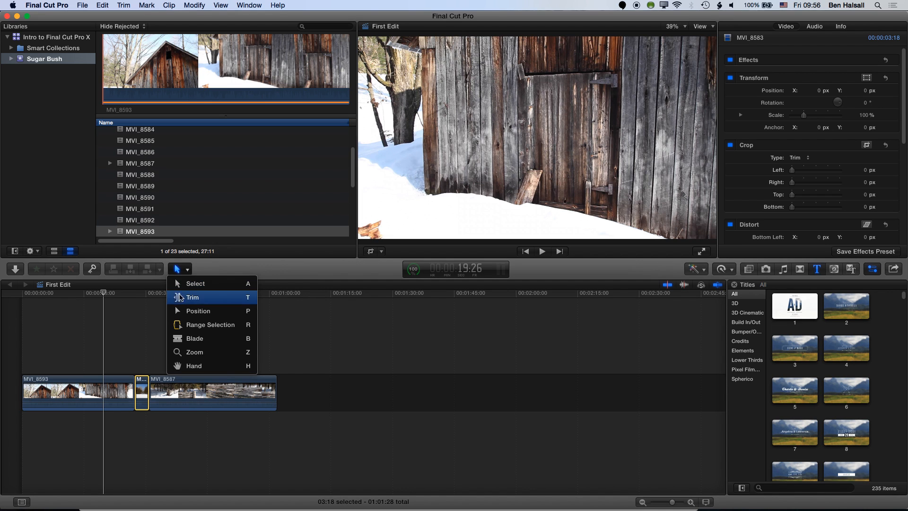
left_click(192, 287)
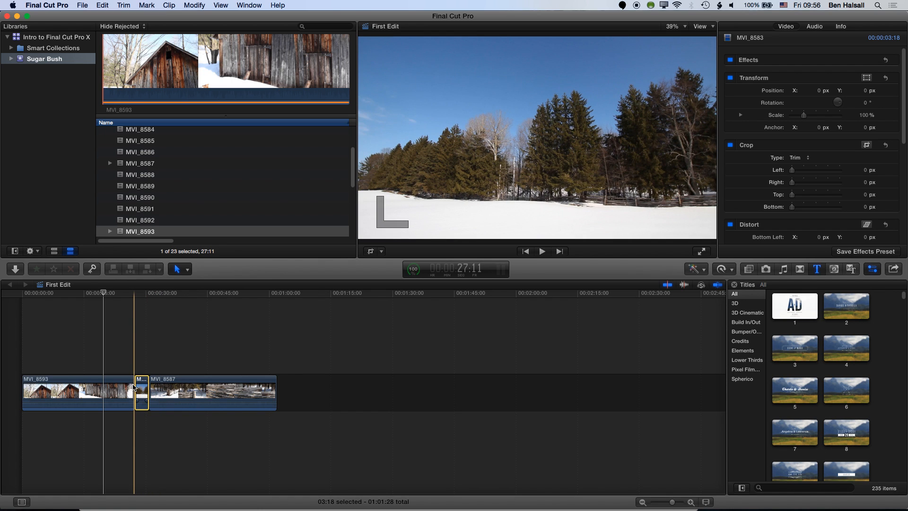
left_click_drag(130, 387, 100, 386)
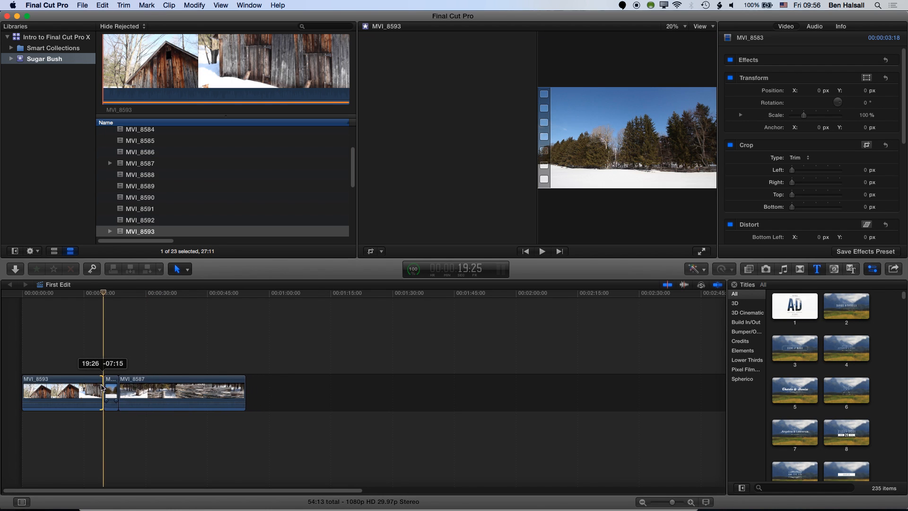
left_click_drag(24, 389, 59, 389)
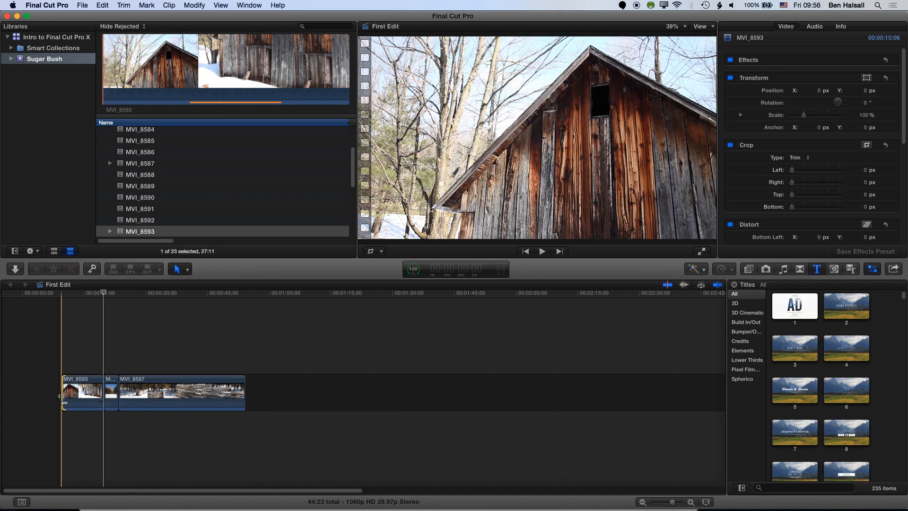
left_click_drag(121, 389, 150, 387)
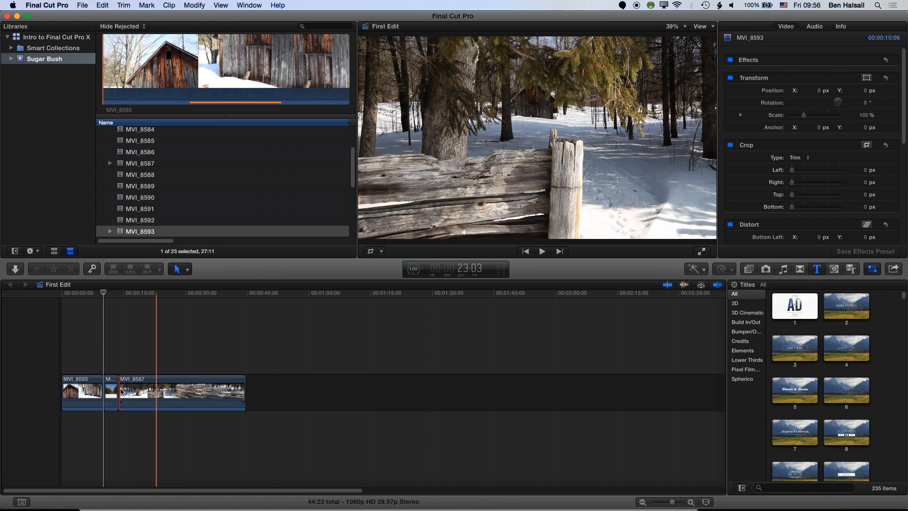
Step: Split the MVI_8587 clip near its middle with the Blade tool
left_click(184, 269)
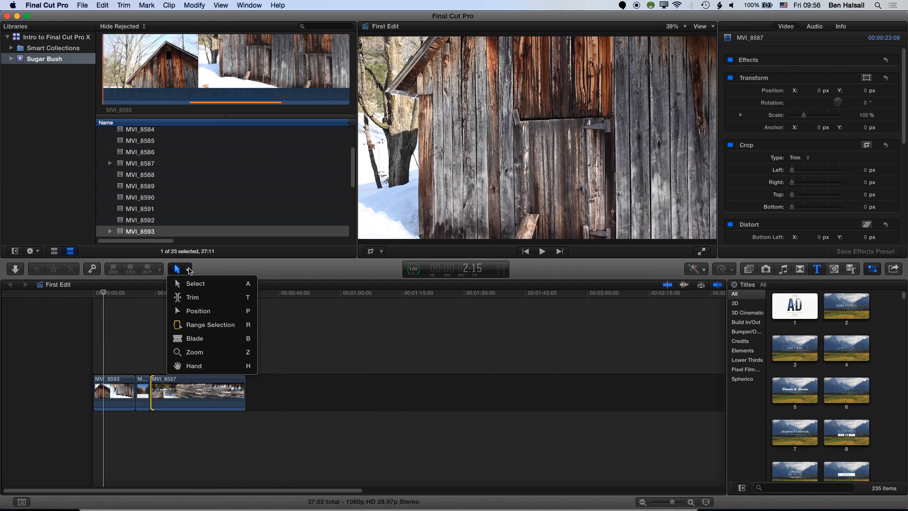
left_click(194, 338)
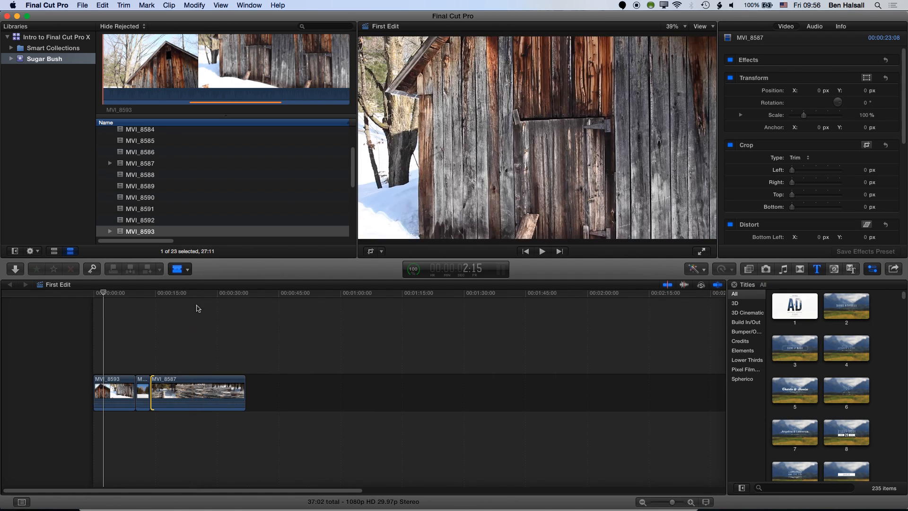
left_click(197, 389)
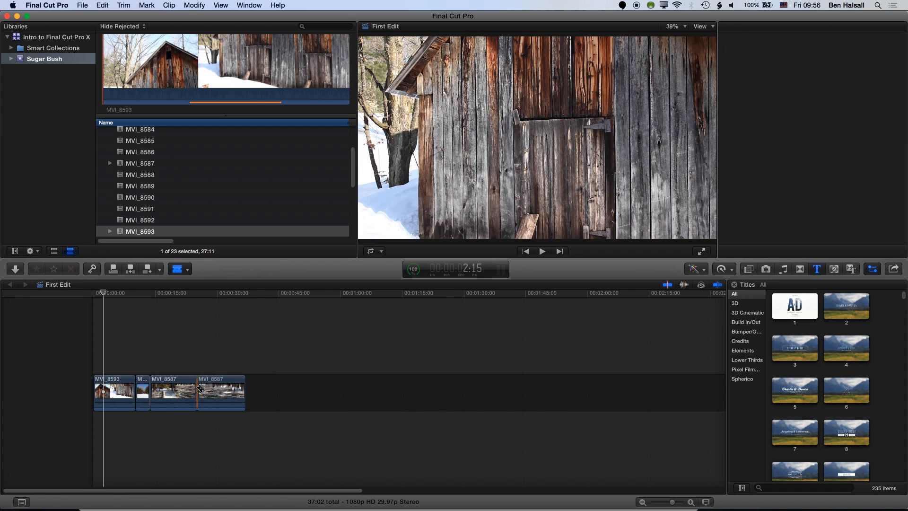
Step: Using the Select tool, reorder the timeline as second half of MVI_8587, MVI_8593, first half of MVI_8587, MVI_8583
left_click(180, 269)
key("a")
left_click_drag(212, 390, 108, 390)
left_click_drag(207, 391, 179, 389)
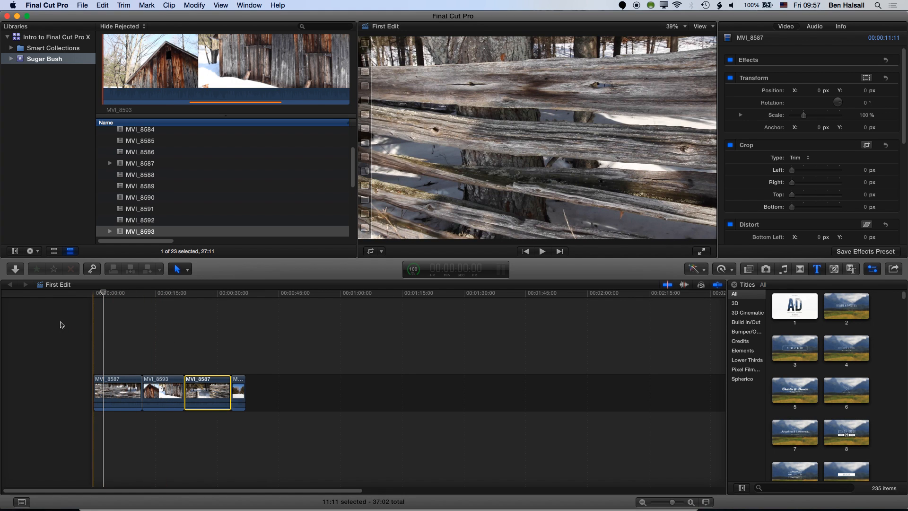
Step: Play the edit from its beginning and mark a range start at 7:17 in the first MVI_8587 clip
left_click(60, 325)
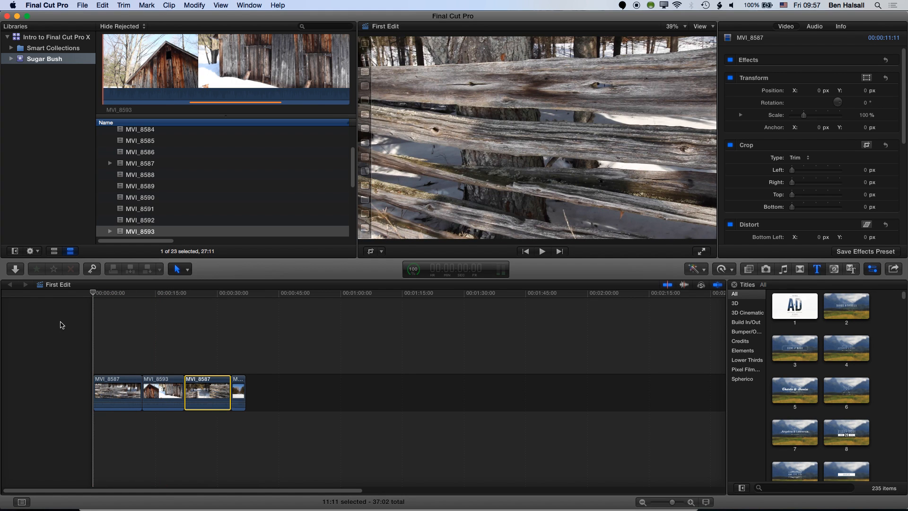
key("space")
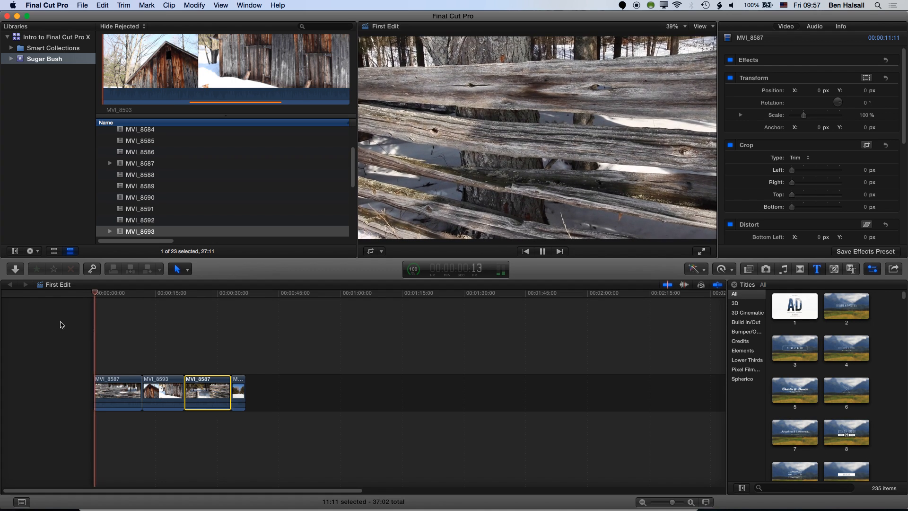
key("space")
key("space")
key("space")
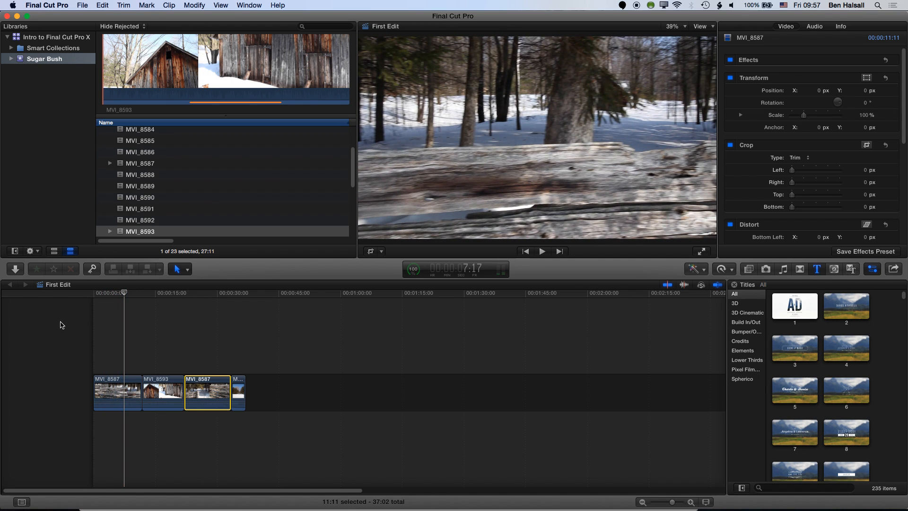
key("i")
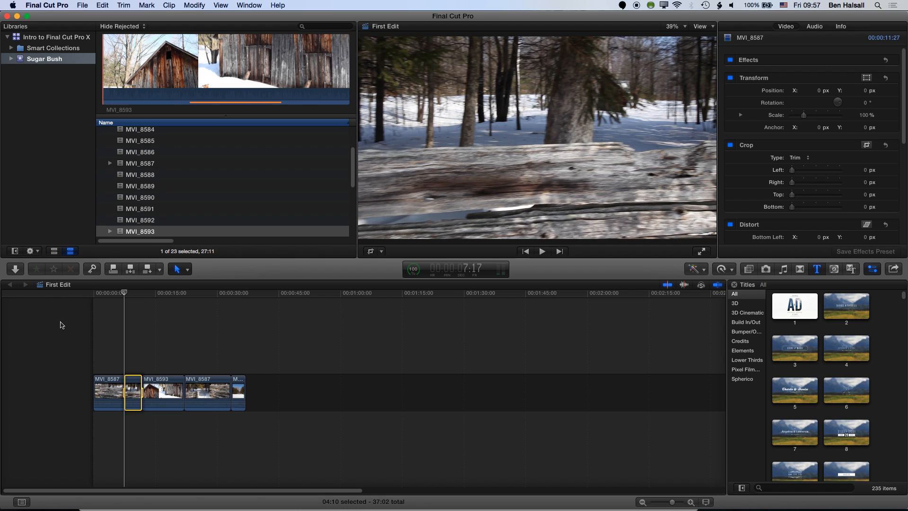
Step: Set the range end at 10:01, try deleting the marked range, and undo the deletion
key("space")
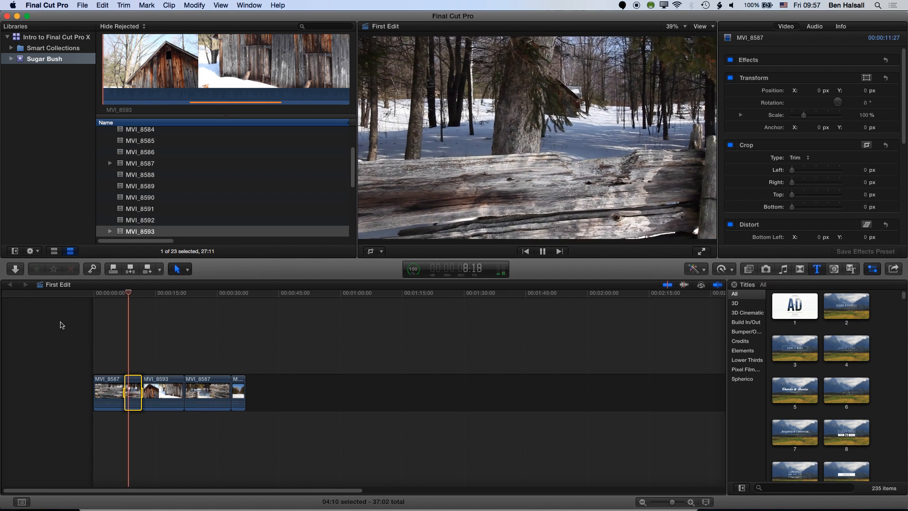
key("space")
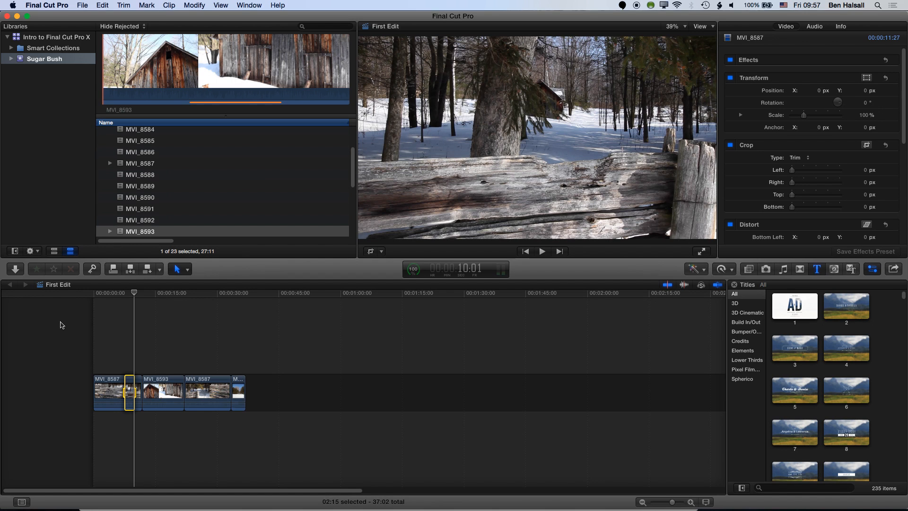
key("Delete")
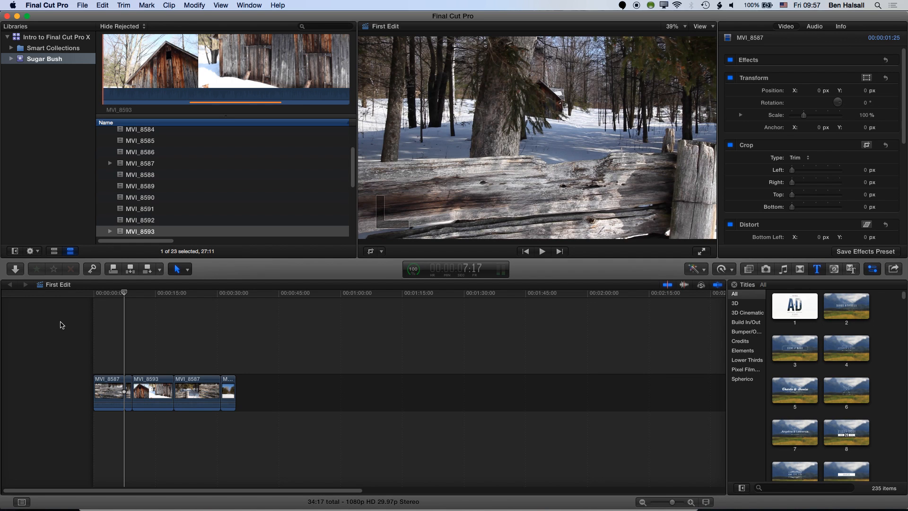
key("super+z")
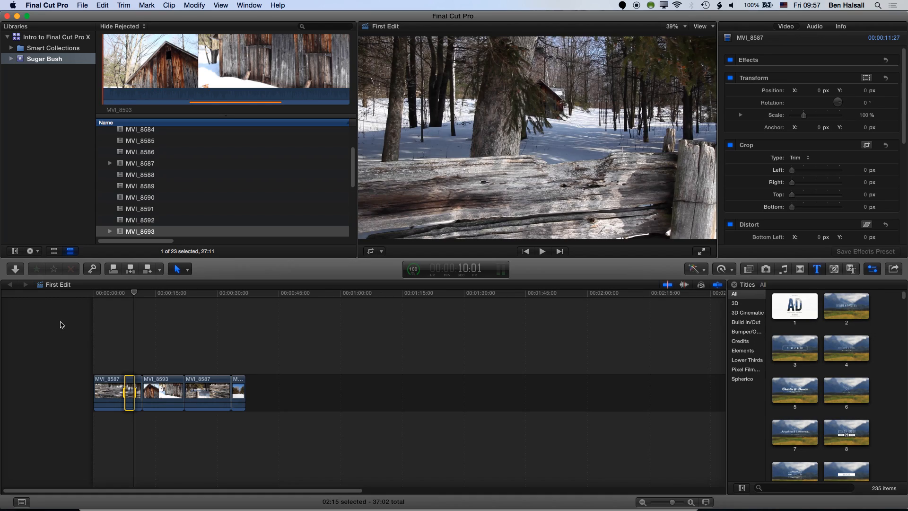
Step: Extend the marked range into MVI_8593 so it spans 6:03, and delete the range from the timeline
key("space")
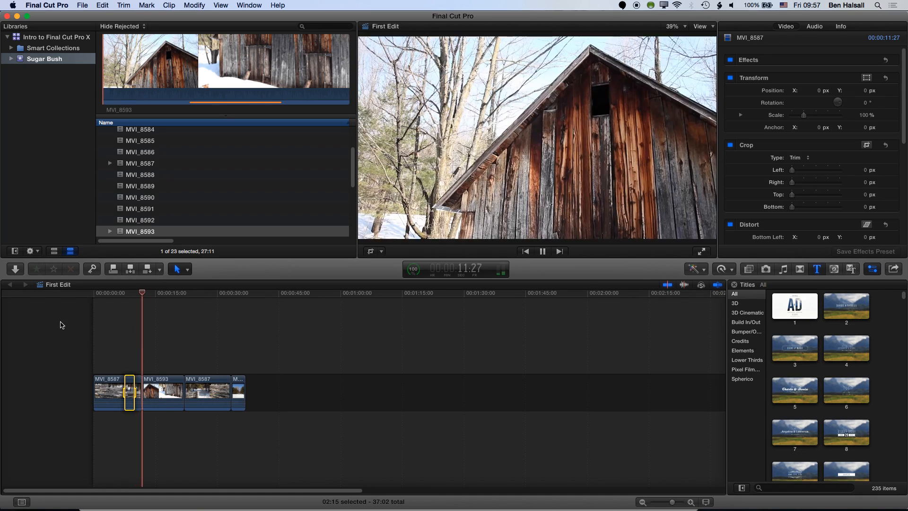
key("space")
key("o")
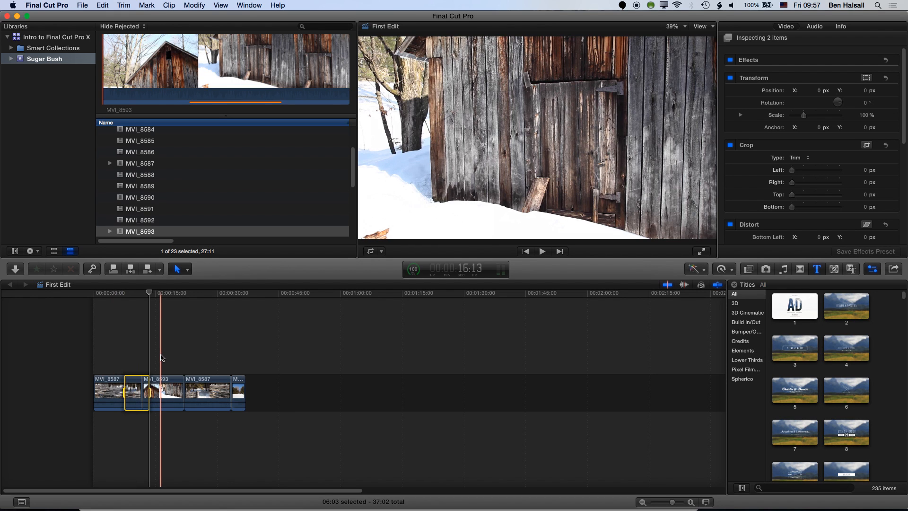
key("Delete")
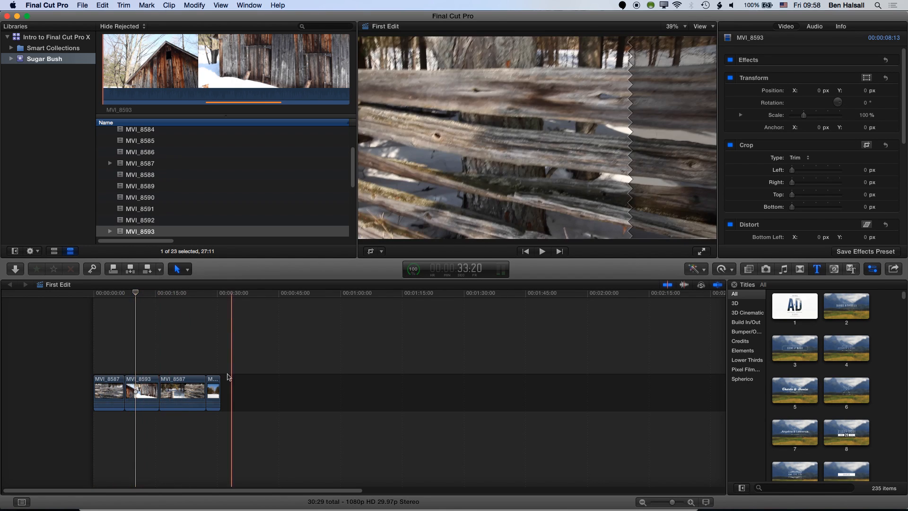
Step: Try replacing the MVI_8593 clip with a gap twice, undoing the replacement each time
left_click(136, 391)
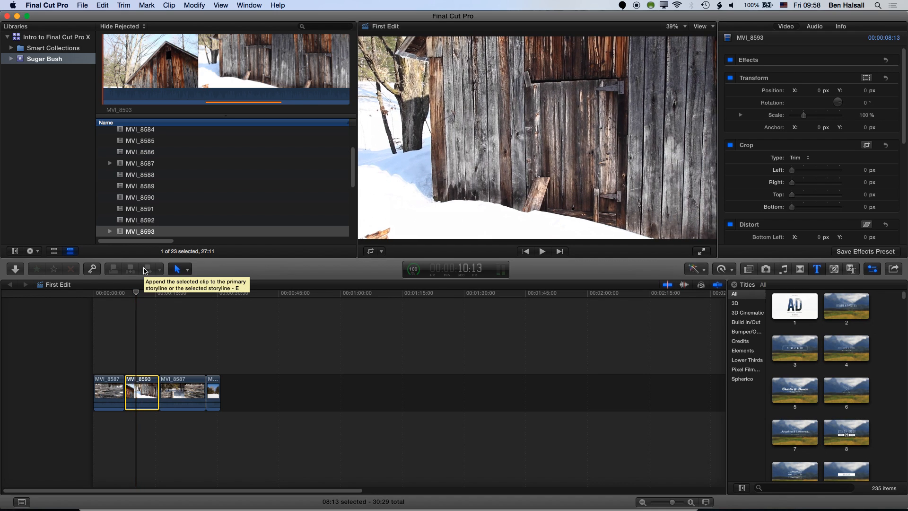
key("shift+BackSpace")
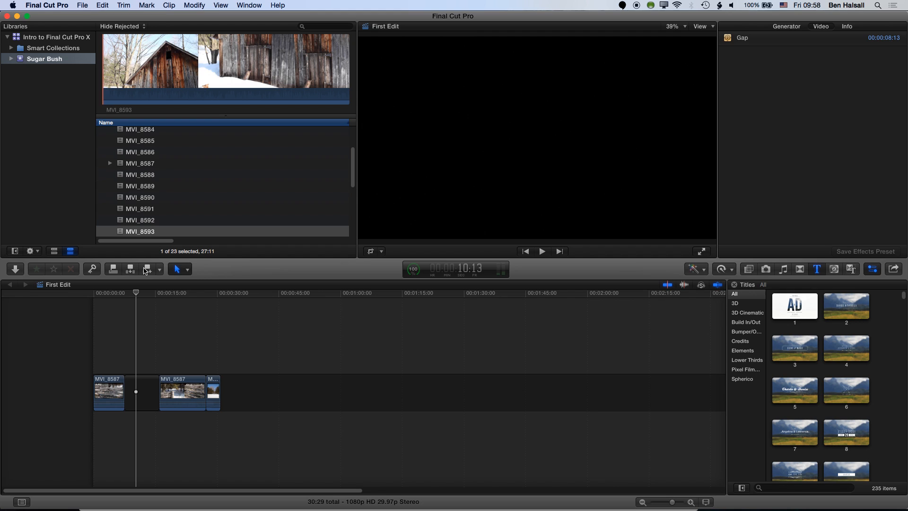
key("super+z")
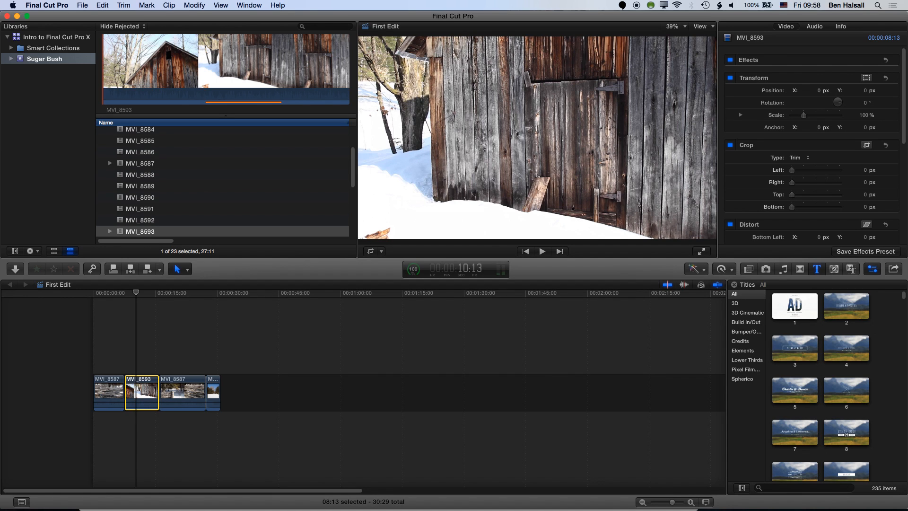
key("shift+Delete")
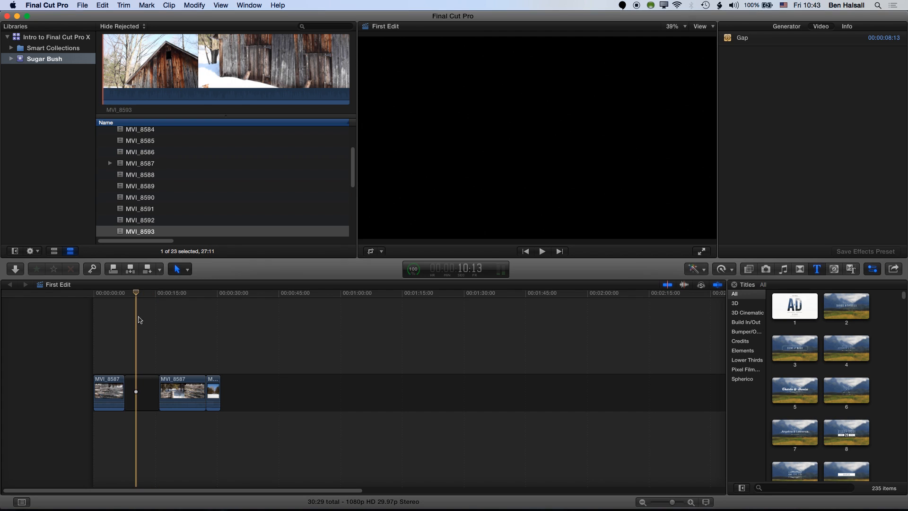
key("alt+r")
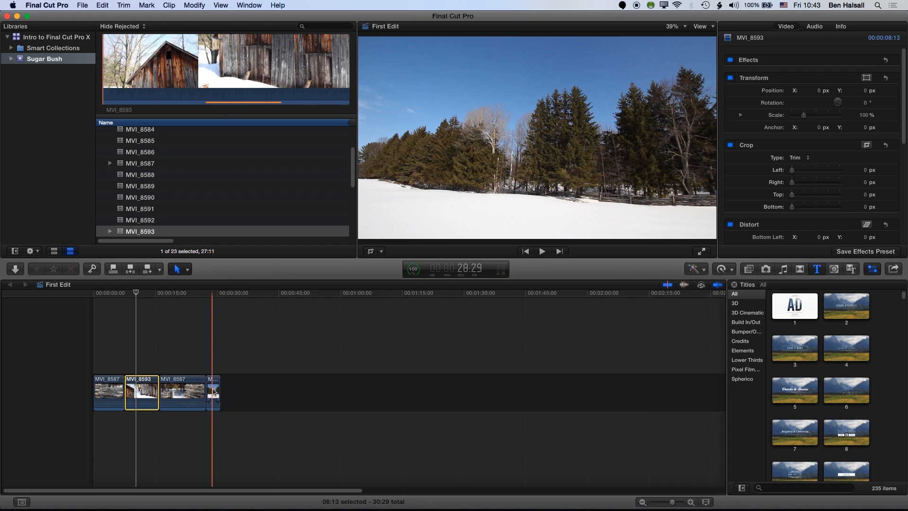
Step: Try connecting MVI_8583 above MVI_8593 at 10:13 and replacing MVI_8593 with a gap, and undo both edits
left_click_drag(214, 392, 144, 354)
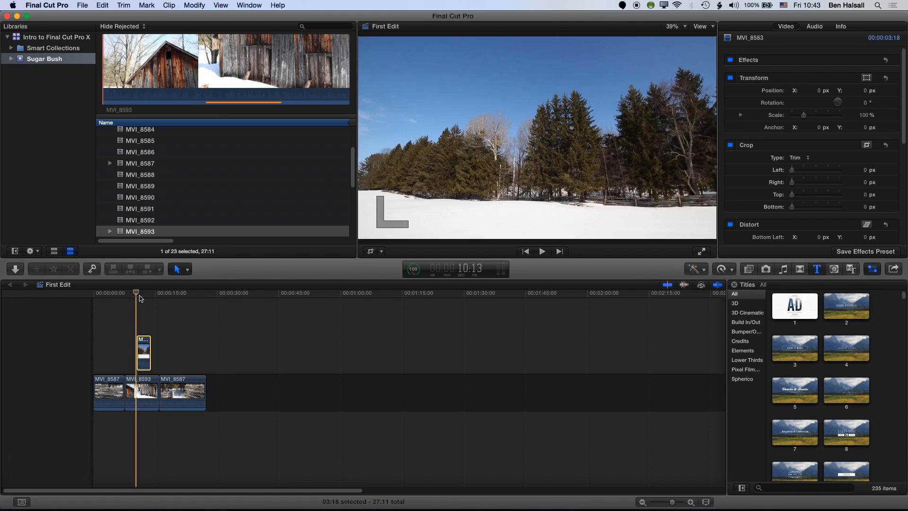
left_click(144, 387)
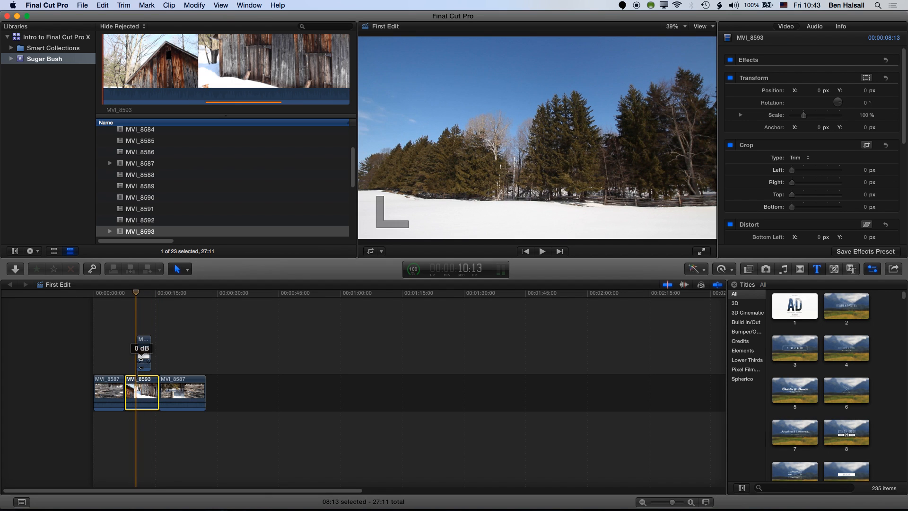
key("shift+Delete")
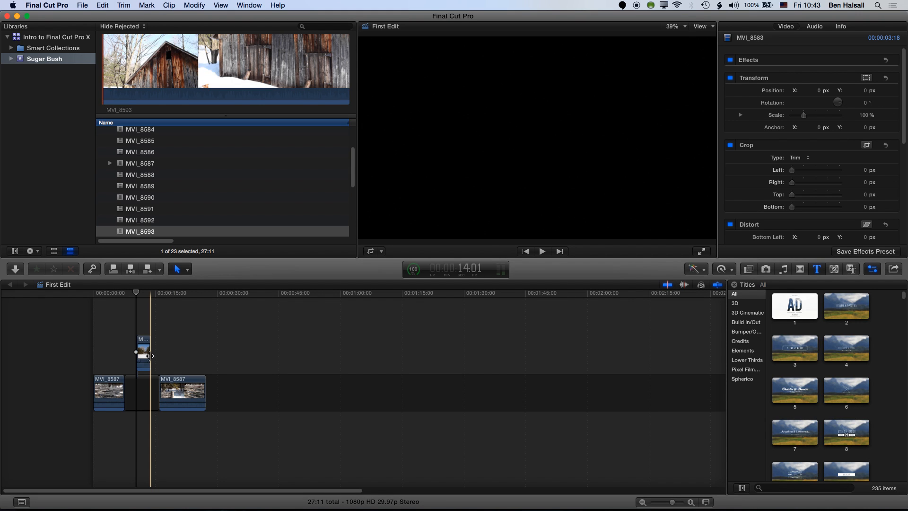
left_click(141, 378)
key("super+z")
key("super+z")
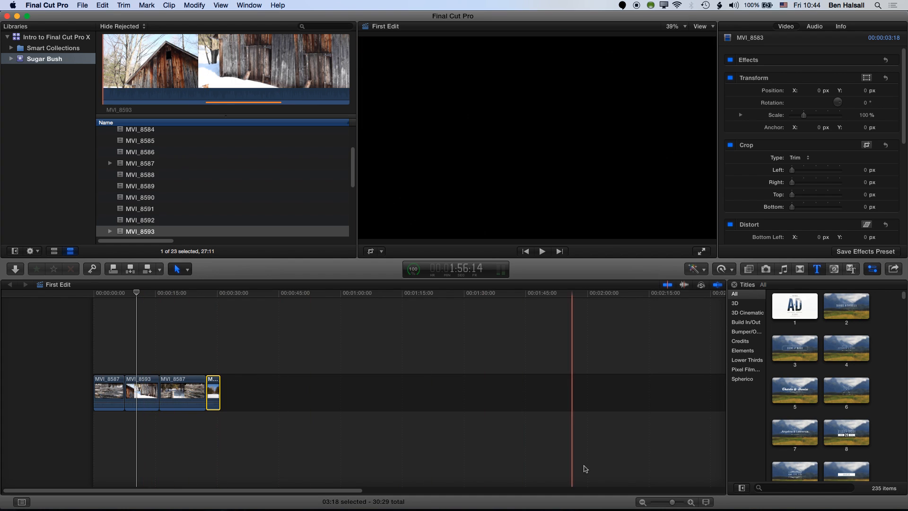
left_click_drag(672, 504, 658, 505)
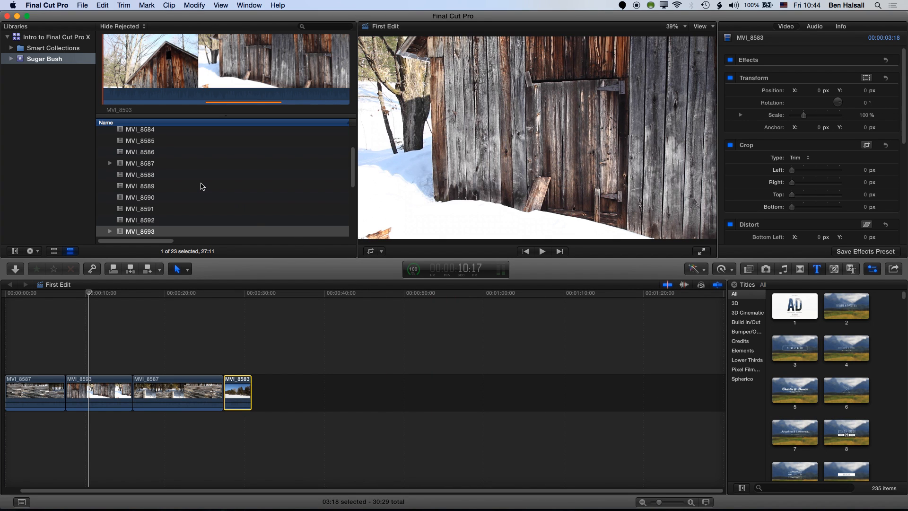
Step: Examine the First Edit timeline up close around the playhead and the MVI_8593 clip, and return to the whole-project view
key("super+equal")
key("super+minus")
key("super+equal")
key("super+equal")
key("super+equal")
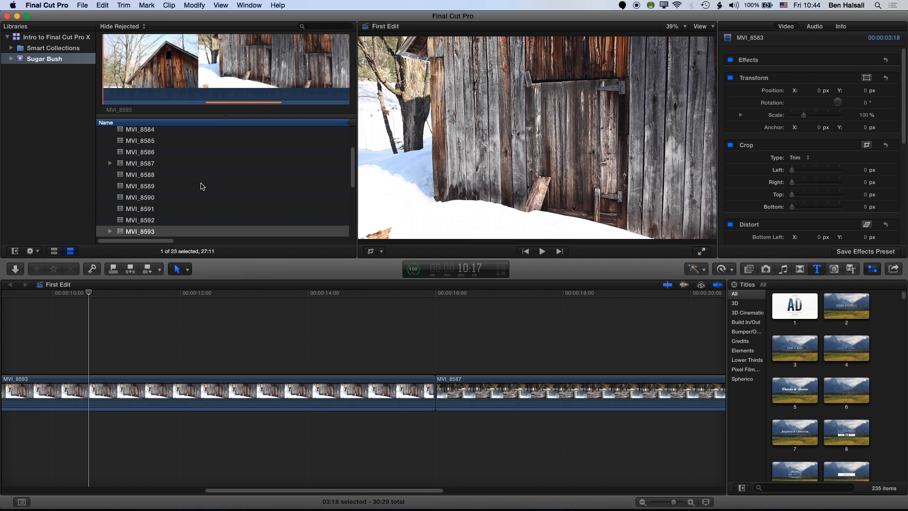
key("shift+z")
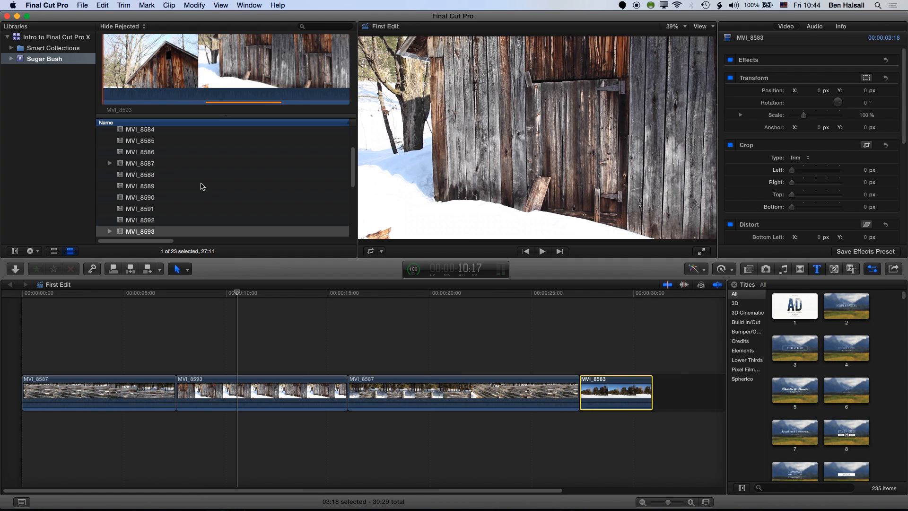
left_click(260, 388)
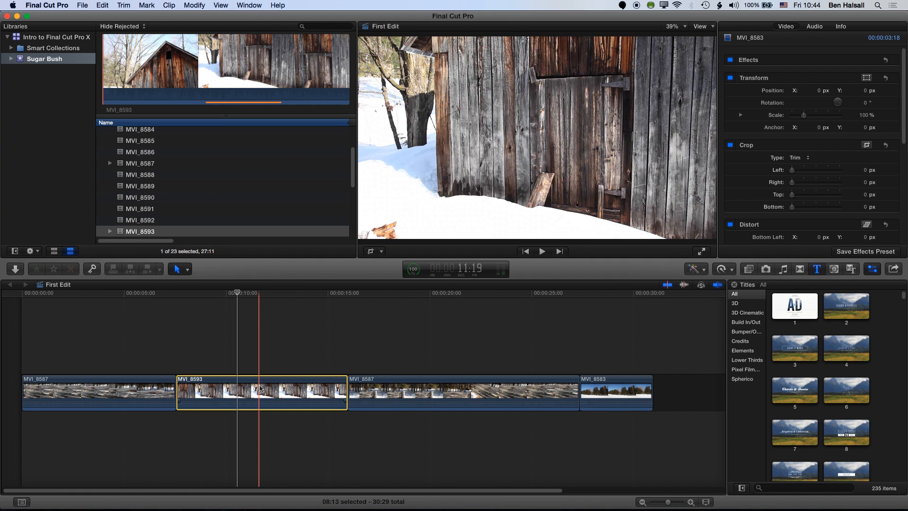
key("super+equal")
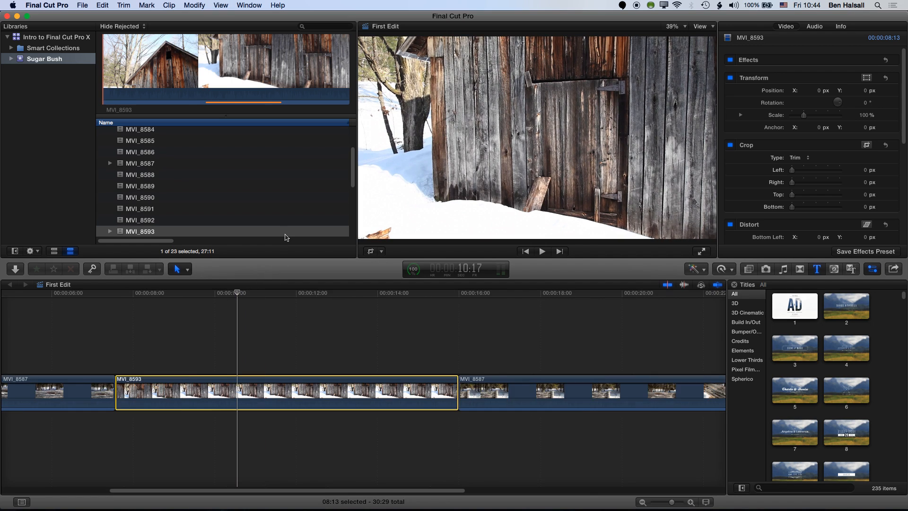
key("super+equal")
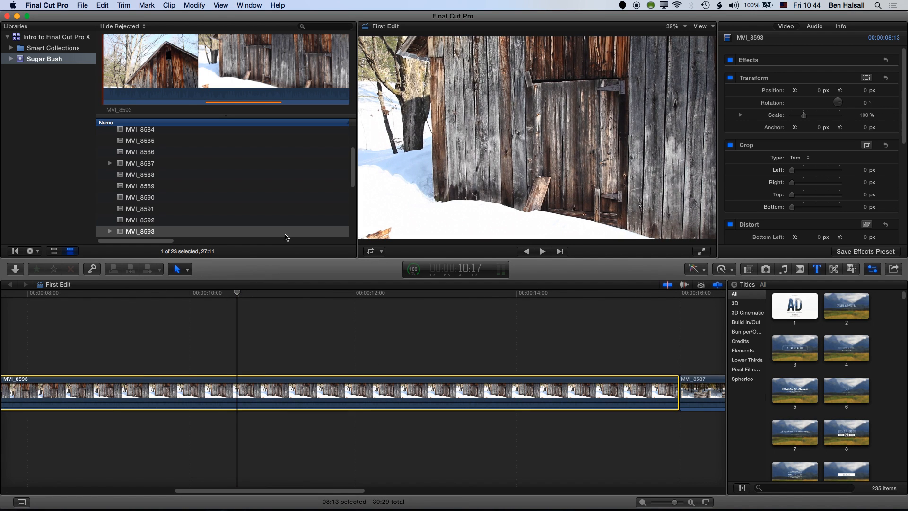
key("shift+z")
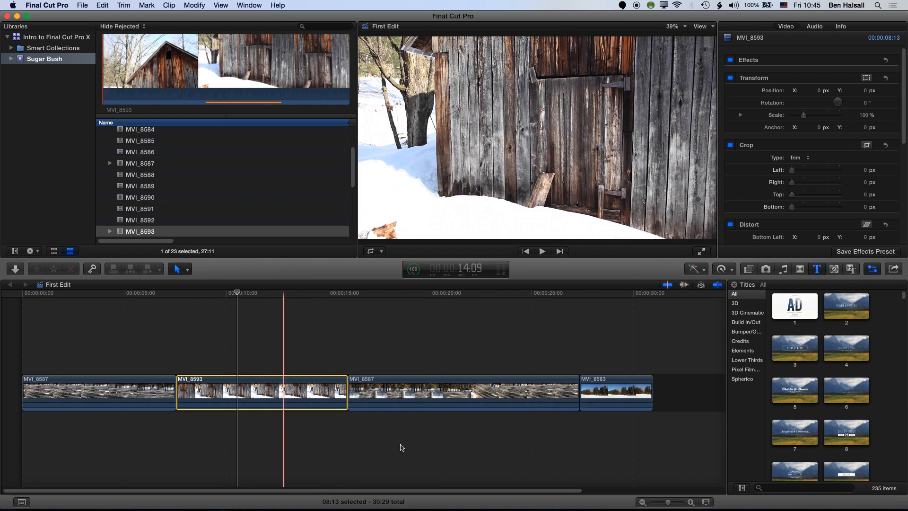
Step: Set the timeline clip appearance to large audio waveforms with small filmstrips, and increase the clip height
left_click(707, 503)
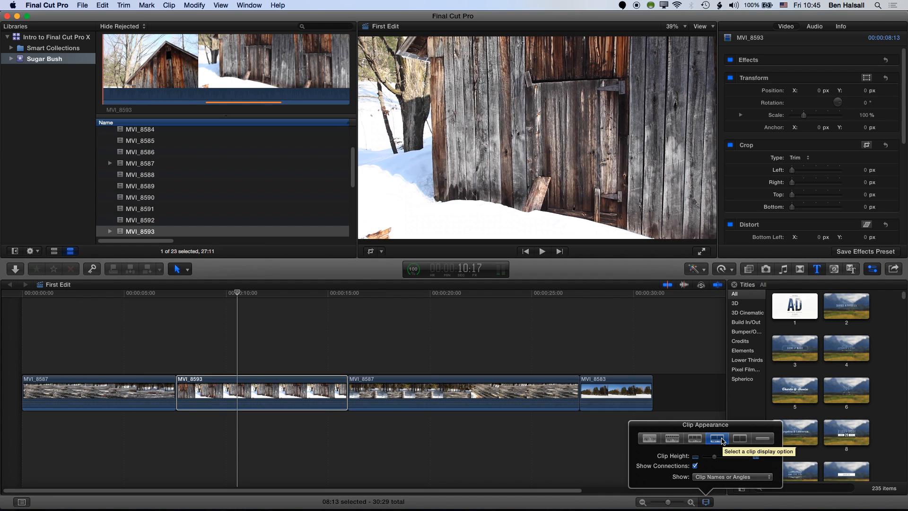
left_click(658, 440)
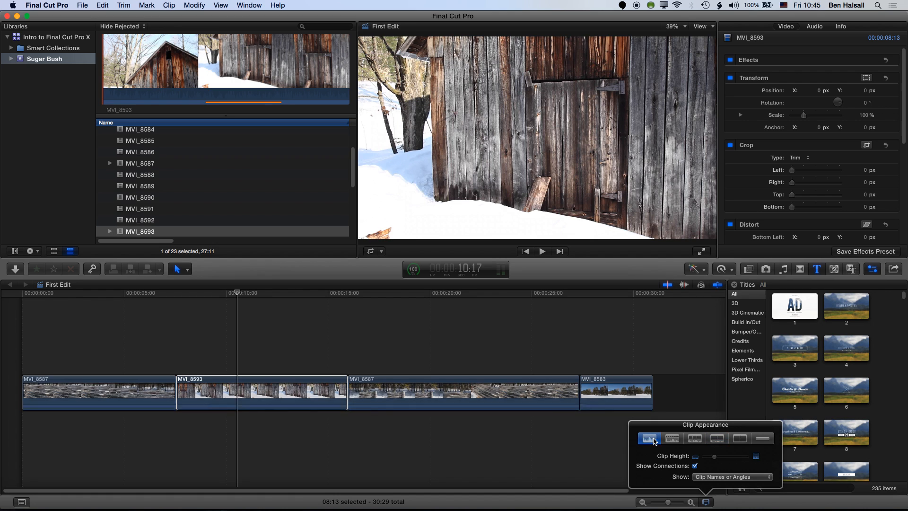
left_click(672, 440)
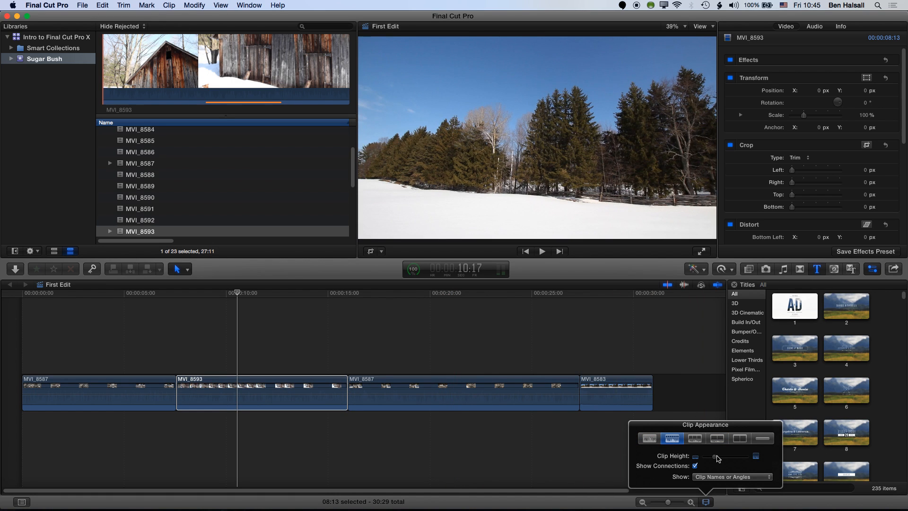
left_click_drag(714, 457, 730, 458)
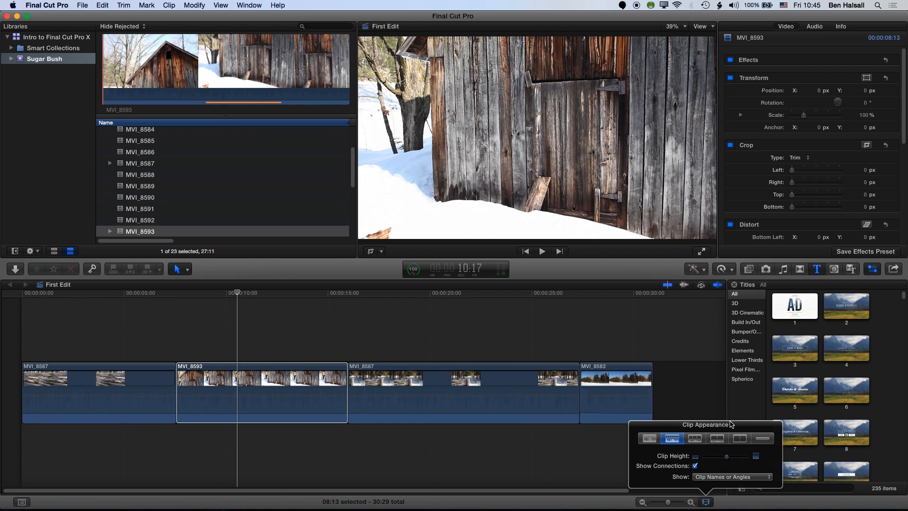
key("super+equal")
key("super+equal")
key("super+equal")
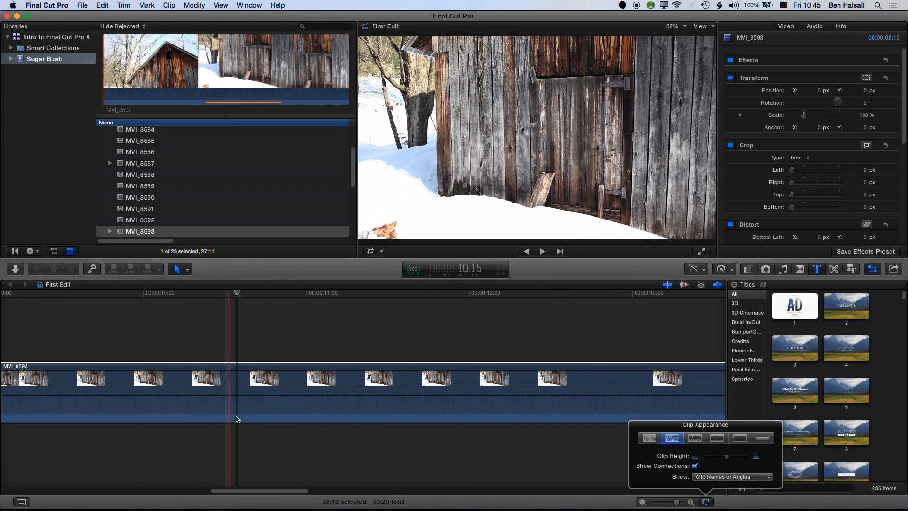
left_click(238, 410)
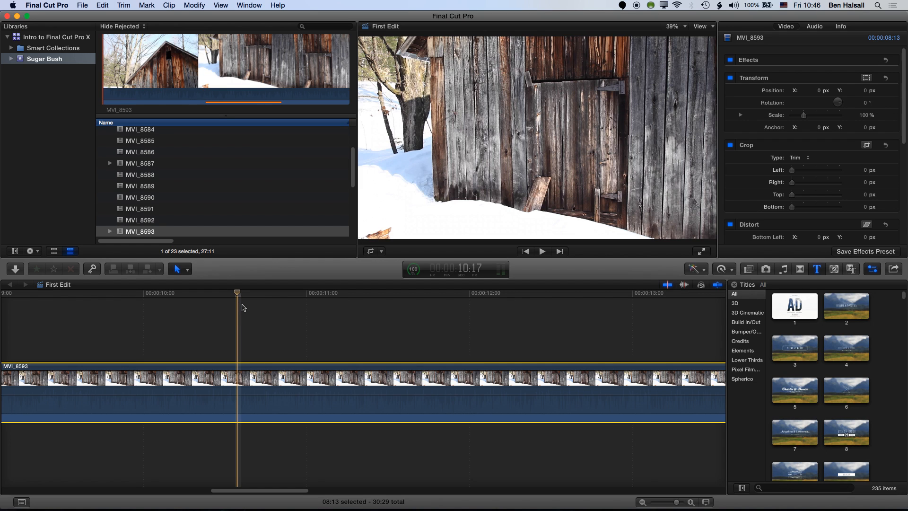
key("shift+z")
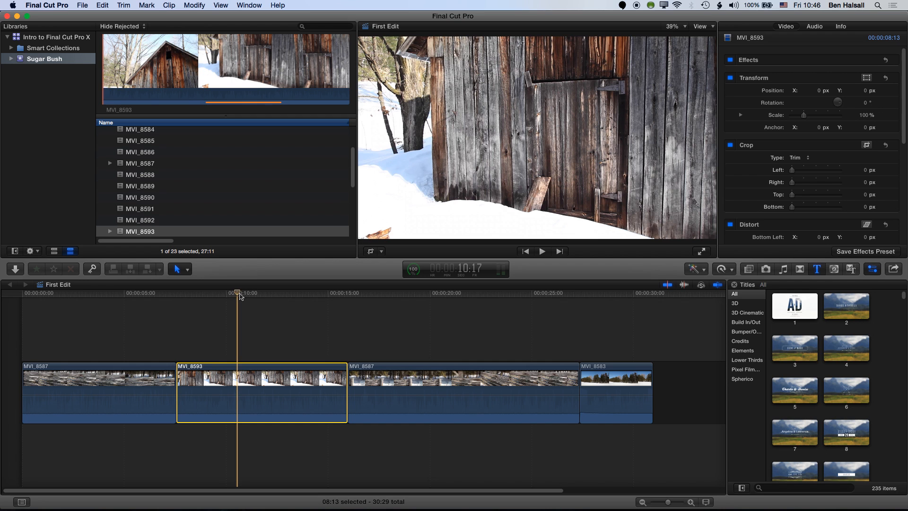
Step: Insert MVI_0558-From Canon EOS 55D 1280x720.mov from the French Market folder in Finder into the timeline at 16:00, right after MVI_8593
left_click_drag(239, 296, 347, 303)
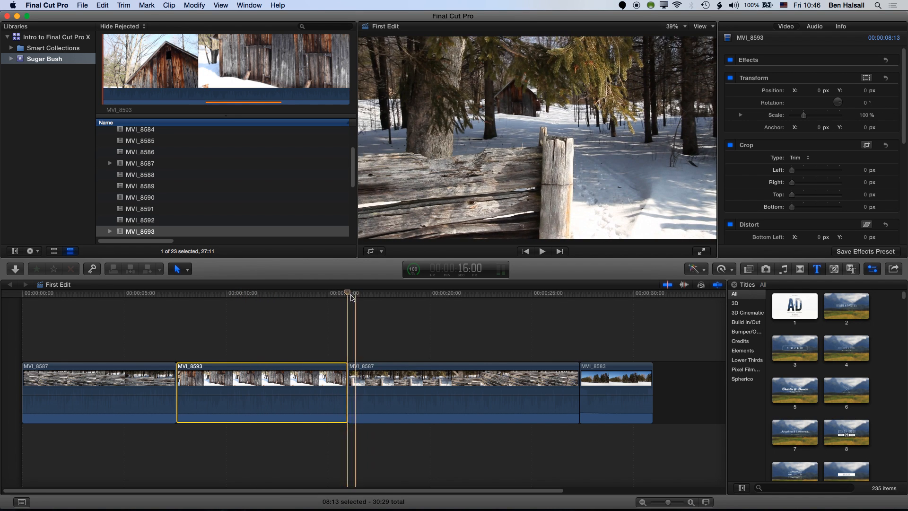
key("super+Tab")
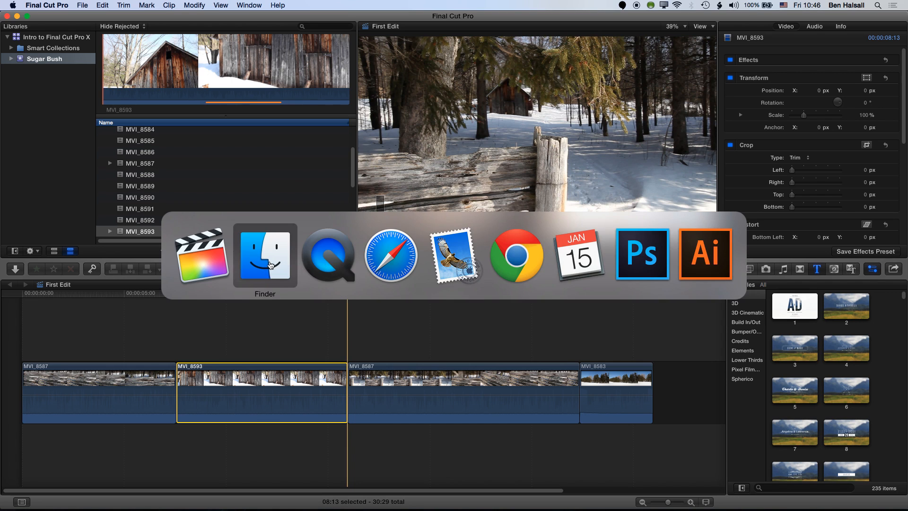
left_click(284, 258)
left_click_drag(393, 21, 593, 17)
left_click_drag(619, 96, 351, 395)
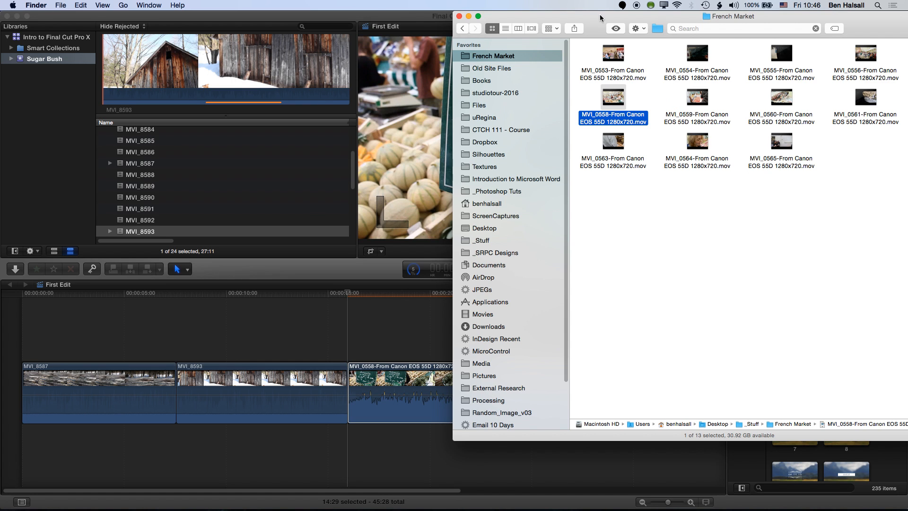
left_click_drag(586, 15, 626, 13)
left_click(381, 17)
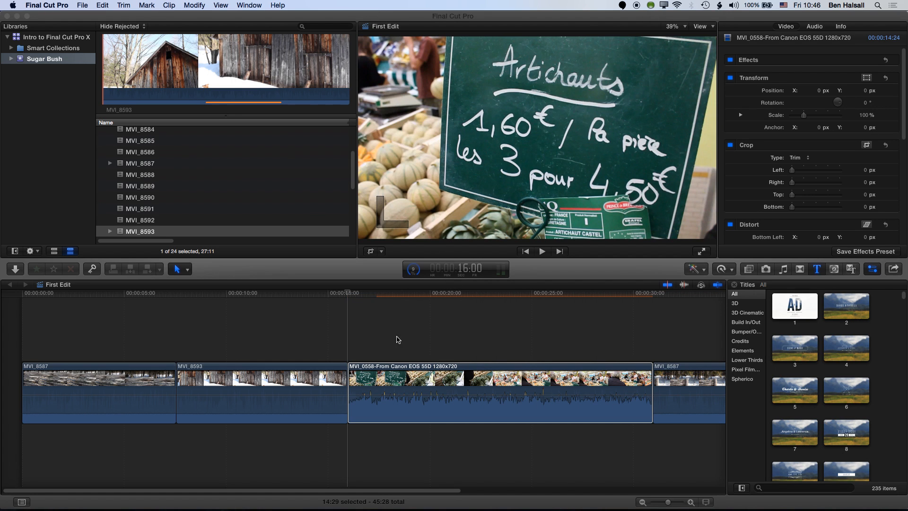
Step: Select the MVI_0558 clip and increase the timeline clip height further to enlarge its audio waveform
left_click(363, 399)
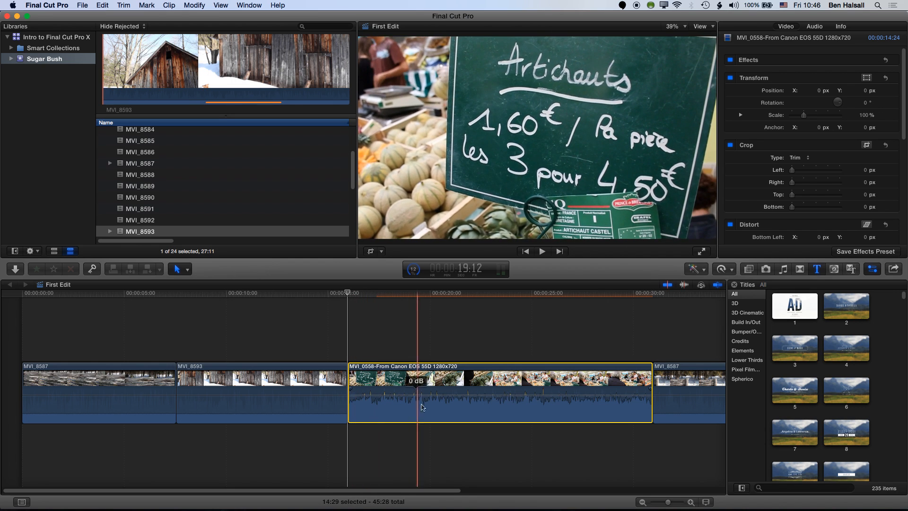
left_click(705, 502)
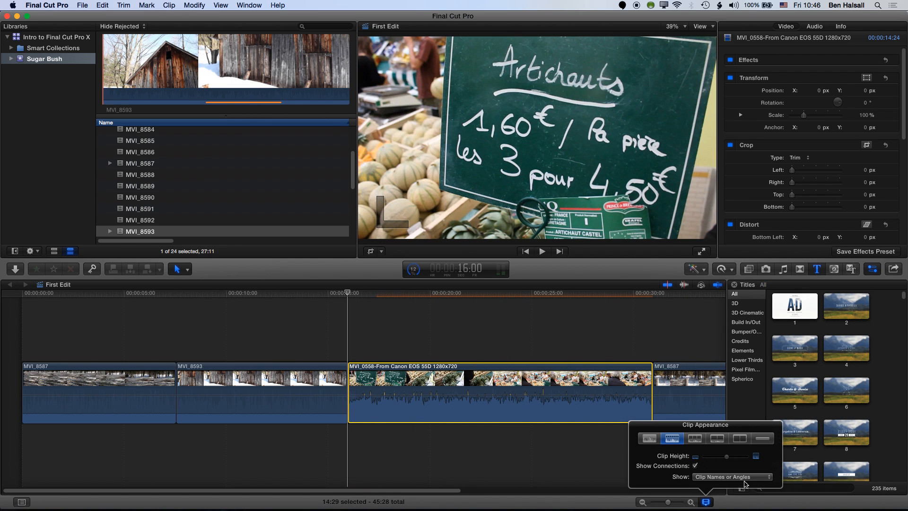
left_click_drag(726, 458, 737, 459)
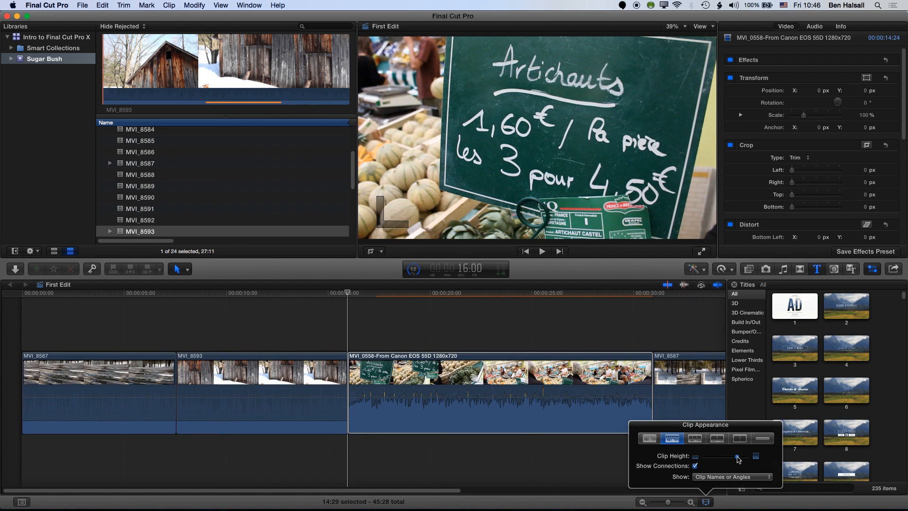
left_click(366, 294)
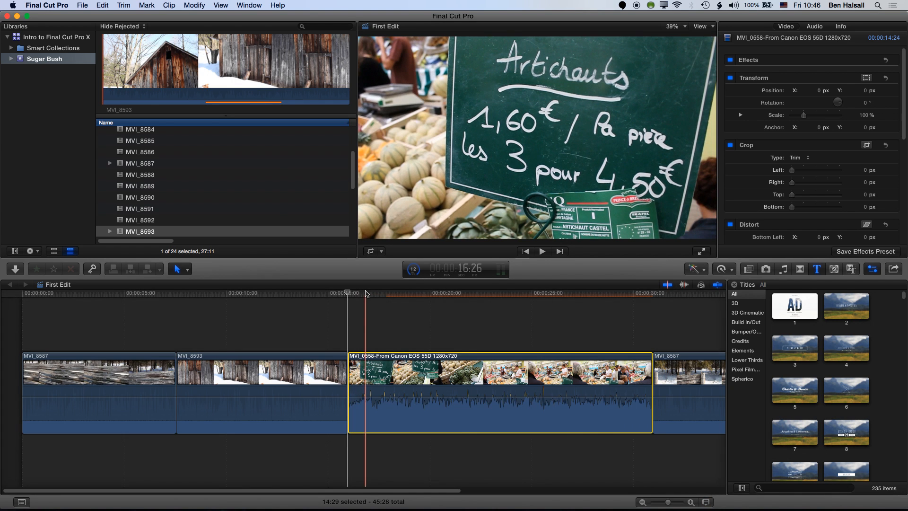
Step: Examine the audio waveform of the MVI_0558 clip around 16:26, and return to a view of the whole project
key("super+equal")
key("super+equal")
key("super+equal")
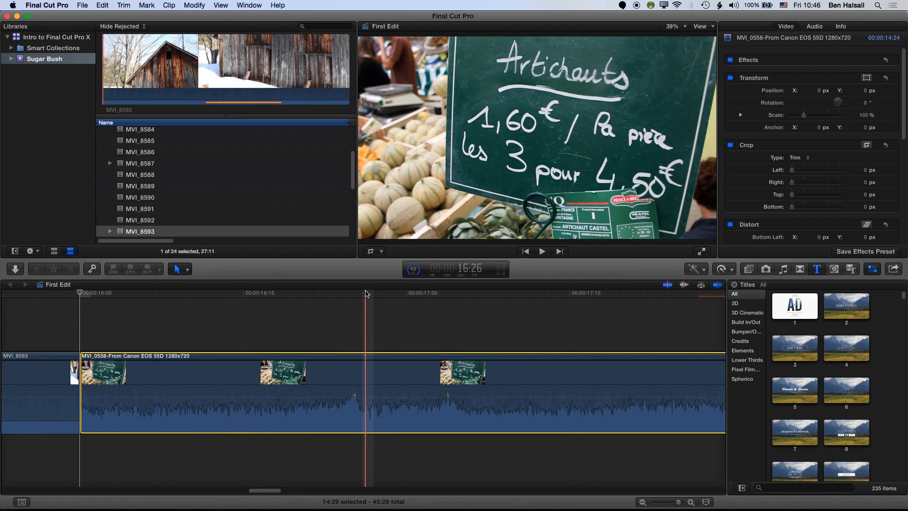
key("super+minus")
key("super+minus")
key("super+minus")
key("super+minus")
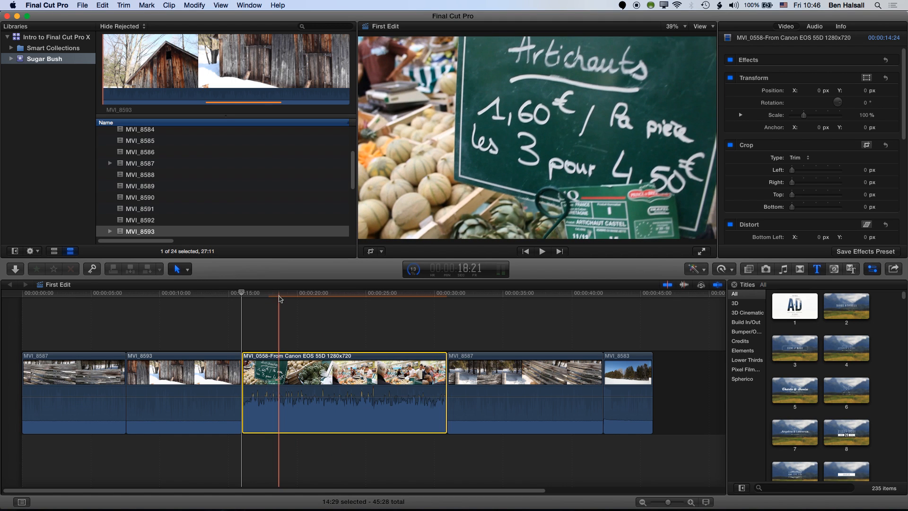
key("l")
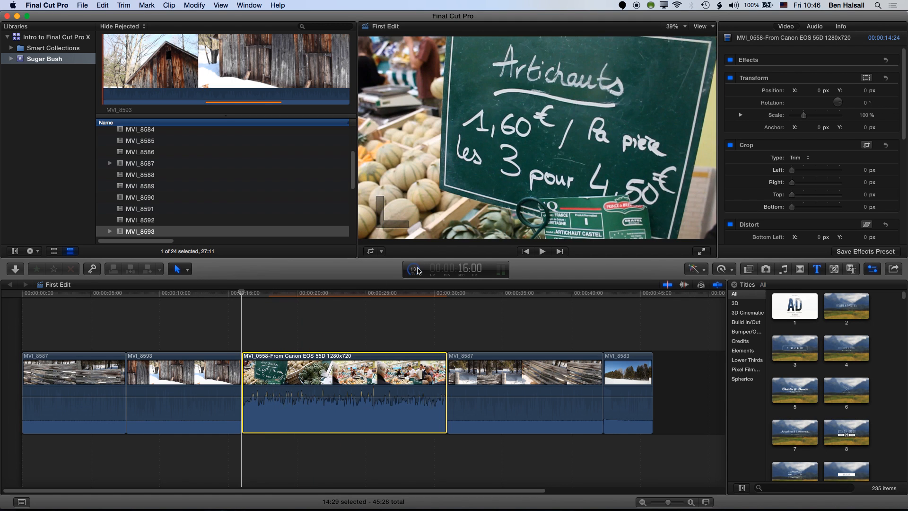
Step: Check the background rendering details in the Background Tasks window and close it
left_click(415, 270)
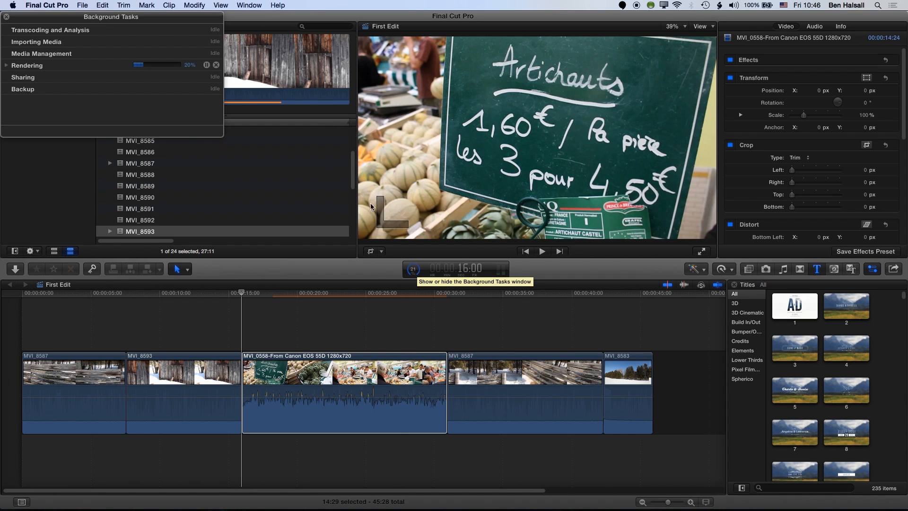
left_click(7, 66)
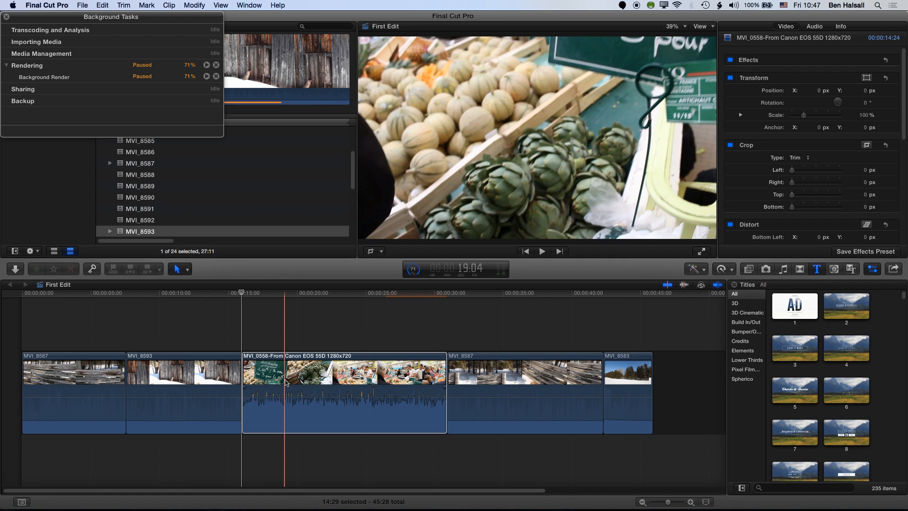
left_click(7, 17)
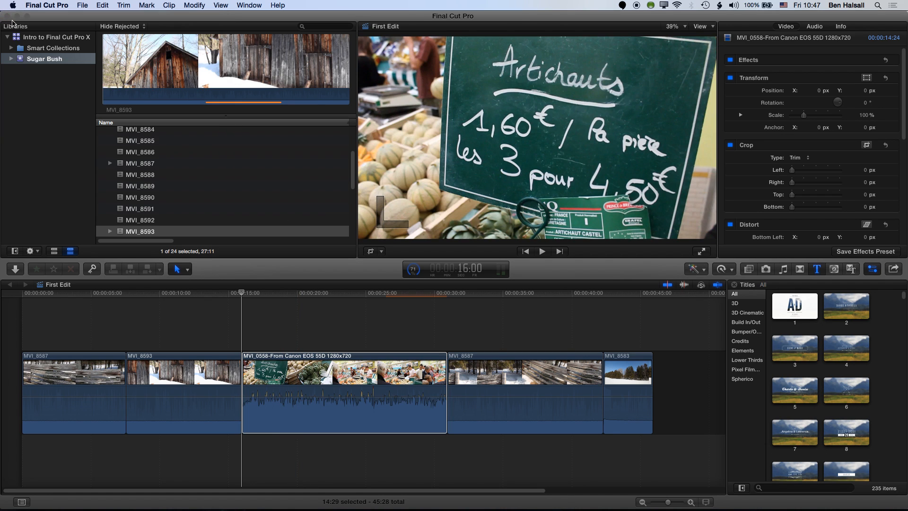
Step: Reveal the Intro to Final Cut Pro X library file in Finder
left_click(21, 40)
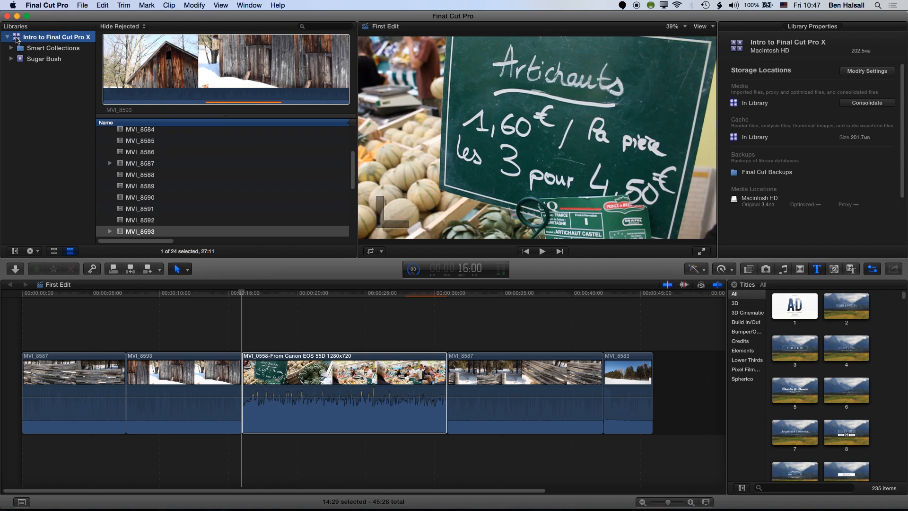
right_click(17, 40)
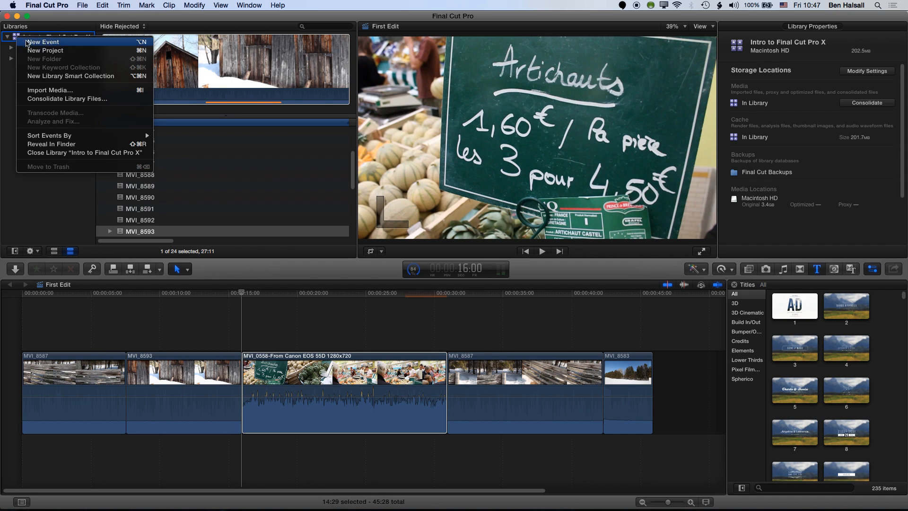
left_click(71, 144)
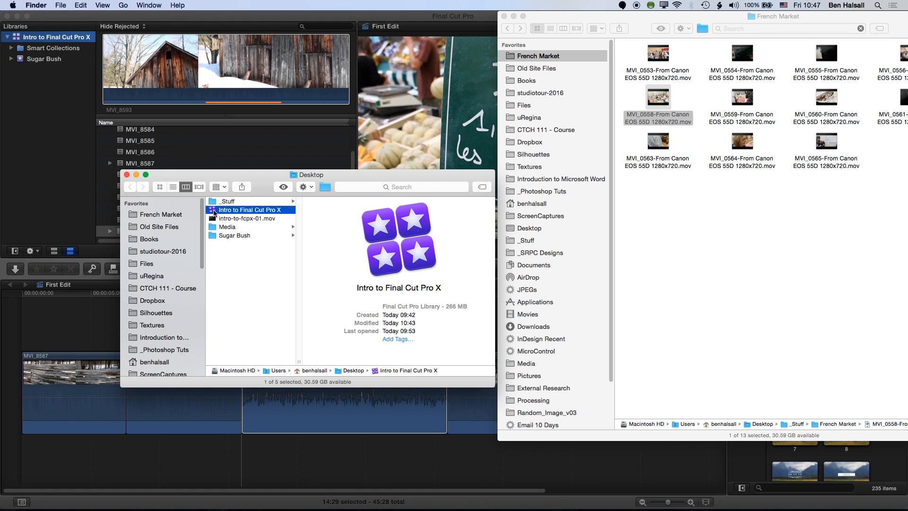
Step: Show the library's package contents and browse to the Render Files folder of the Sugar Bush event
right_click(214, 211)
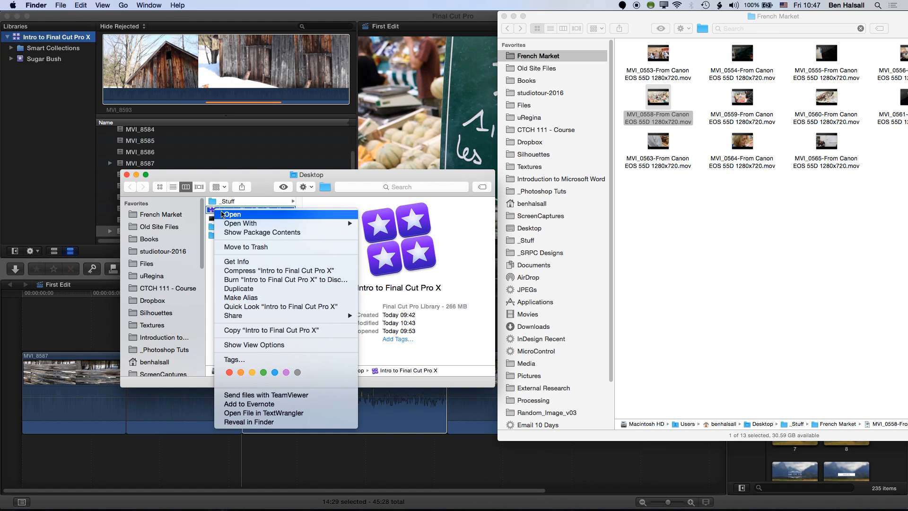
left_click(240, 232)
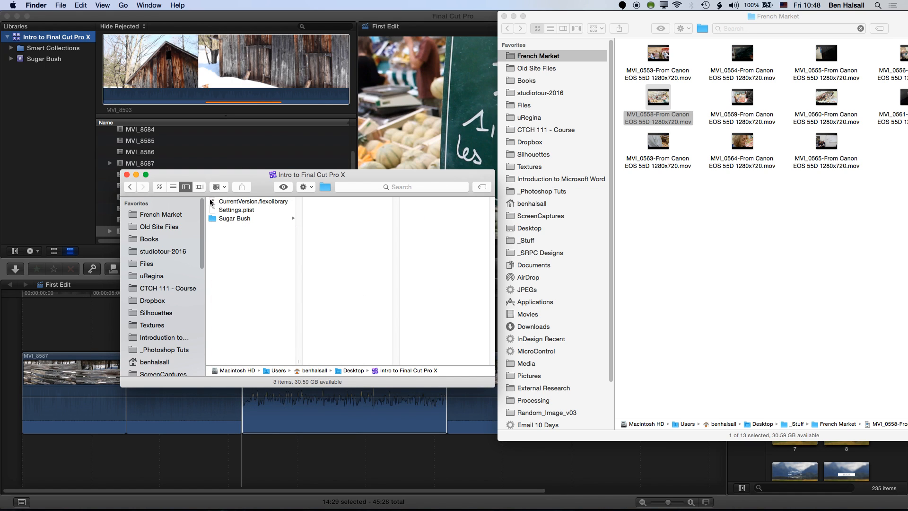
left_click(226, 220)
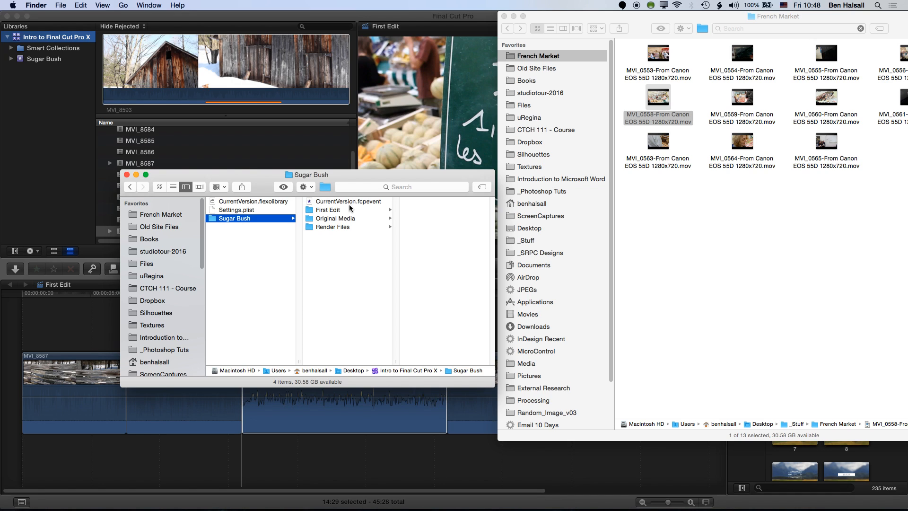
left_click(338, 227)
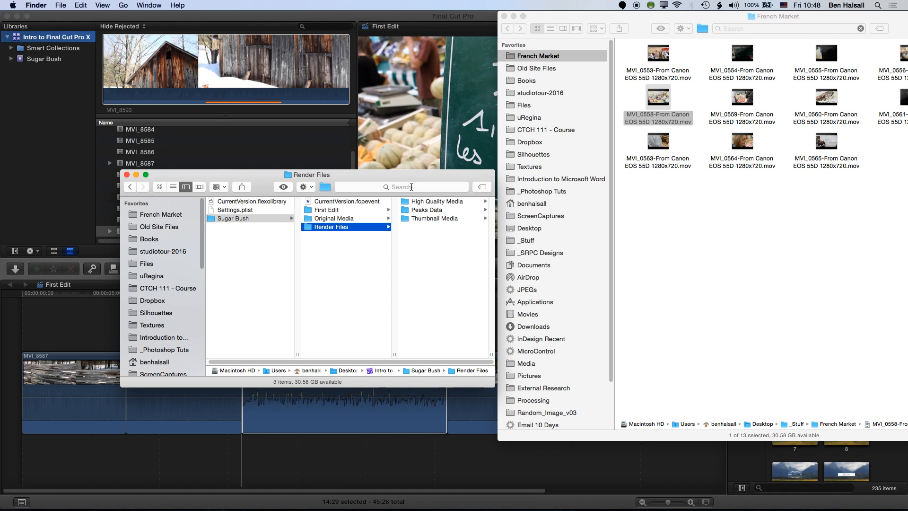
left_click_drag(402, 176, 358, 155)
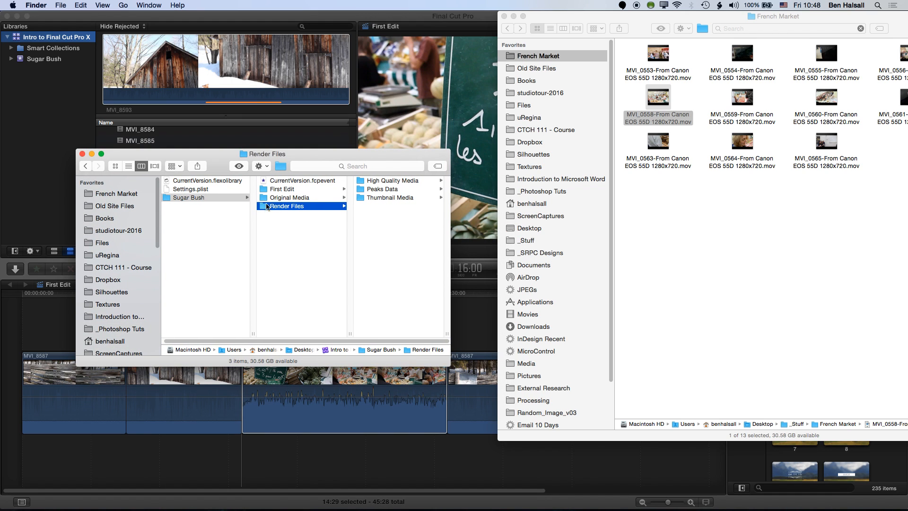
Step: Look inside the High Quality Media render folder, close its Finder window, and return to Final Cut Pro
left_click(374, 183)
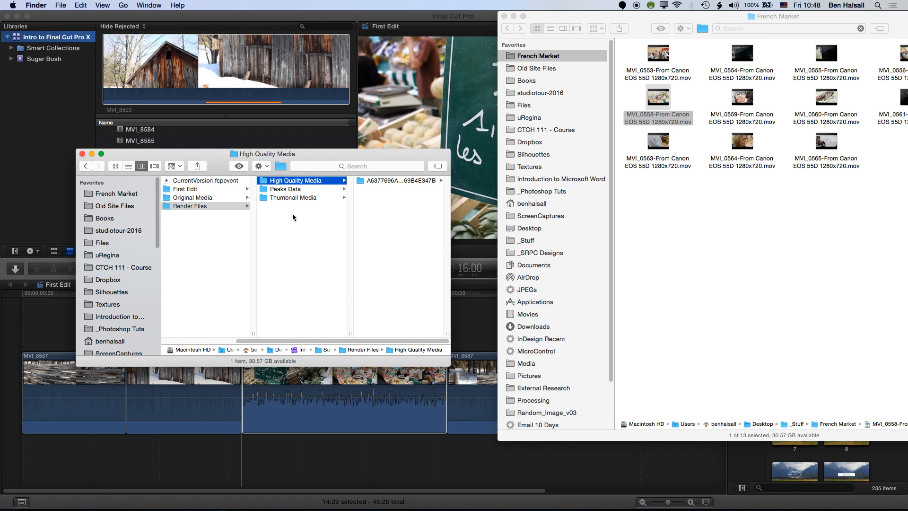
left_click_drag(215, 159, 226, 145)
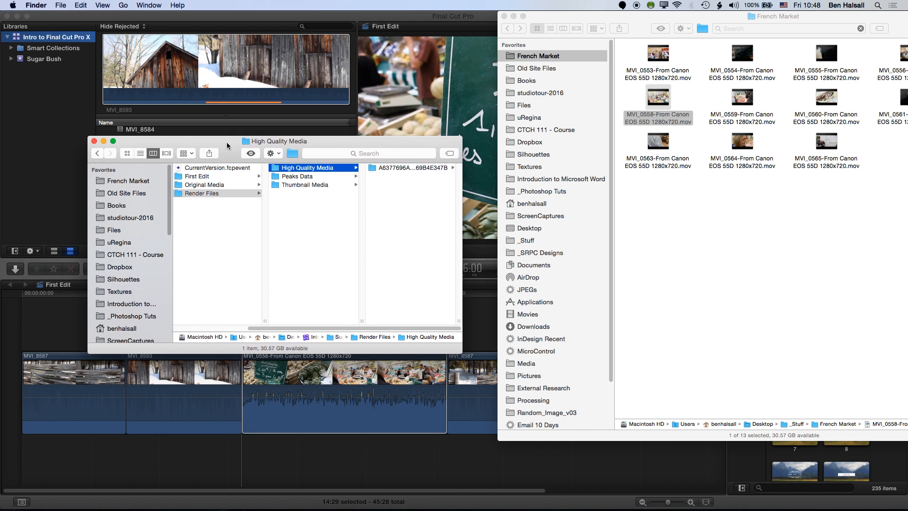
key("super+w")
left_click_drag(542, 17, 520, 17)
left_click(475, 14)
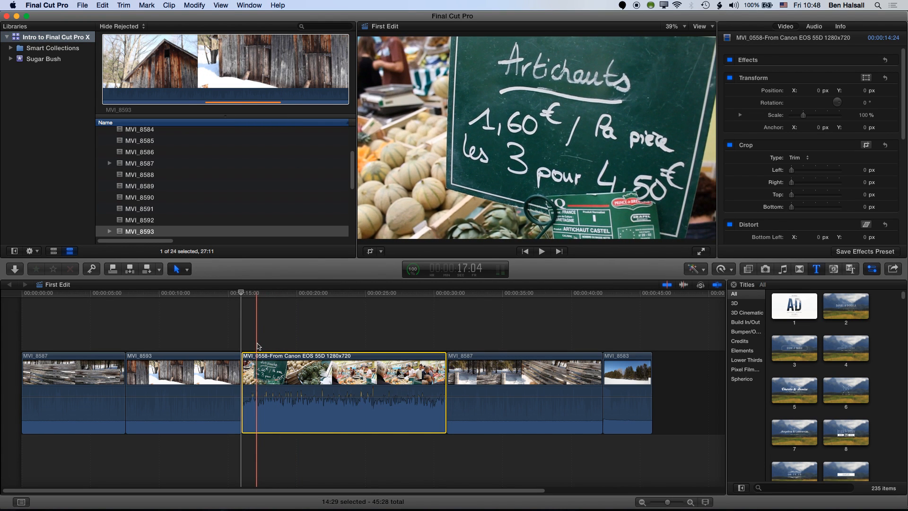
Step: Show the audio meters and play the MVI_0558 clip from about 17:11 to check its levels
left_click(259, 354)
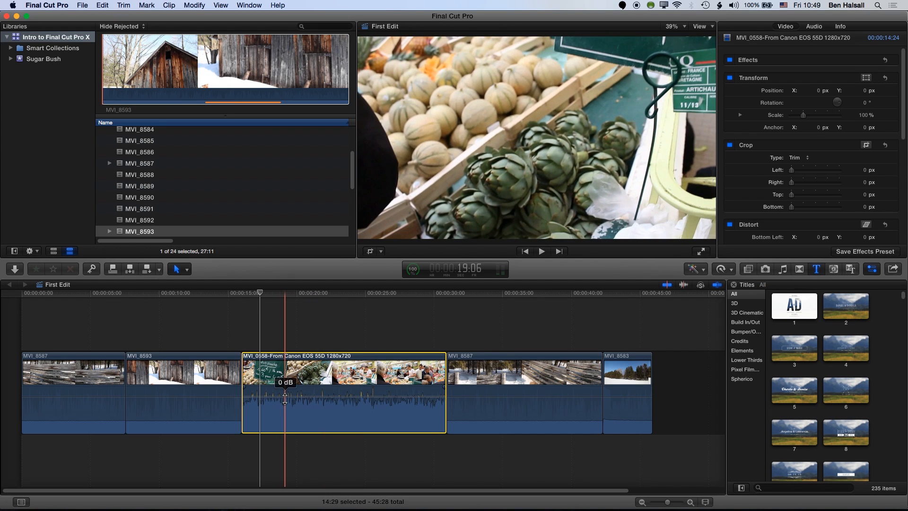
left_click(250, 5)
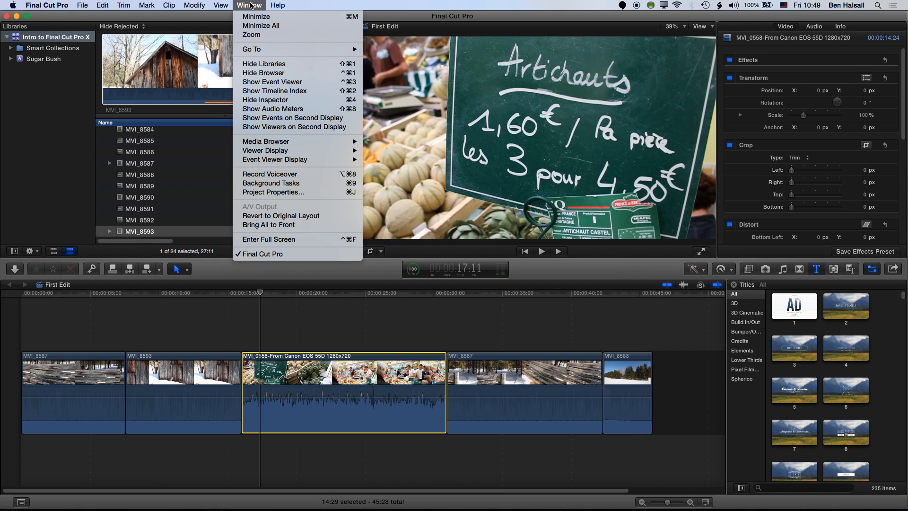
left_click(273, 109)
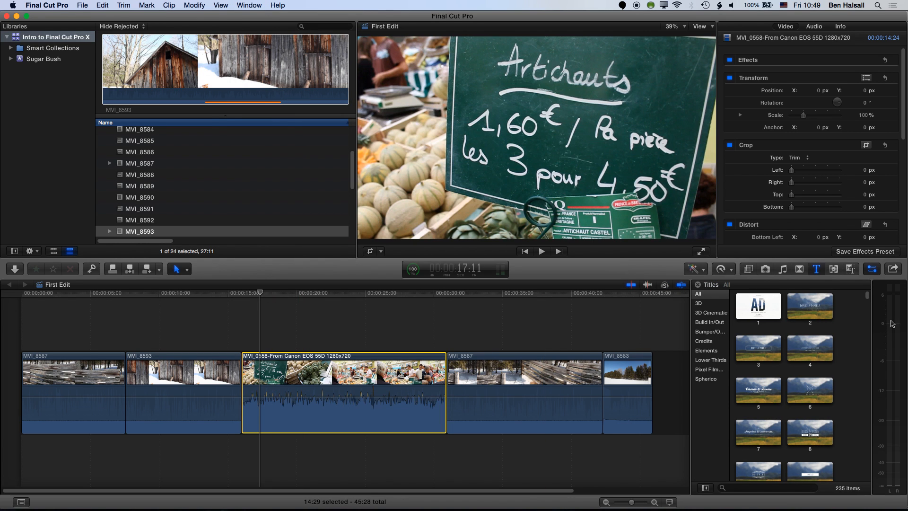
key("space")
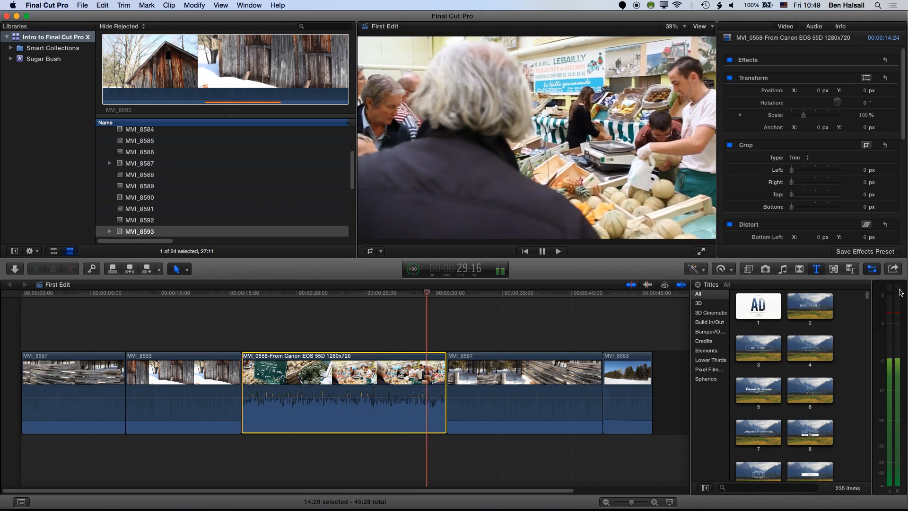
key("space")
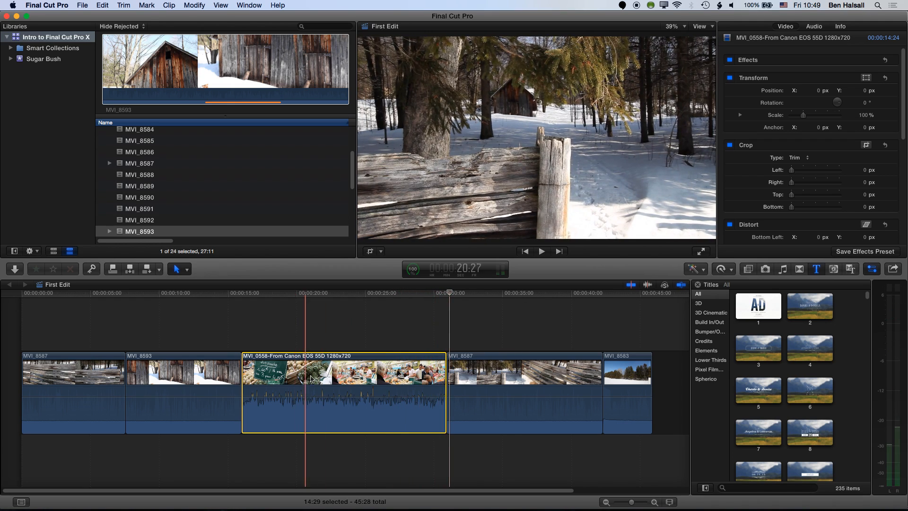
Step: Raise the MVI_0558 clip's volume and play it again from near its start to check the audio meters
left_click_drag(304, 397, 304, 391)
left_click(259, 293)
key("space")
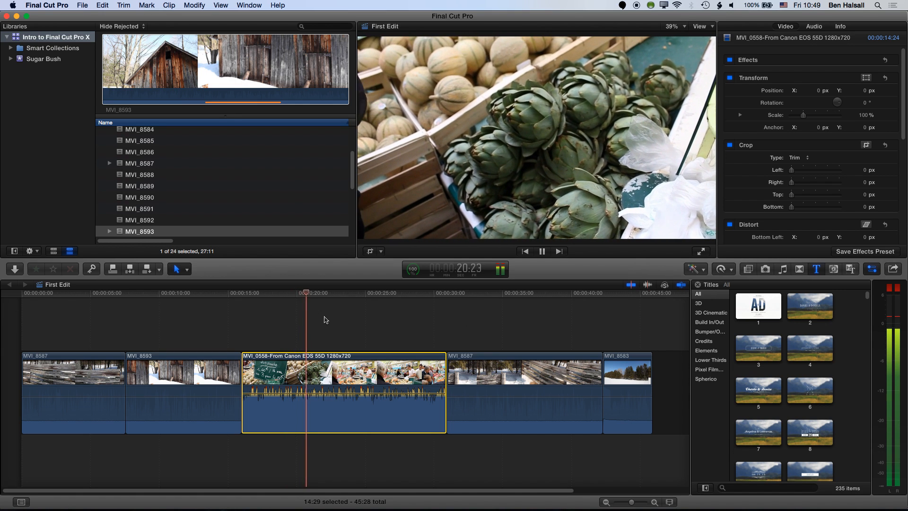
key("space")
Step: Try the MVI_0558 clip's volume at 4 dB, and lower it until the waveform has no yellow or red peaks
left_click_drag(276, 392, 277, 390)
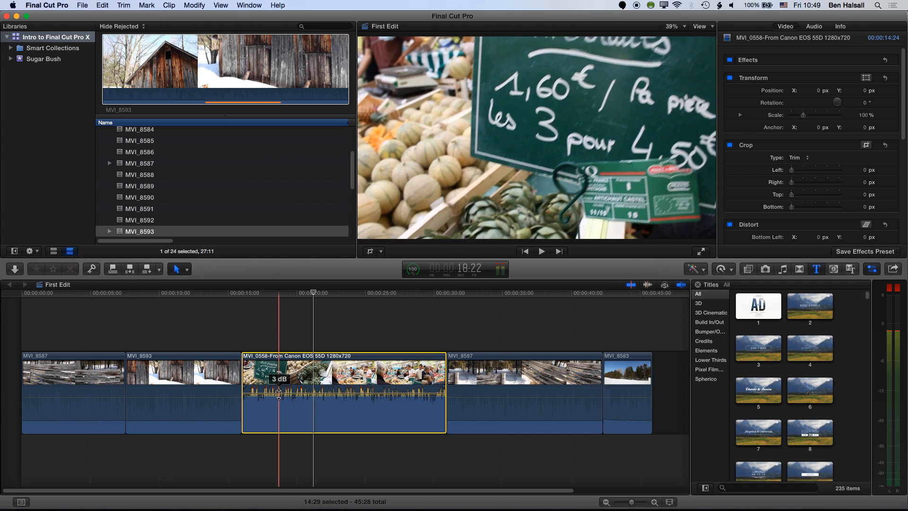
mouse_move(279, 392)
left_mouse_down()
mouse_move(277, 401)
mouse_move(280, 390)
left_mouse_up()
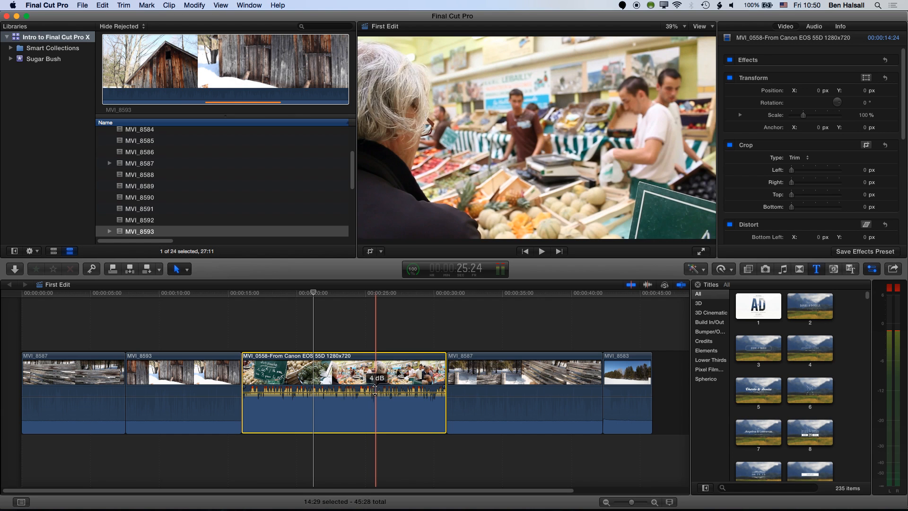
left_click_drag(364, 391, 361, 396)
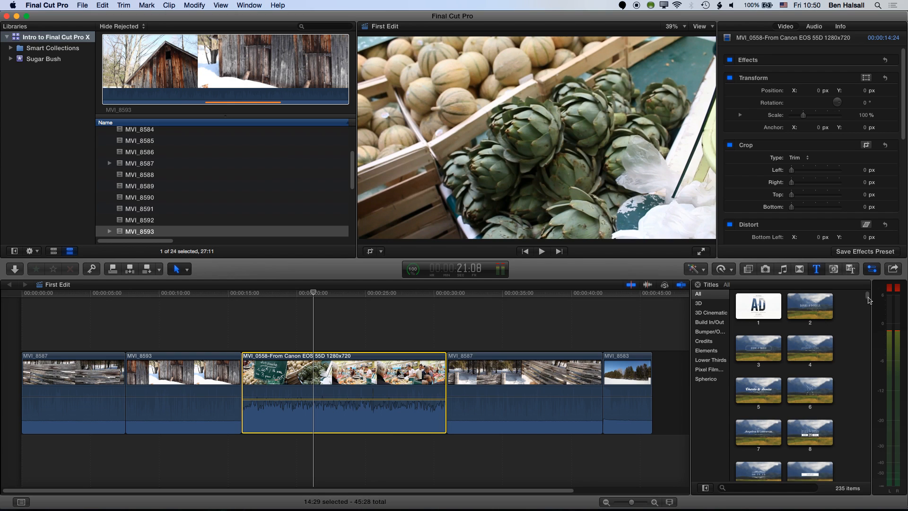
Step: Add the Centered title above the start of the first MVI_8587 clip and place the playhead at about 2:08
left_click_drag(869, 300, 876, 322)
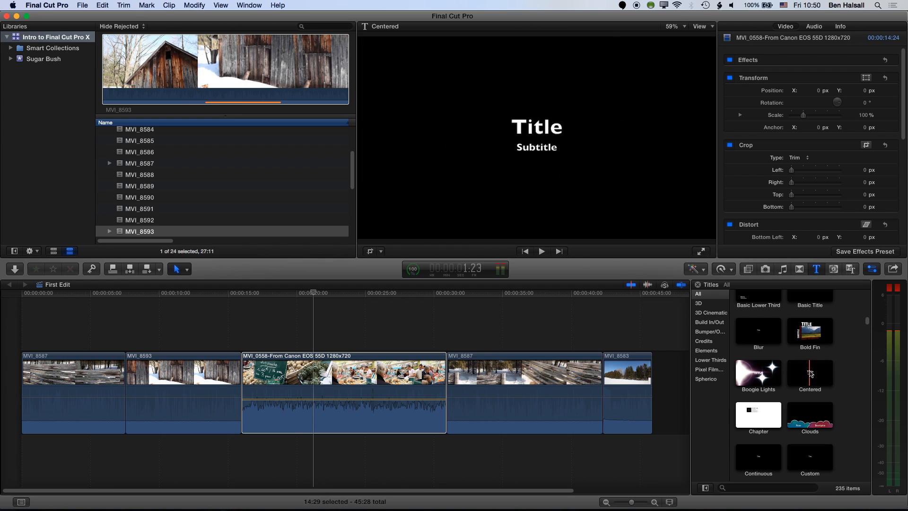
left_click(809, 371)
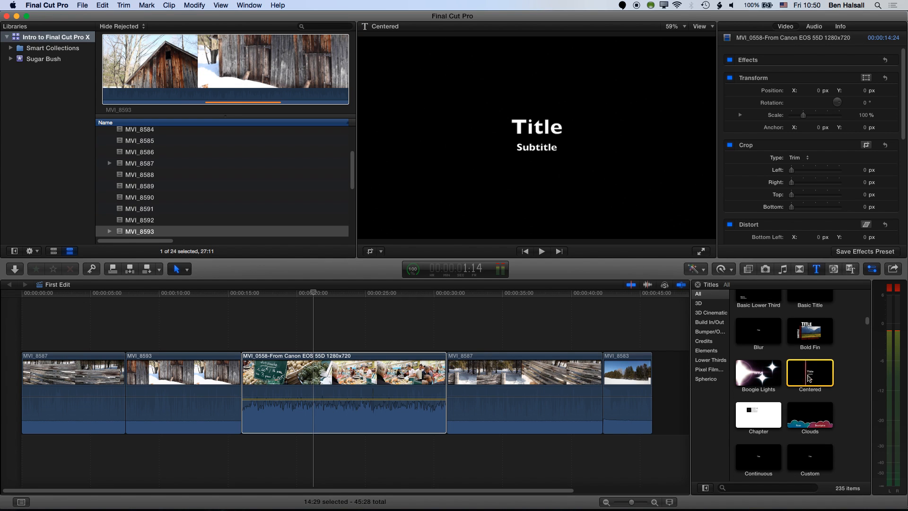
left_click_drag(809, 377, 21, 336)
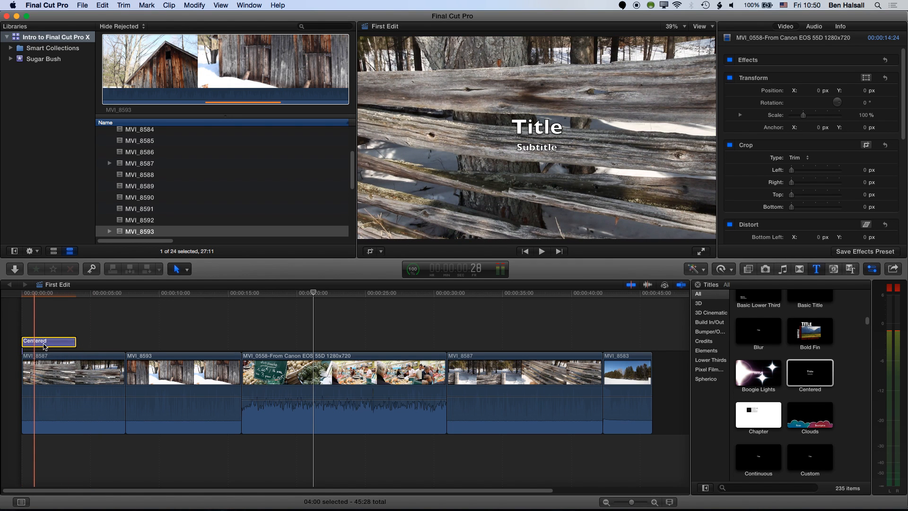
left_click(52, 296)
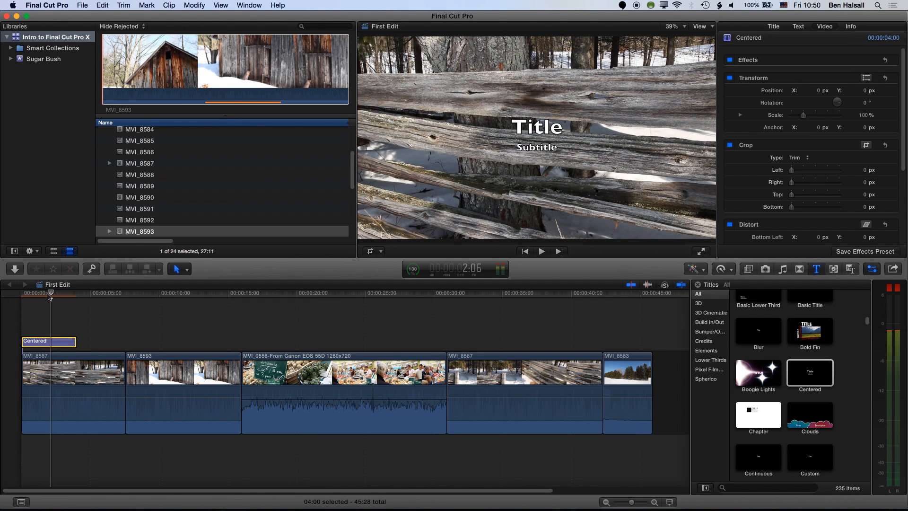
Step: Try placing the Centered title in the primary storyline before the first MVI_8587 clip, and undo the move
left_click_drag(47, 342, 45, 402)
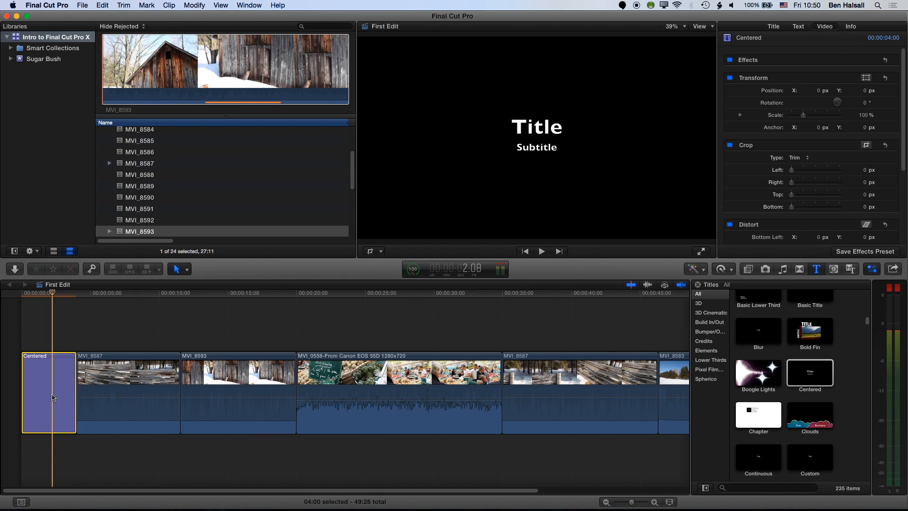
key("super+z")
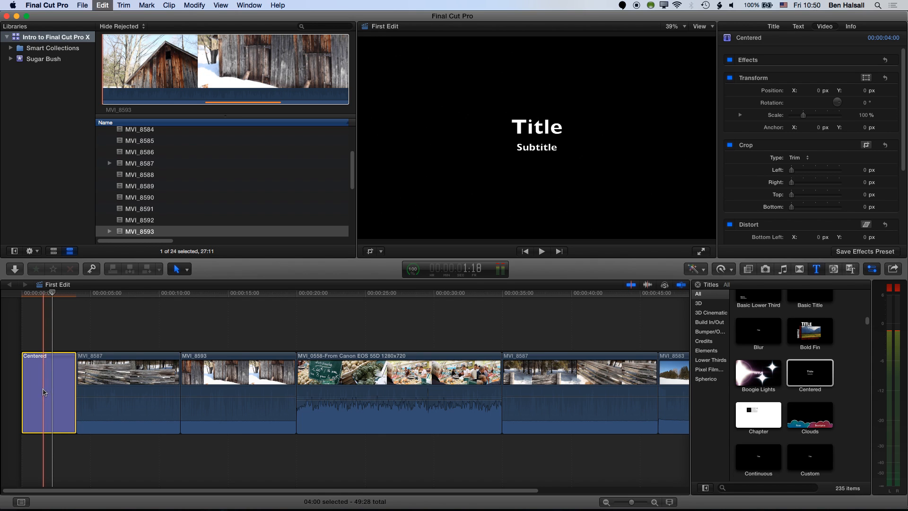
left_click(47, 350)
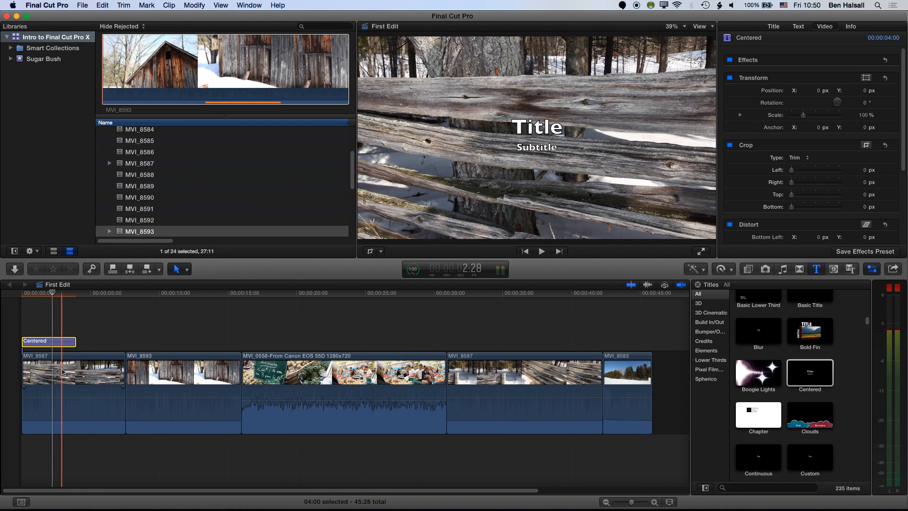
Step: Reduce the opacity of the first MVI_8587 clip beneath the title to about 22%
left_click(63, 372)
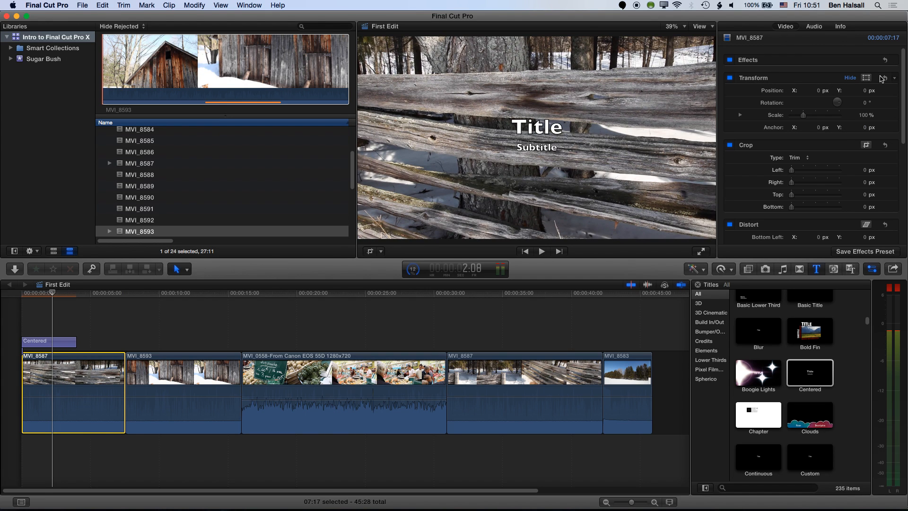
scroll(882, 79, "down", 10)
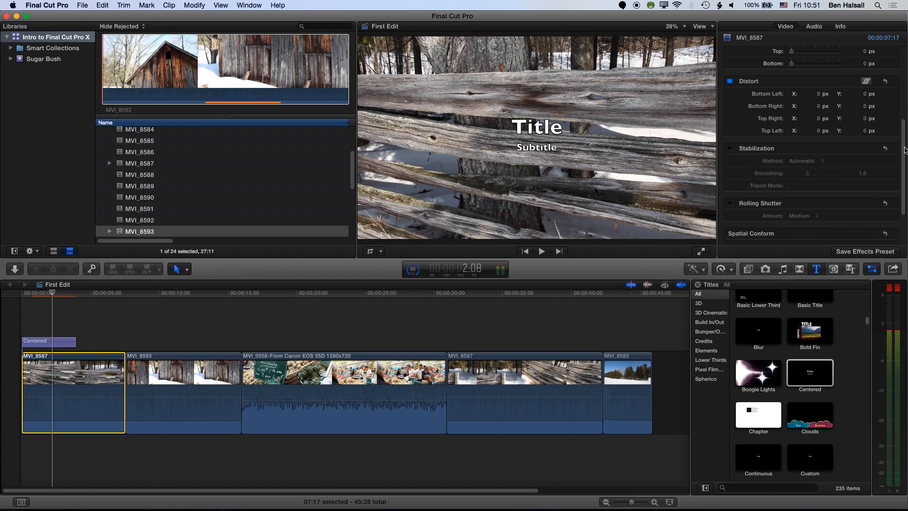
scroll(905, 172, "down", 2)
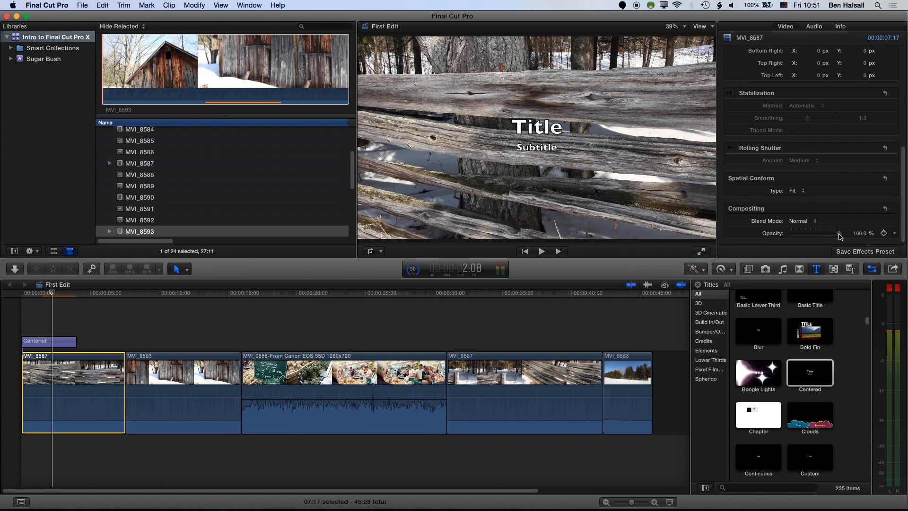
left_click_drag(840, 237, 809, 237)
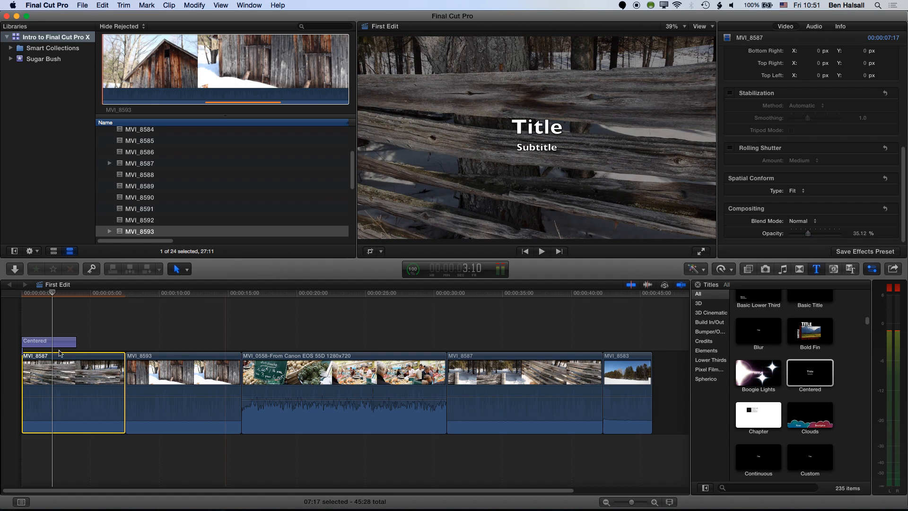
left_click_drag(809, 237, 806, 237)
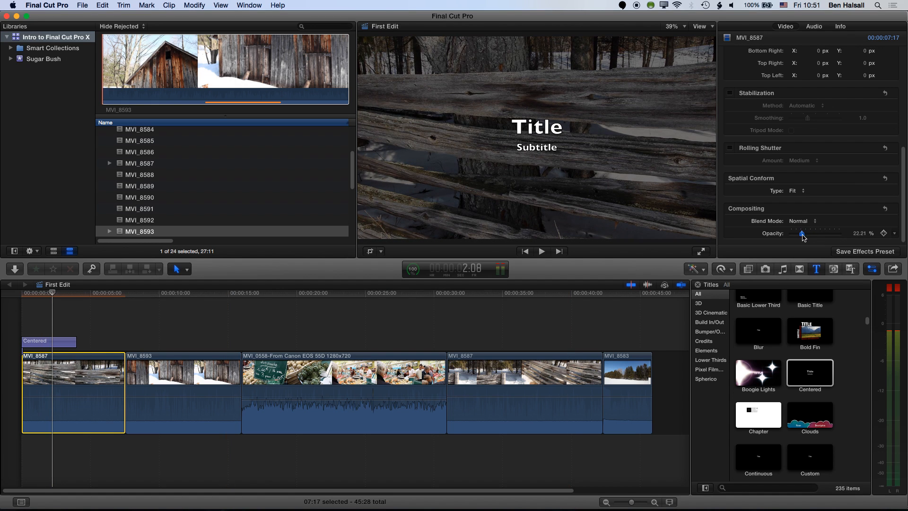
Step: Extend the Centered title to the end of the first MVI_8587 clip and change its main line to "Sugar Bush"
left_click_drag(76, 341, 120, 339)
left_click(68, 341)
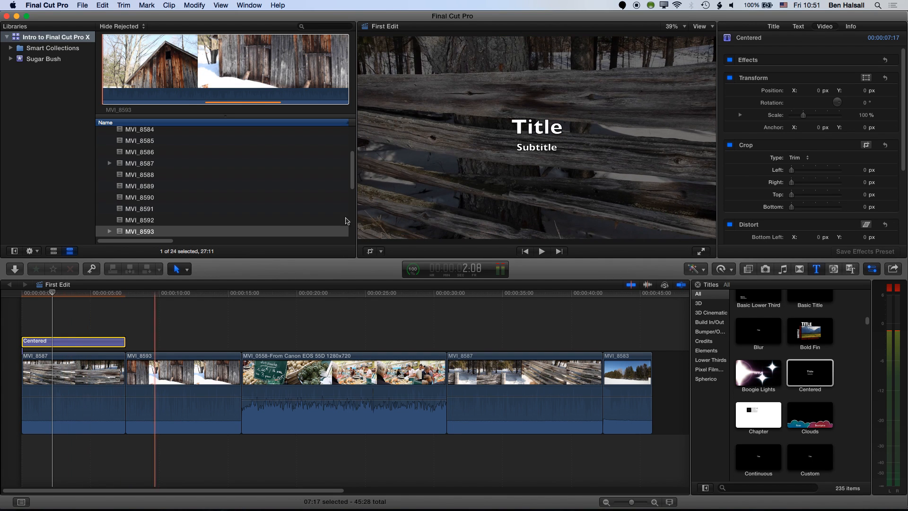
left_click(540, 134)
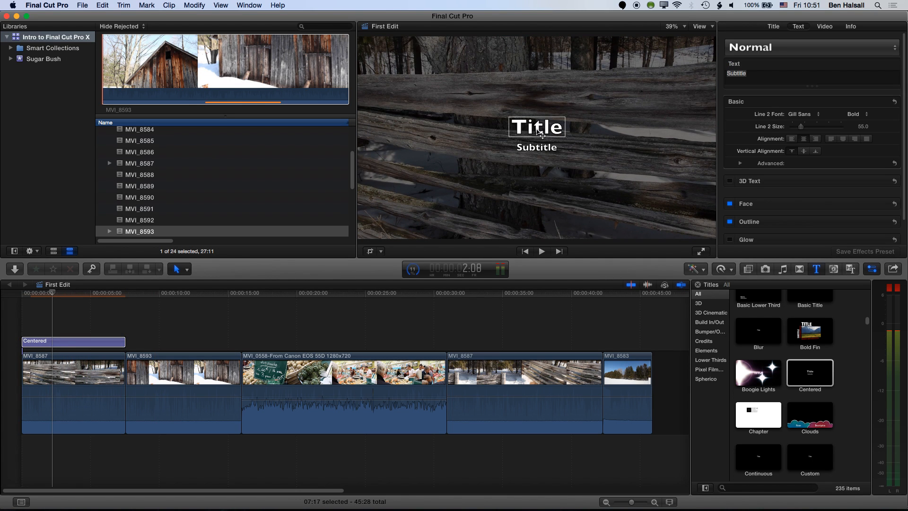
double_click(539, 133)
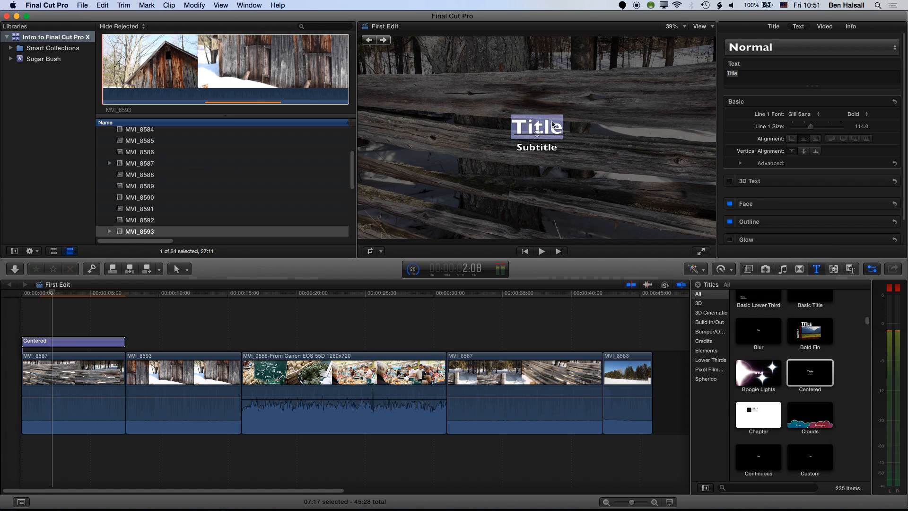
type("Sugar Bush")
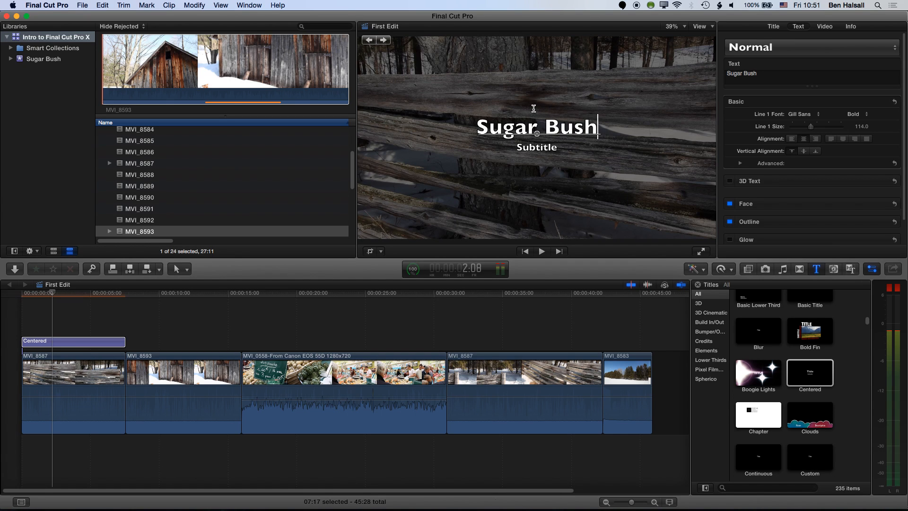
Step: Replace the title's subtitle text with "Winter 2013, Québec" and finish text editing
left_click(520, 146)
double_click(520, 147)
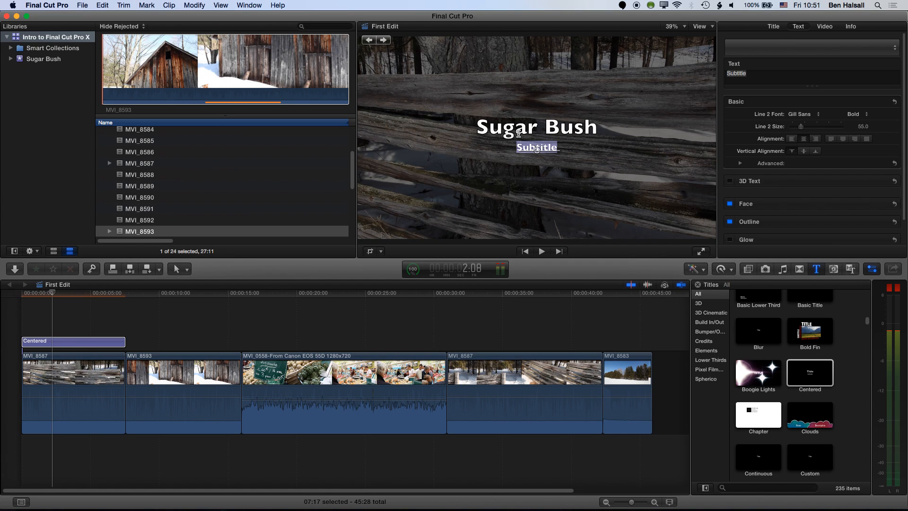
type("Winter 2013, Québec")
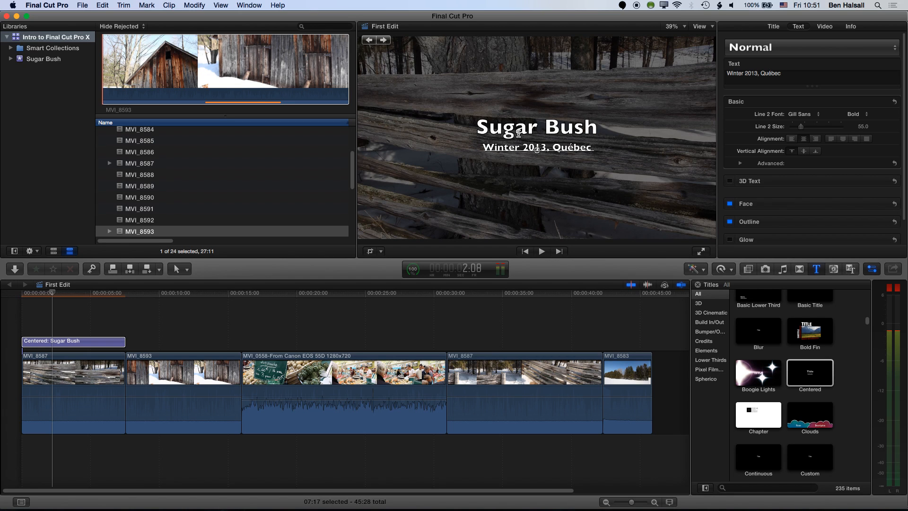
left_click(87, 326)
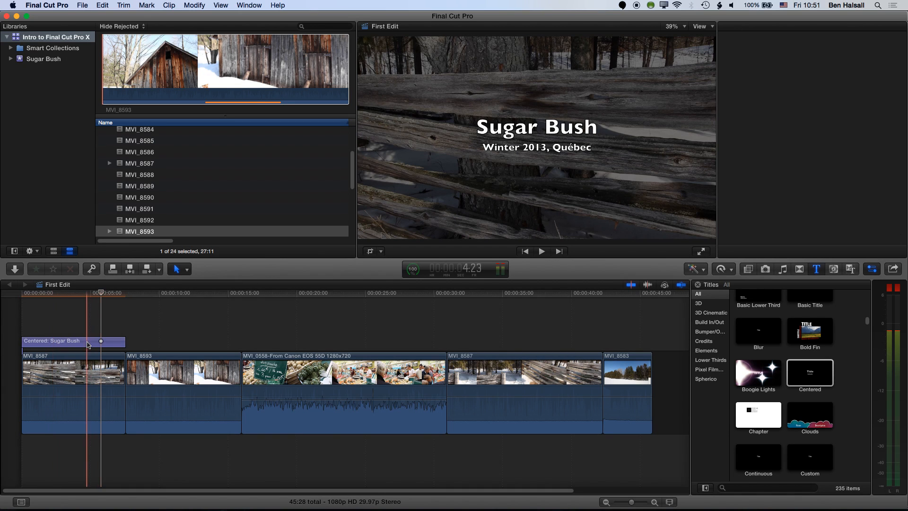
Step: Apply the Carved Wood 3D style to the Sugar Bush title's text
left_click(74, 342)
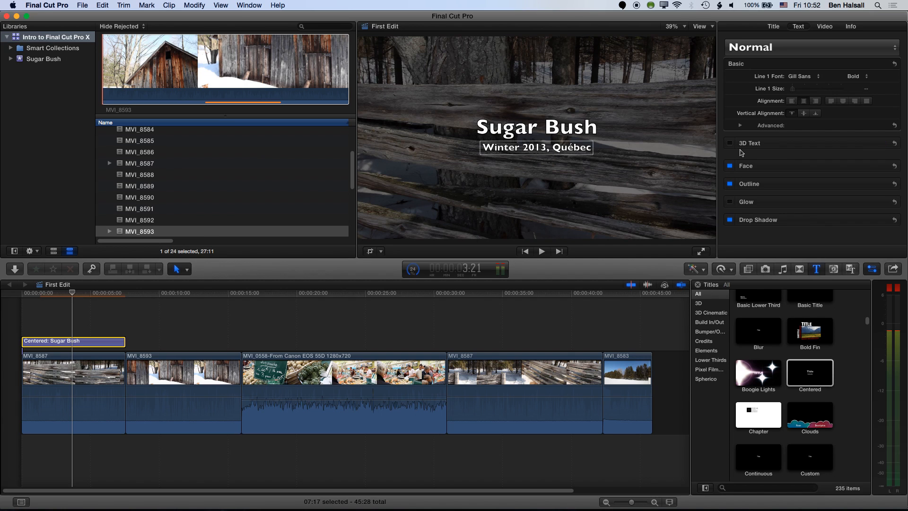
left_click(770, 53)
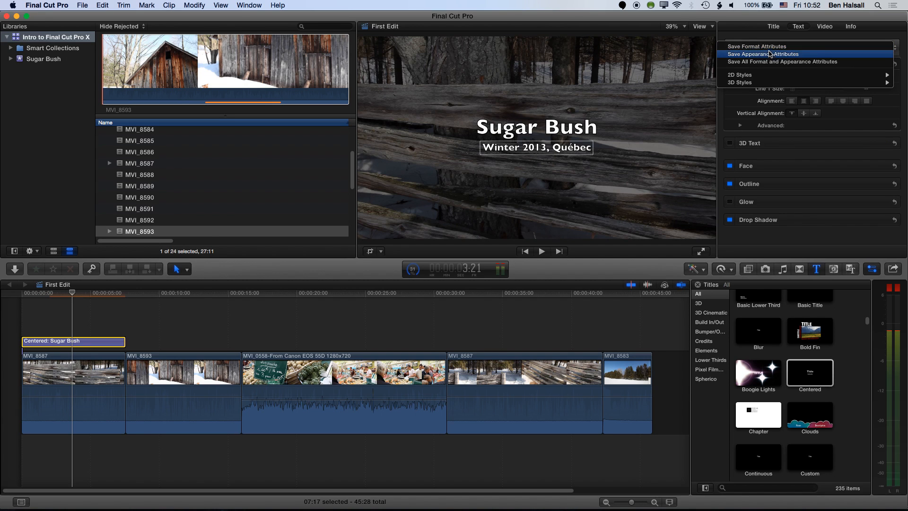
mouse_move(753, 77)
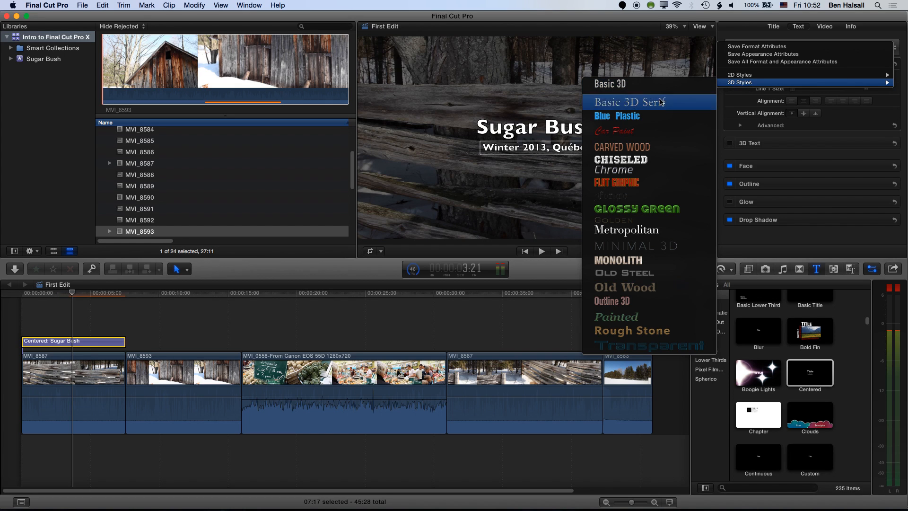
left_click(630, 150)
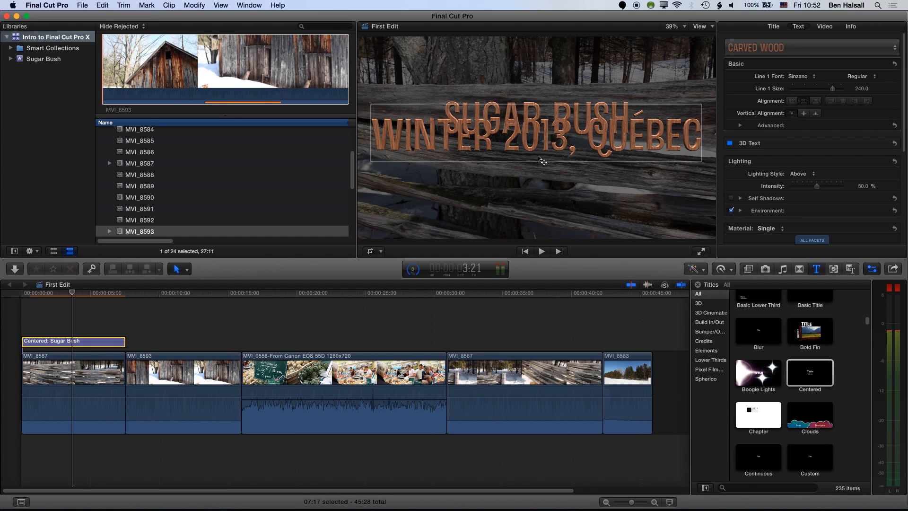
Step: Undo the Carved Wood style on the title, then look over the 2D text styles and the Face settings
key("super+z")
left_click(768, 47)
mouse_move(751, 77)
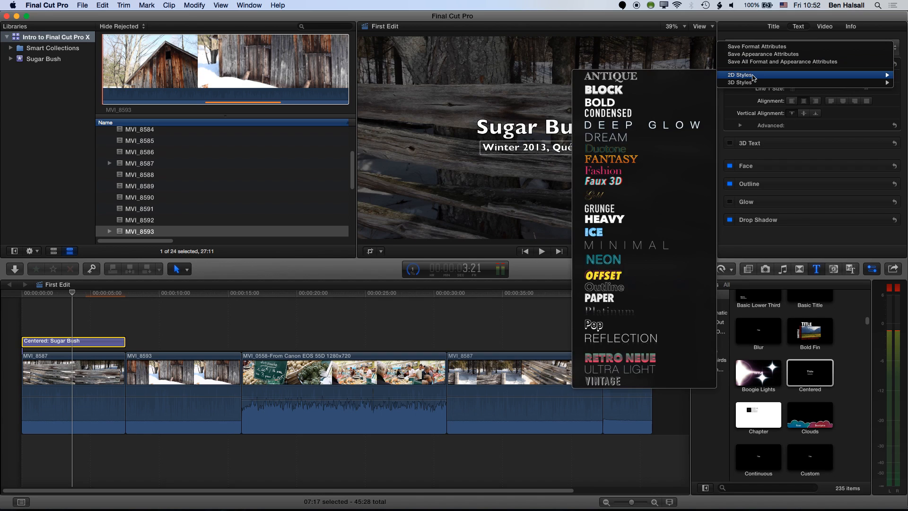
left_click(744, 31)
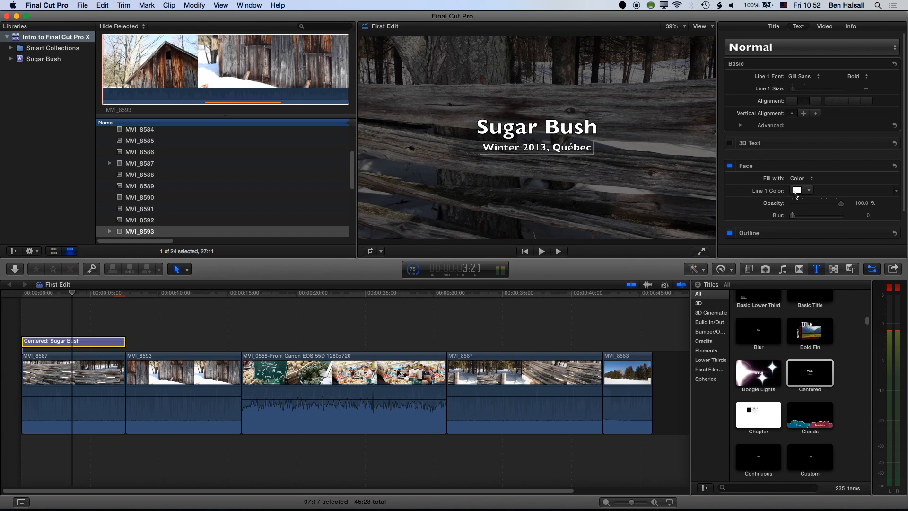
left_click(881, 167)
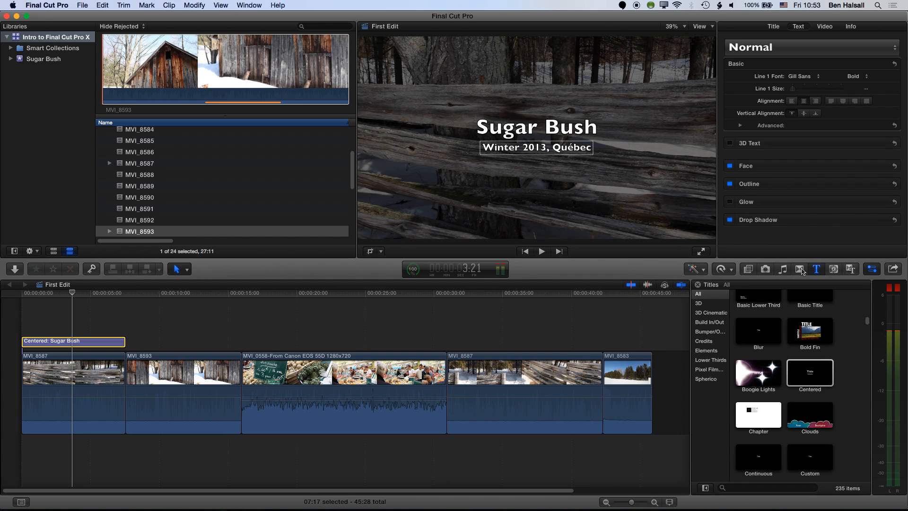
Step: Add a Cross Dissolve transition between the MVI_8593 and MVI_0558 clips, overlapping the media to create it
left_click(801, 269)
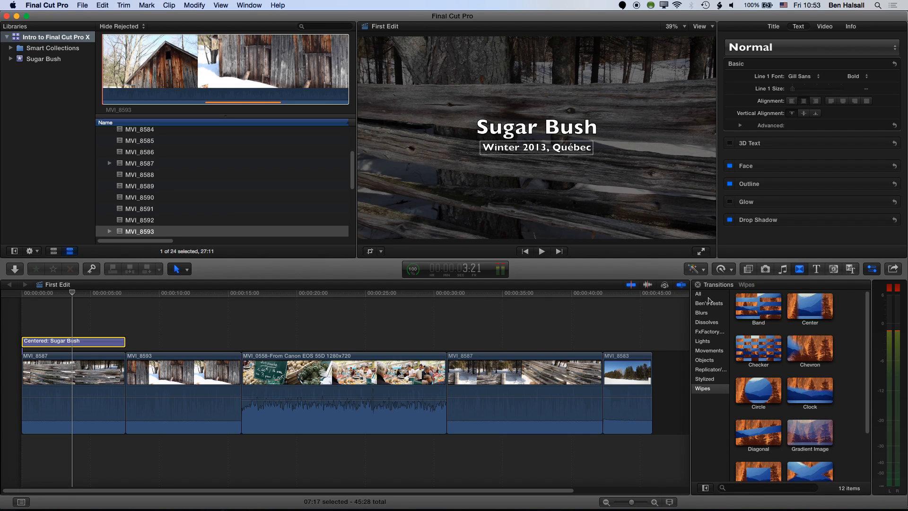
left_click(699, 295)
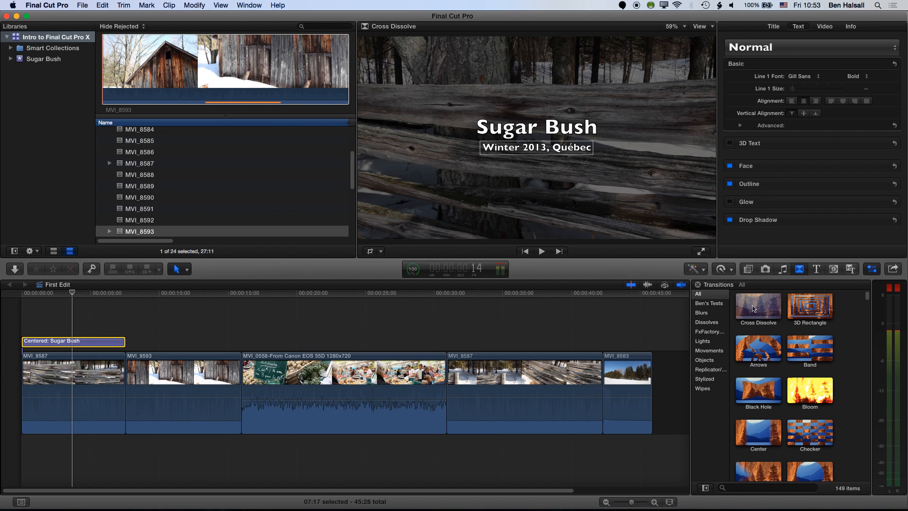
left_click(758, 310)
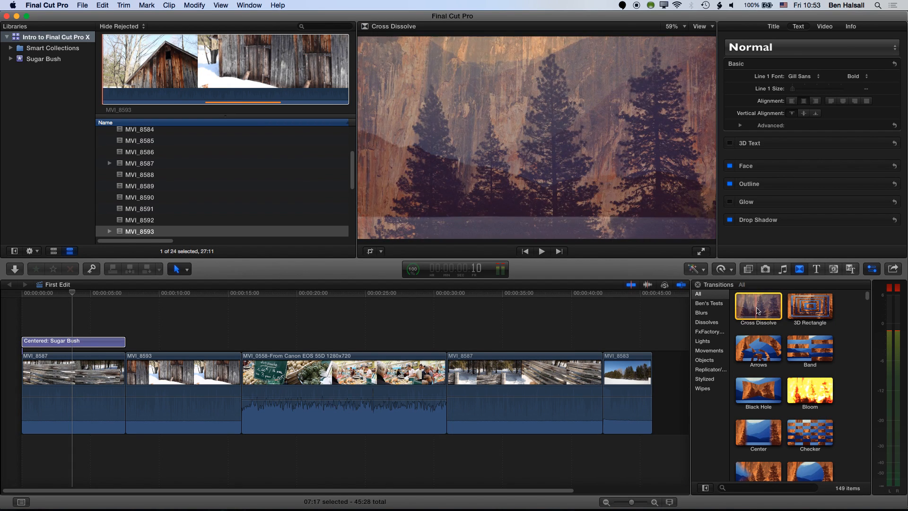
left_click_drag(758, 310, 239, 376)
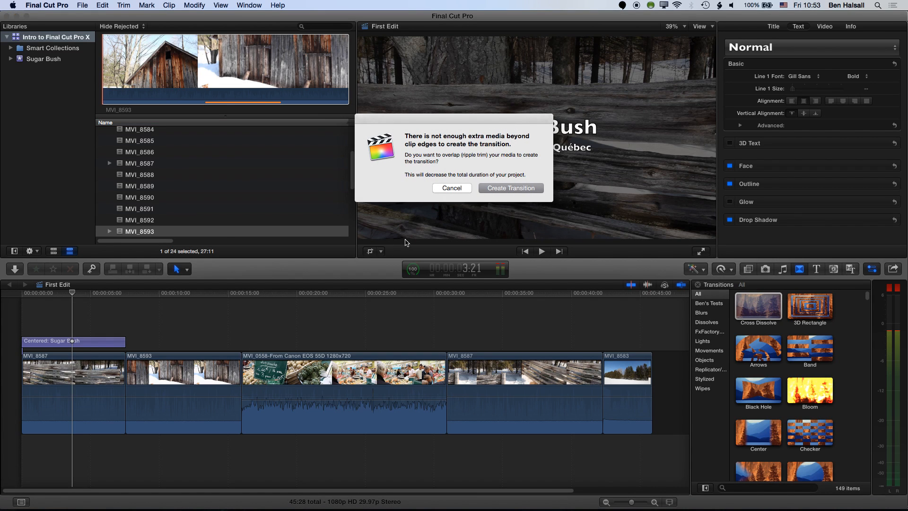
left_click(490, 188)
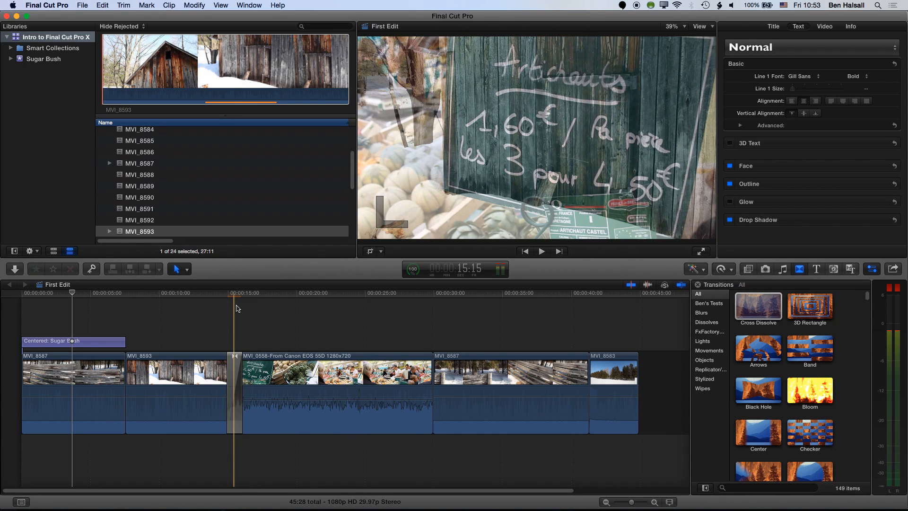
key("super+z")
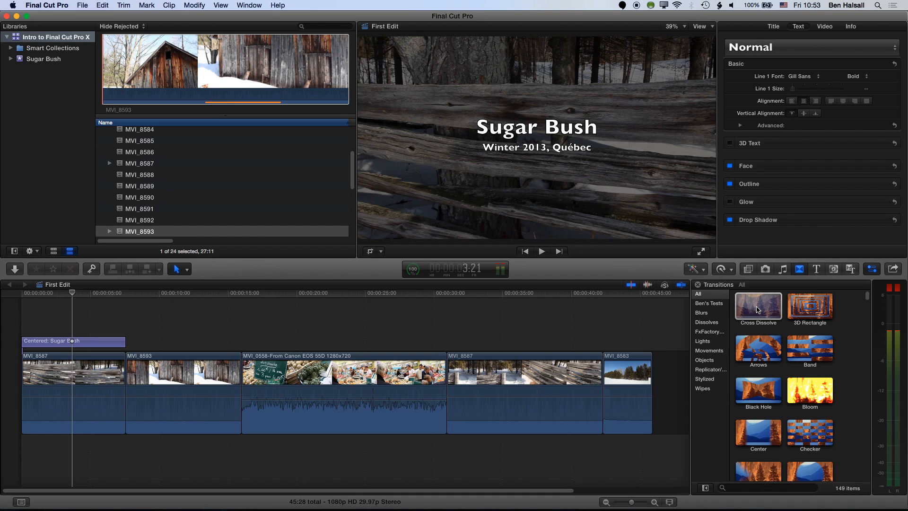
left_click_drag(757, 309, 232, 379)
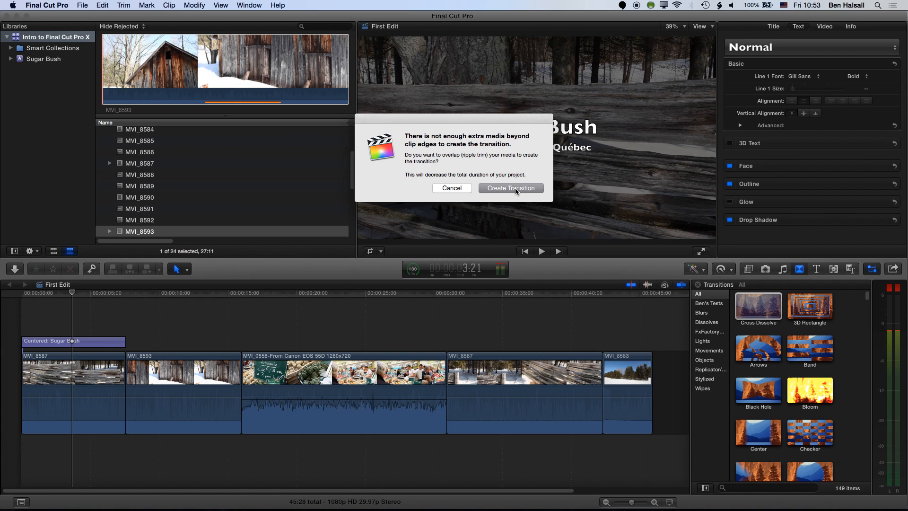
left_click(515, 188)
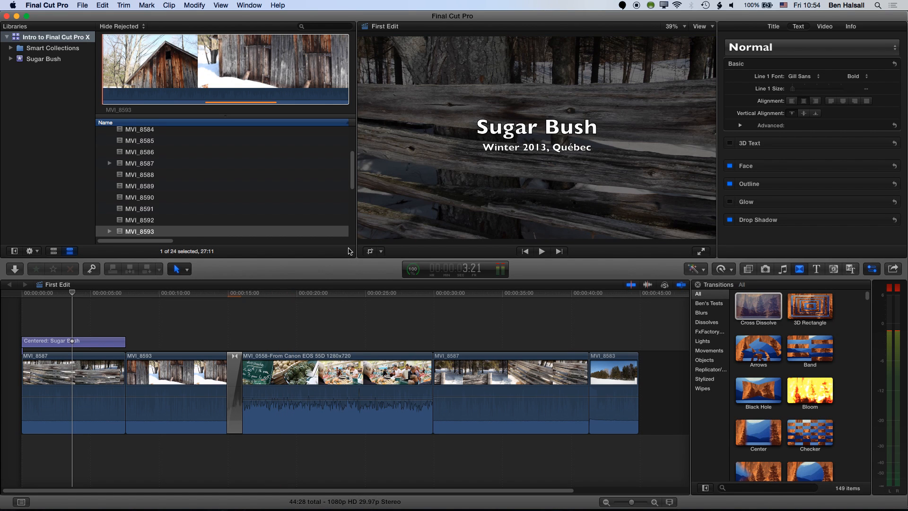
Step: Trim the clips around the cut between MVI_0558 and the second MVI_8587, and add a one-second Cross Dissolve there
left_click(429, 371)
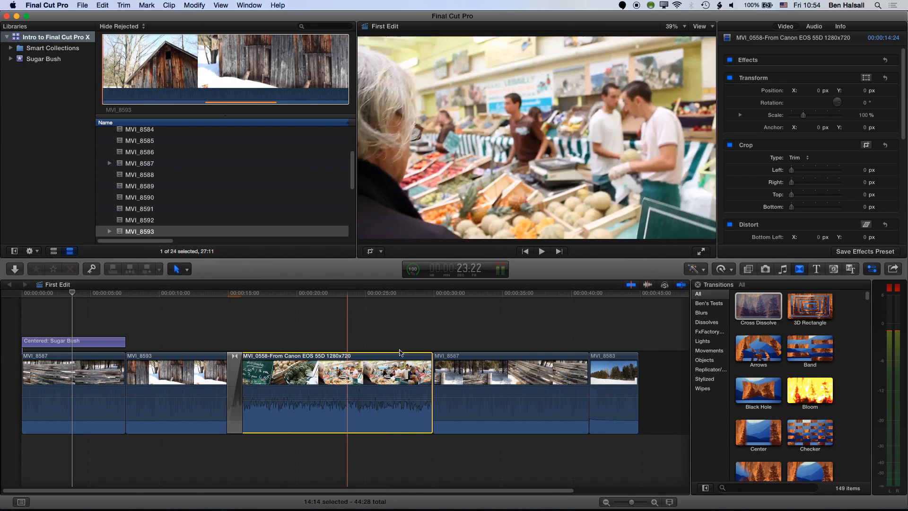
left_click_drag(432, 367, 411, 365)
key("super+t")
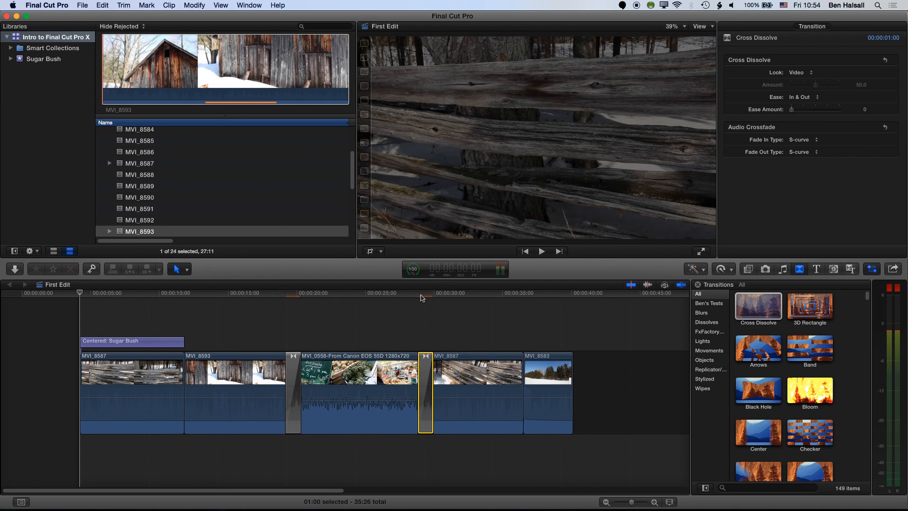
Step: Play back the Cross Dissolve between MVI_0558 and the second MVI_8587 clip
left_click(416, 296)
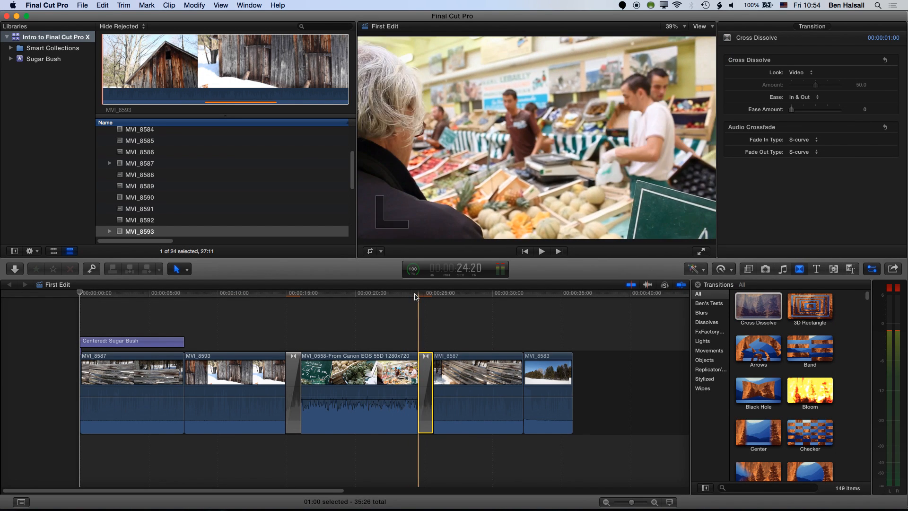
key("space")
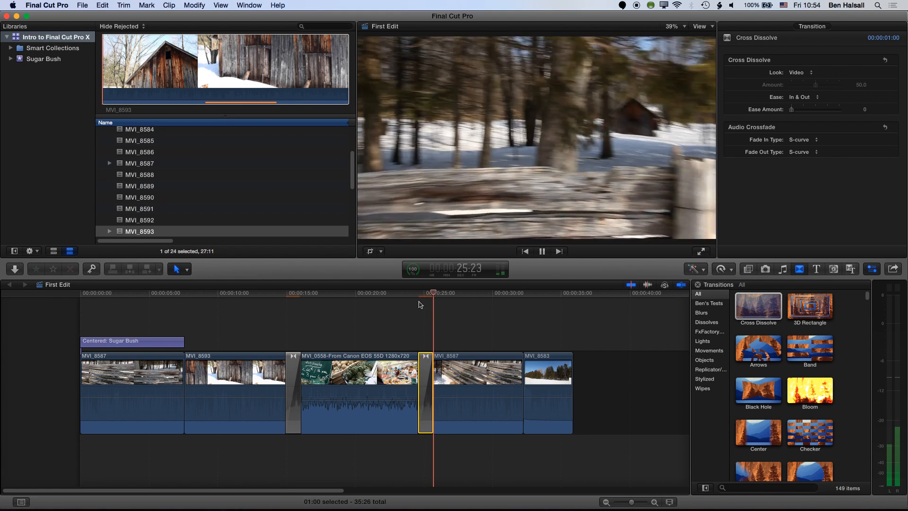
left_click(418, 298)
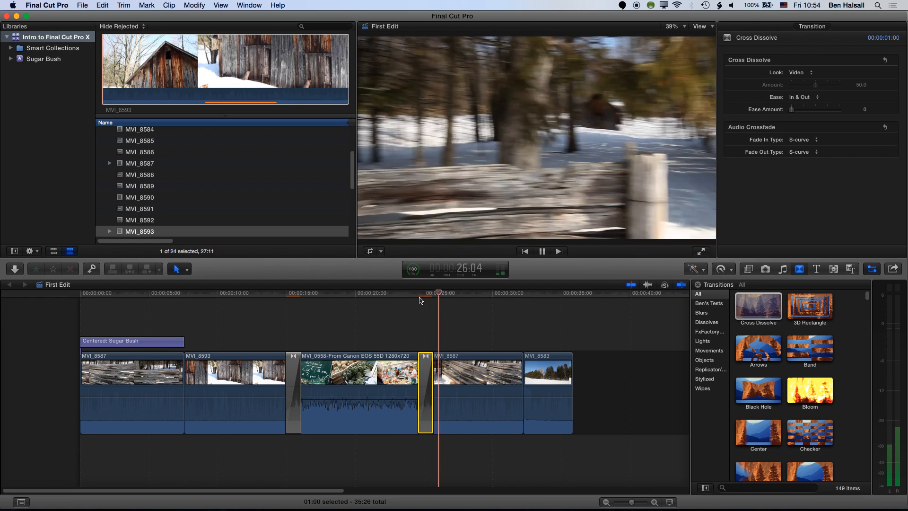
key("space")
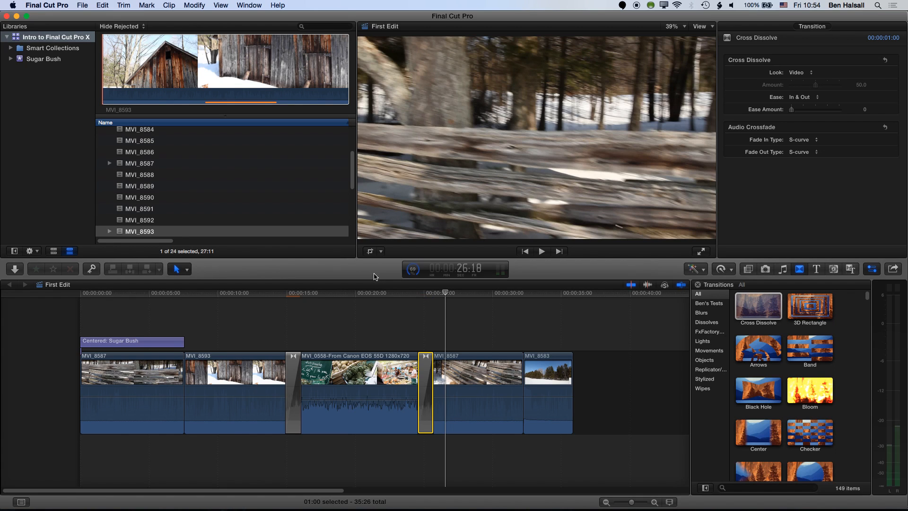
left_click_drag(428, 293, 410, 296)
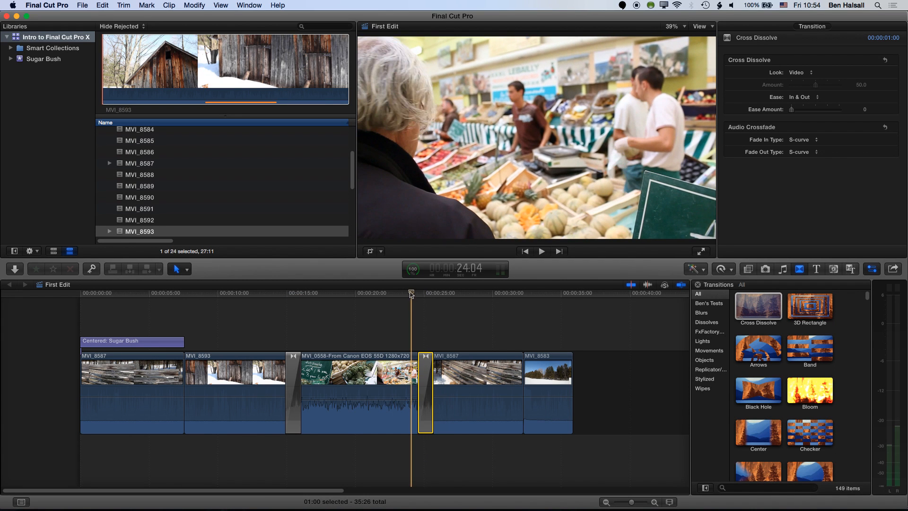
key("space")
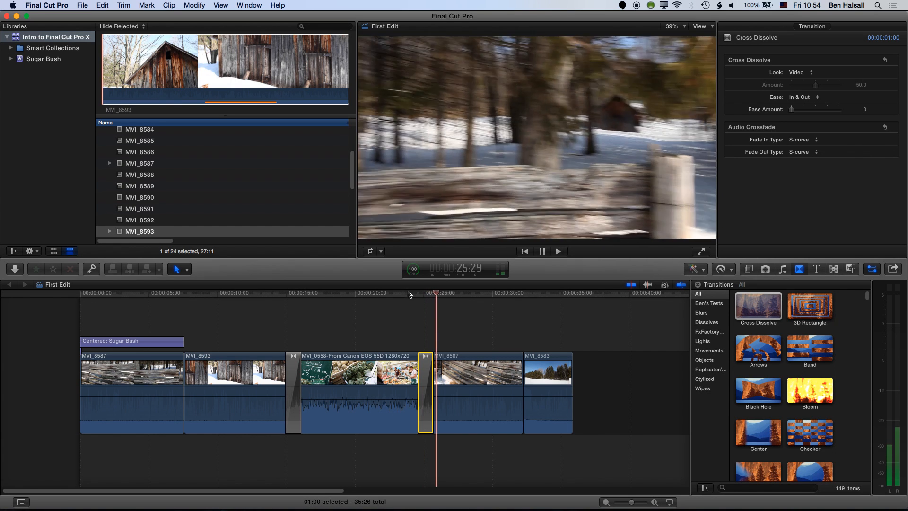
Step: Lengthen the Cross Dissolve between MVI_0558 and the second MVI_8587 to 5:05 and open its duration for editing
left_click_drag(433, 365, 475, 365)
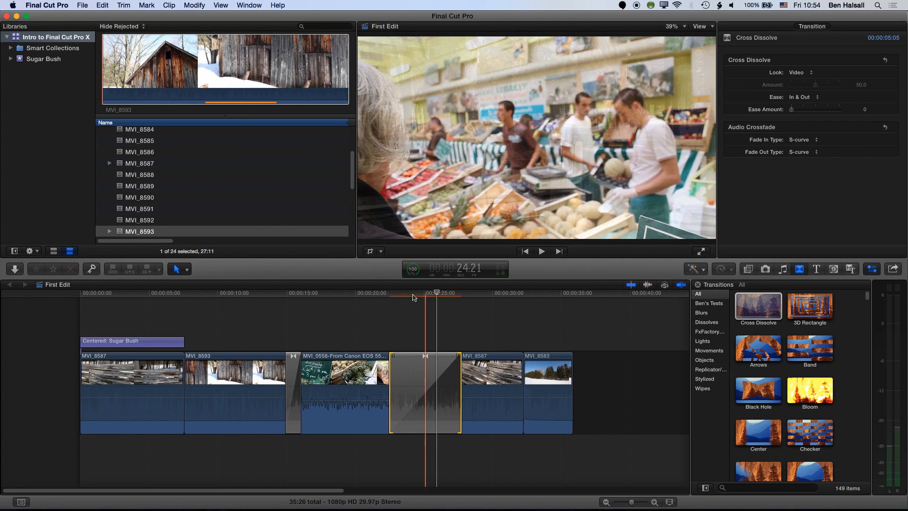
left_click(423, 385)
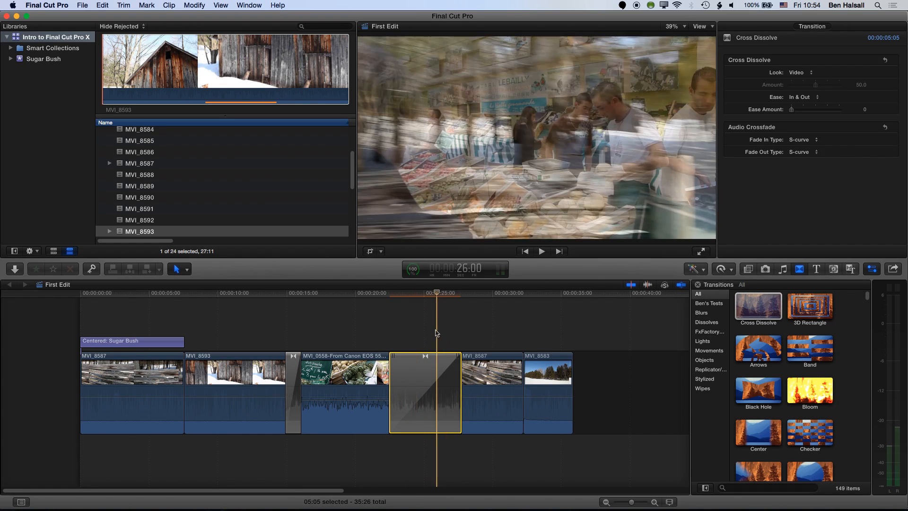
right_click(423, 383)
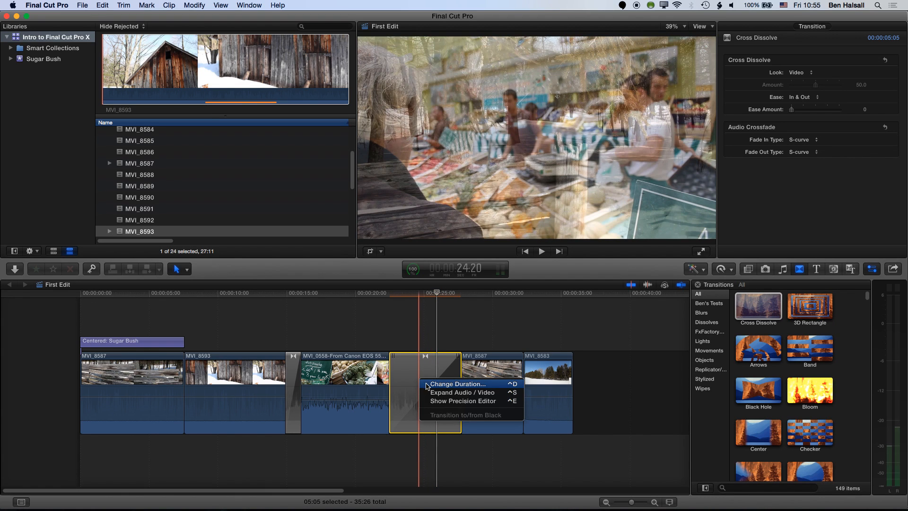
left_click(428, 384)
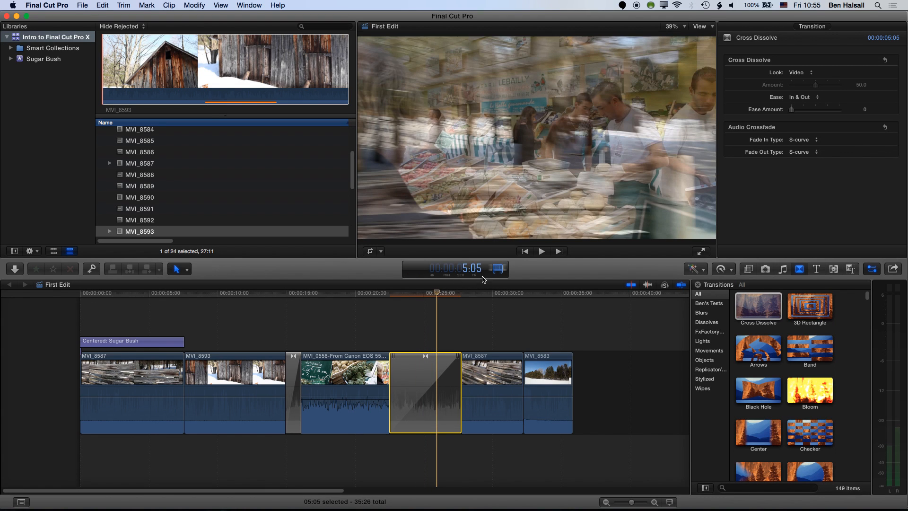
Step: Play back the lengthened Cross Dissolve from just before its start
left_click(375, 296)
key("space")
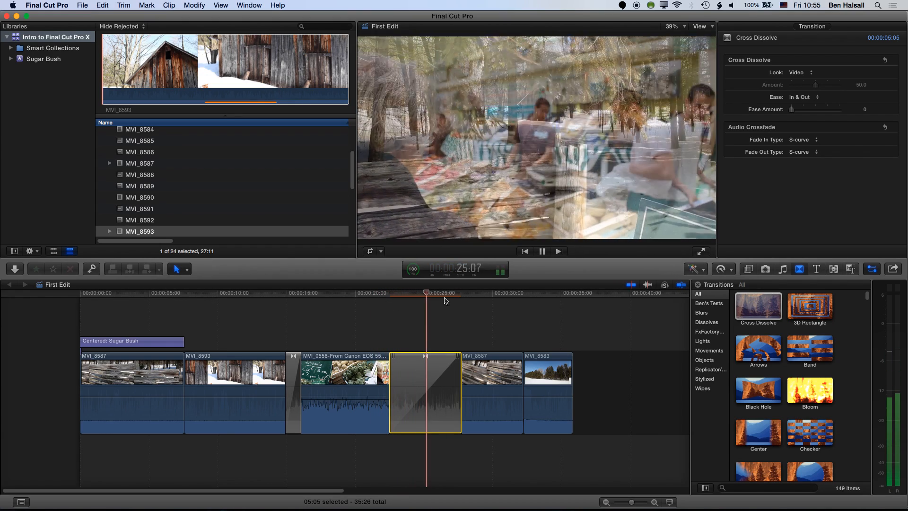
key("space")
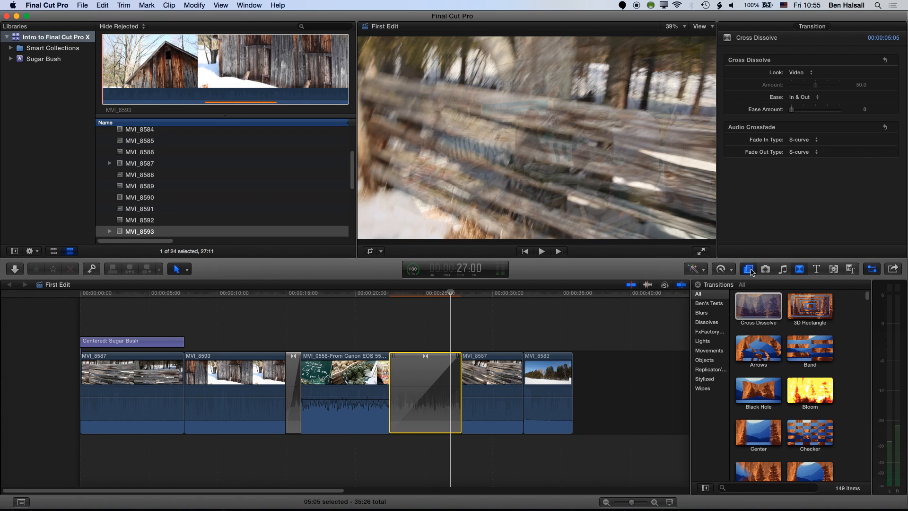
Step: Apply the Colorize video effect from the Color category to the MVI_8593 clip and move the playhead to 10:24 within it
left_click(750, 271)
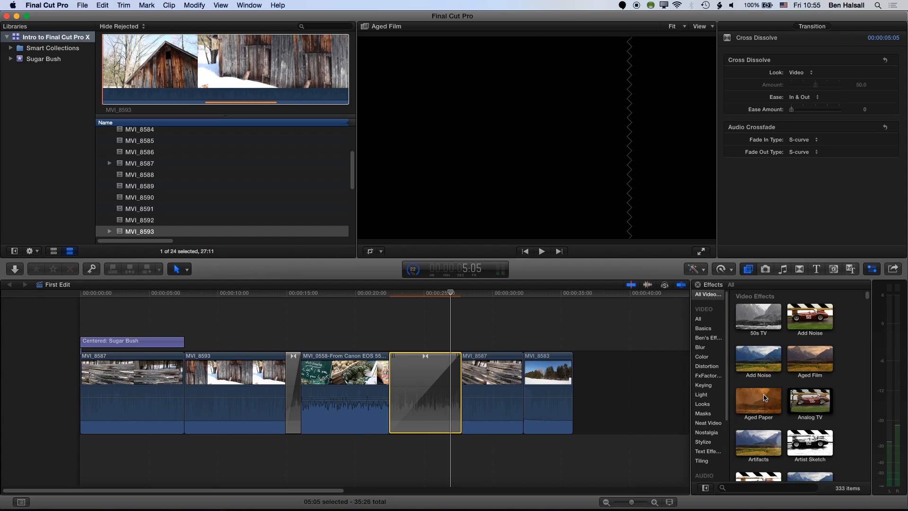
left_click(708, 332)
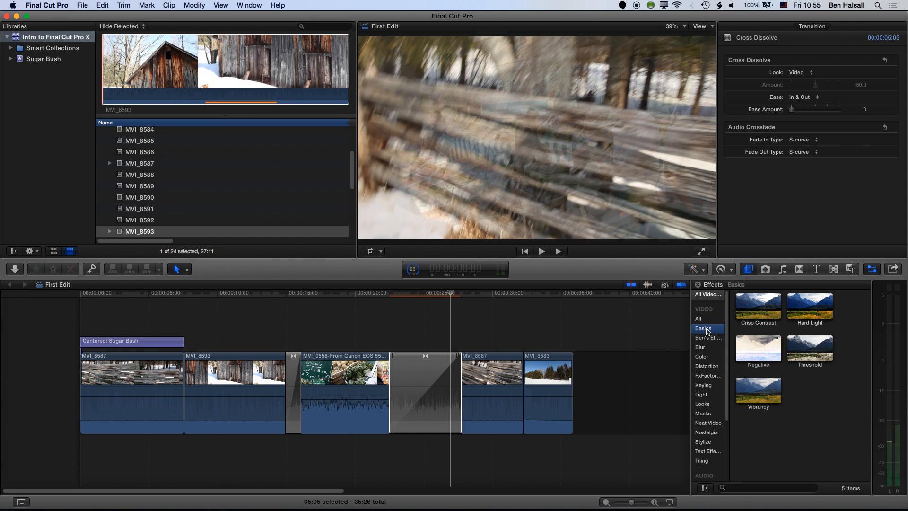
left_click(705, 357)
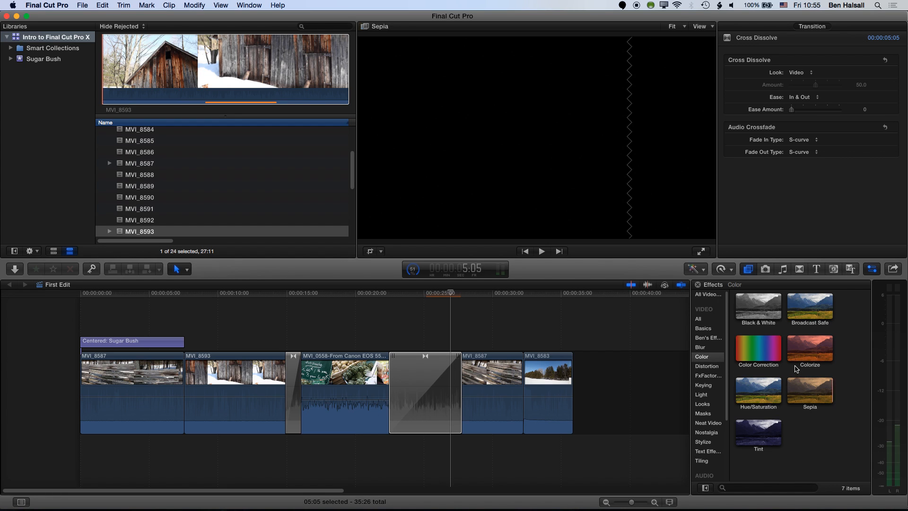
left_click_drag(808, 354, 237, 390)
left_click(228, 294)
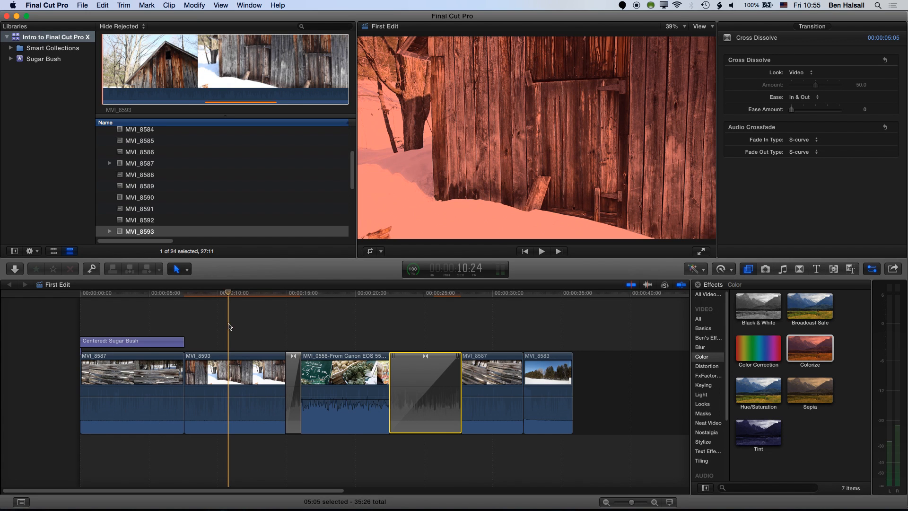
Step: Set the MVI_8593 Colorize effect's Remap Black color to magenta FF00EC and its Remap White color to pink DD81BF
left_click(217, 370)
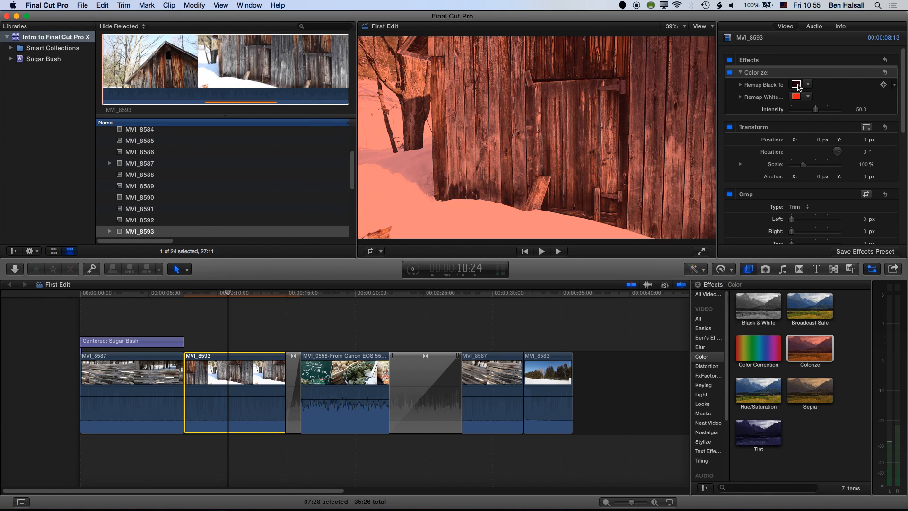
left_click(797, 85)
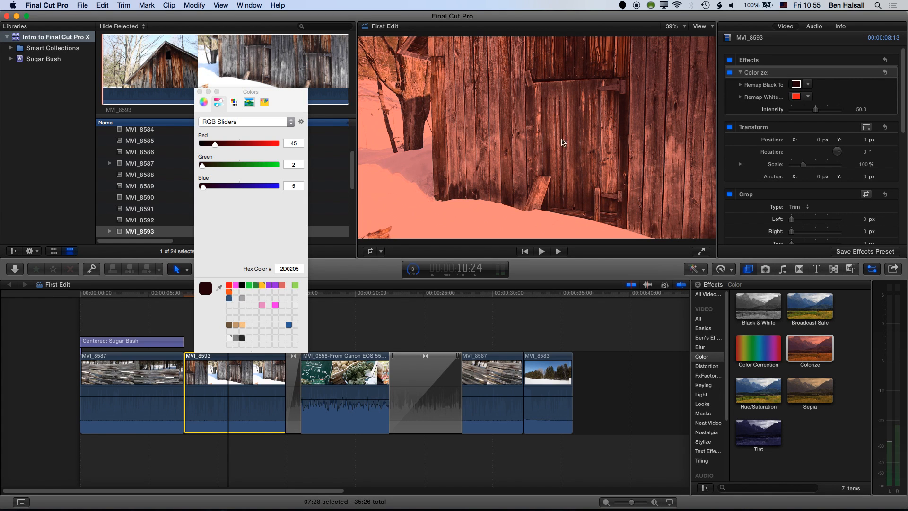
left_click(236, 285)
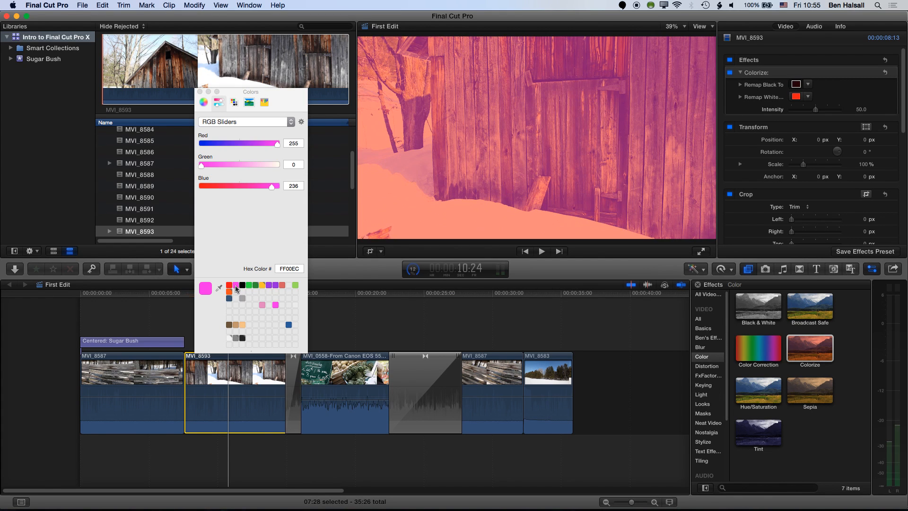
left_click(796, 97)
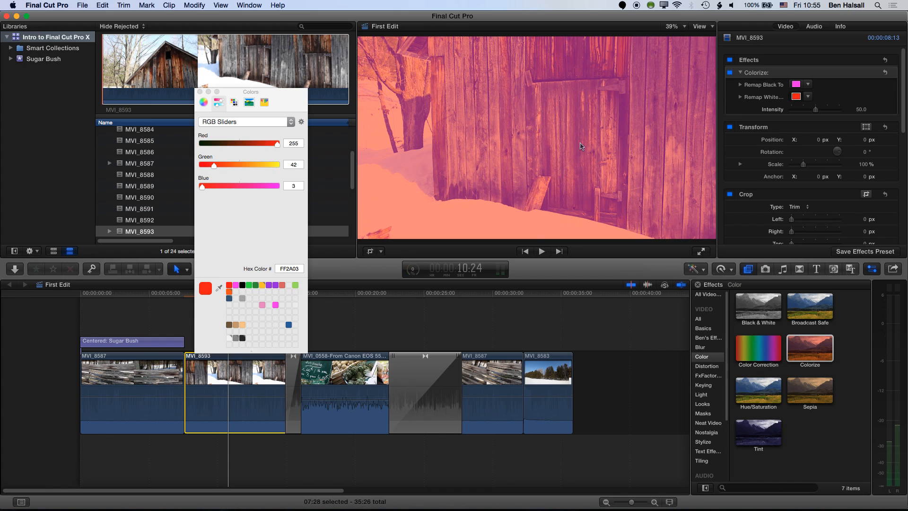
left_click(256, 286)
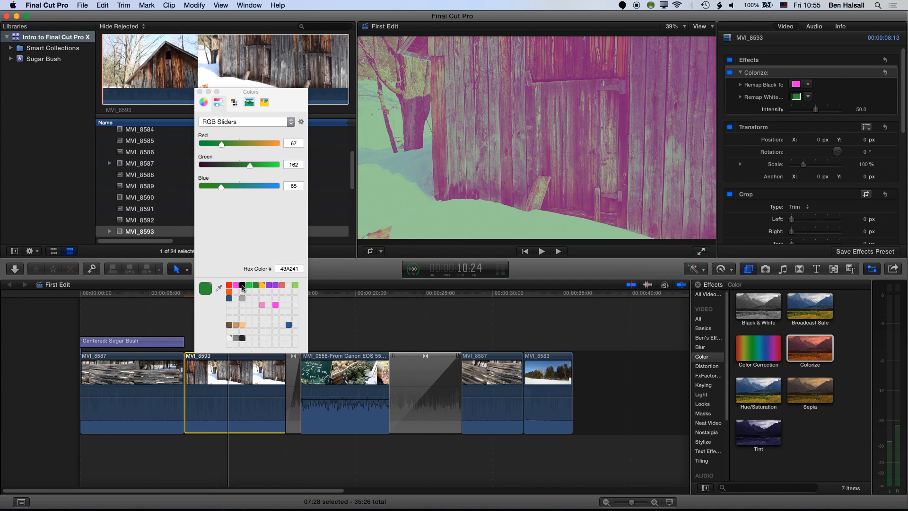
left_click(262, 305)
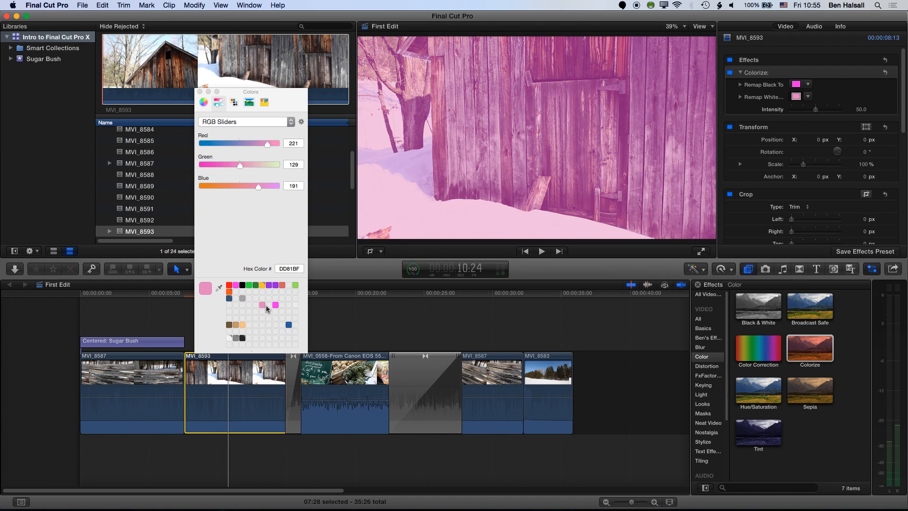
Step: Close the color picker and set the MVI_8593 Colorize effect's Intensity to 54.61
left_click(200, 91)
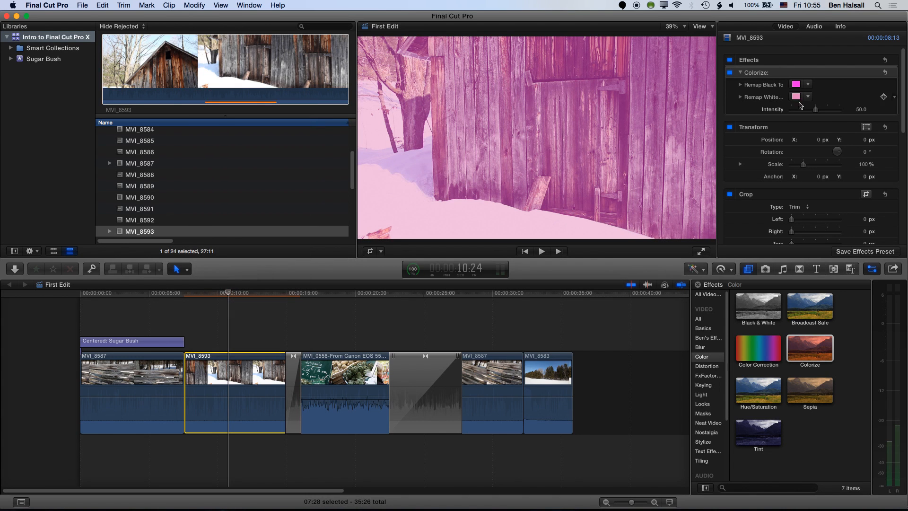
left_click_drag(818, 112, 837, 115)
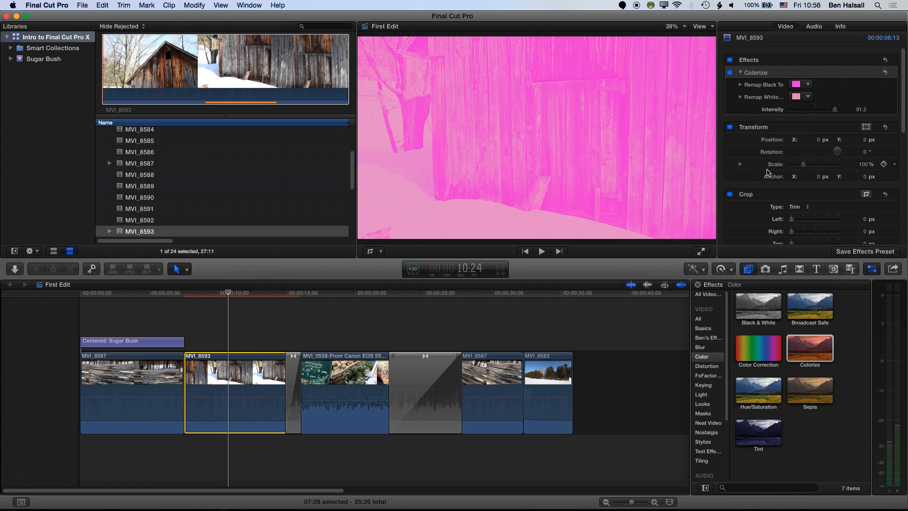
left_click_drag(832, 113, 817, 113)
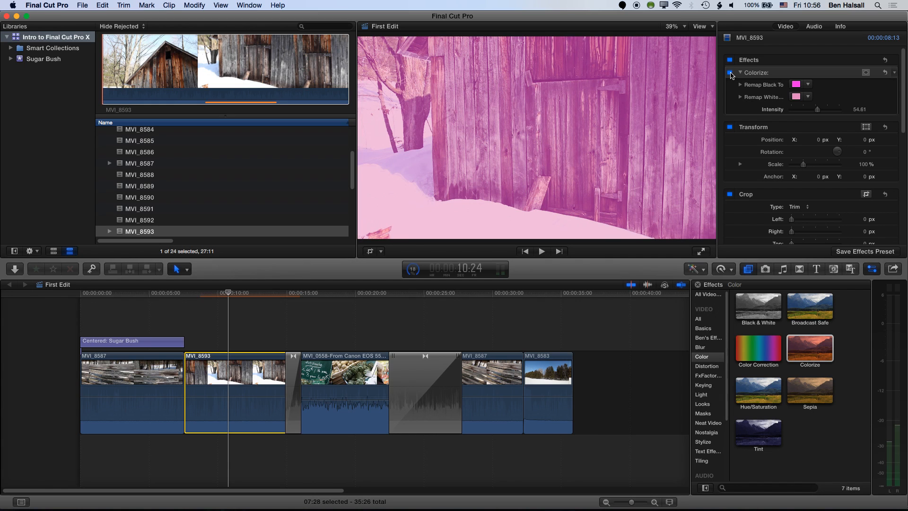
Step: Toggle the Colorize effect on MVI_8593 off and on, and delete it before undoing the deletion
left_click(730, 74)
left_click(731, 73)
left_click(792, 78)
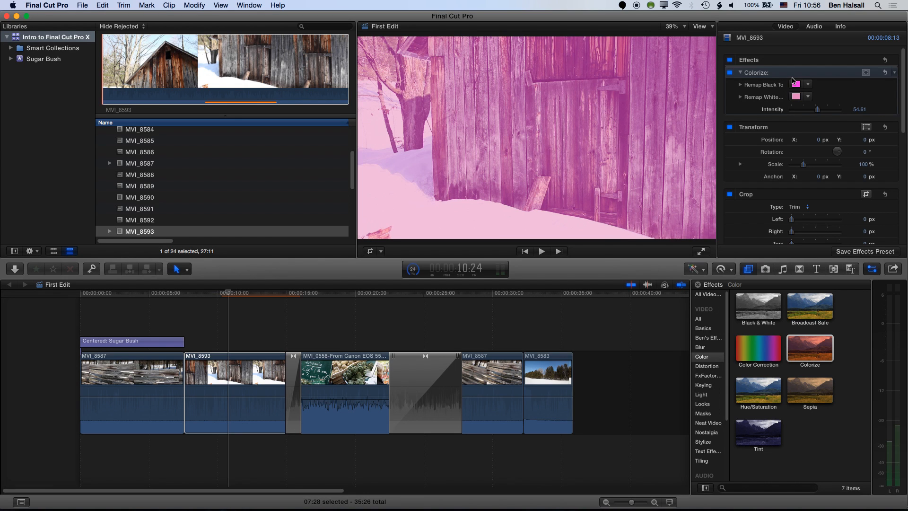
key("Delete")
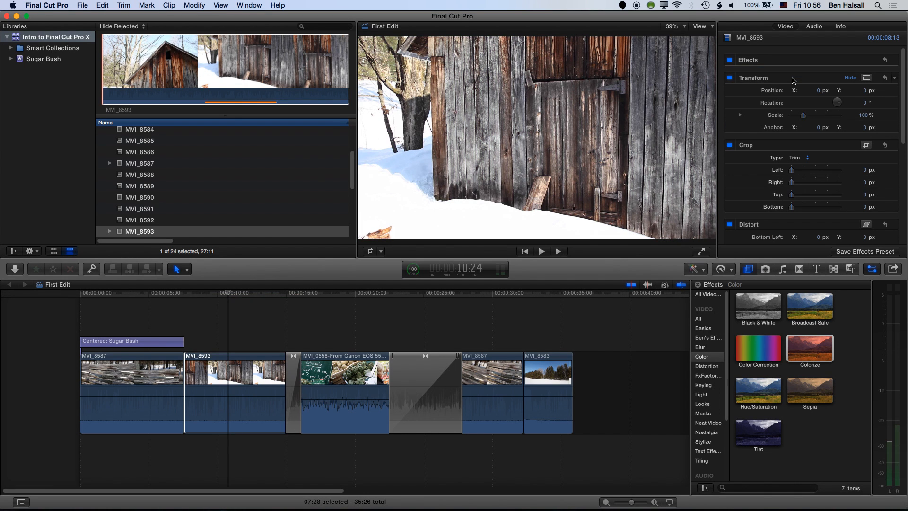
key("super+z")
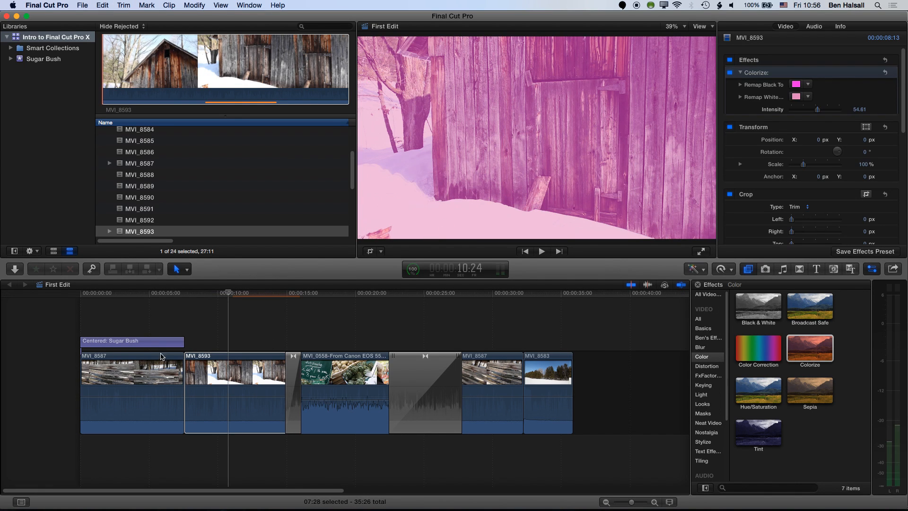
Step: Play the timeline backward and forward around the start of the Cross Dissolve between MVI_0558 and the second MVI_8587
left_click(197, 379)
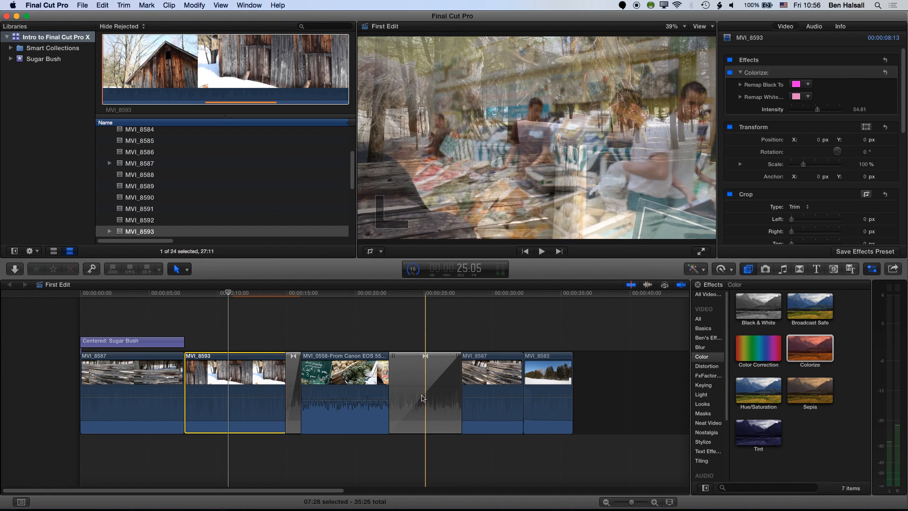
left_click(412, 293)
key("j")
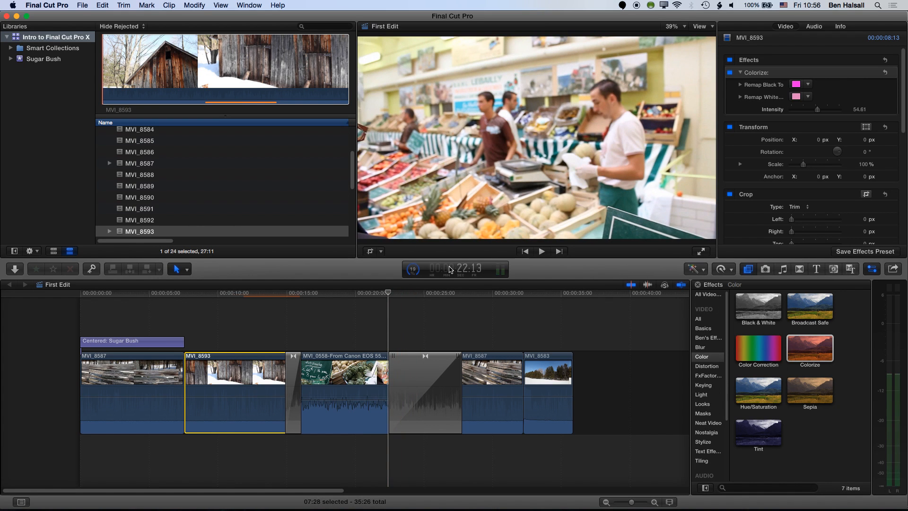
key("l")
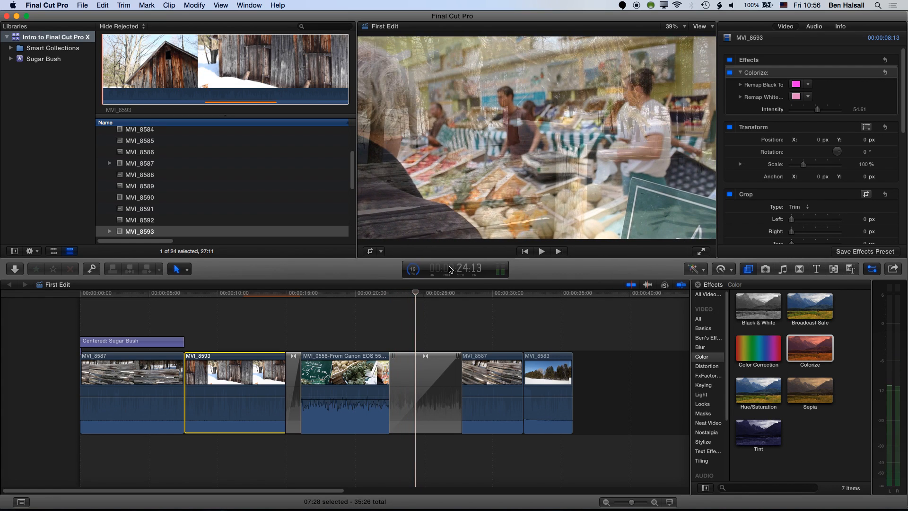
Step: Mark a timeline range from 24:13 to 29:08, try deleting it, undo the deletion and clear the range
key("i")
key("l")
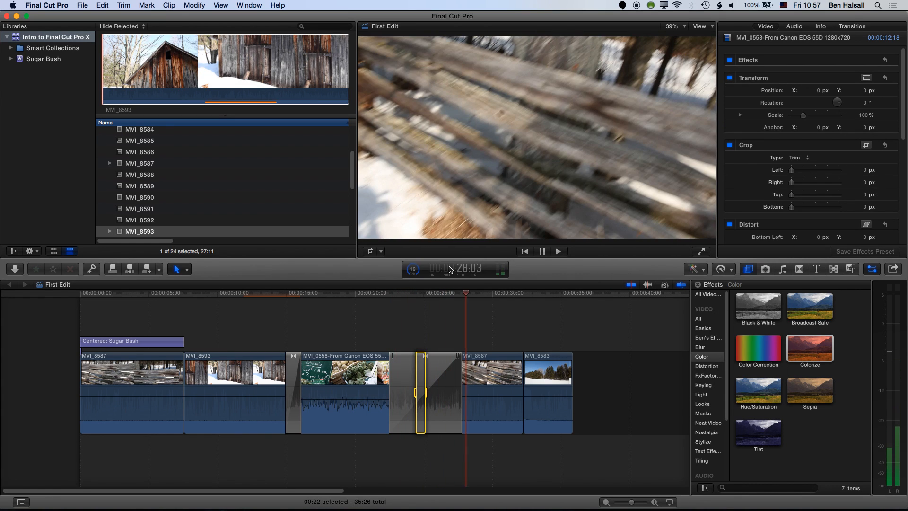
key("k")
key("o")
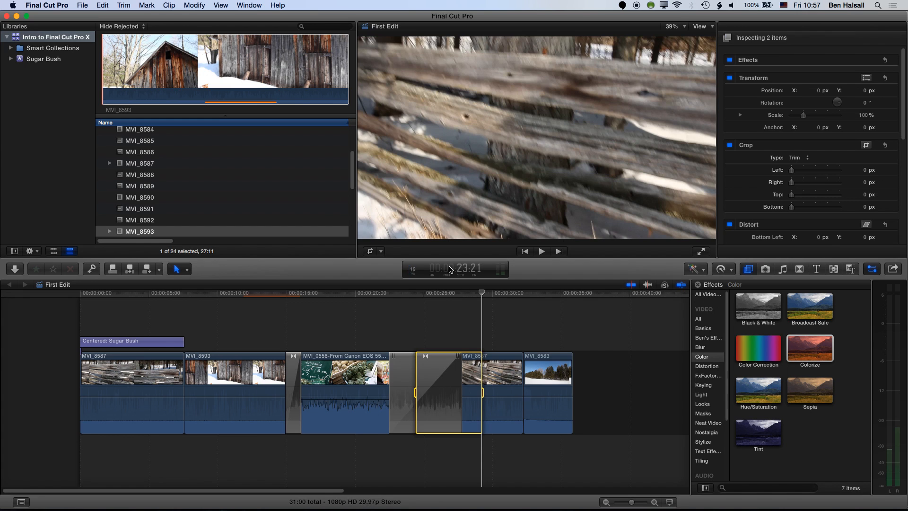
key("Delete")
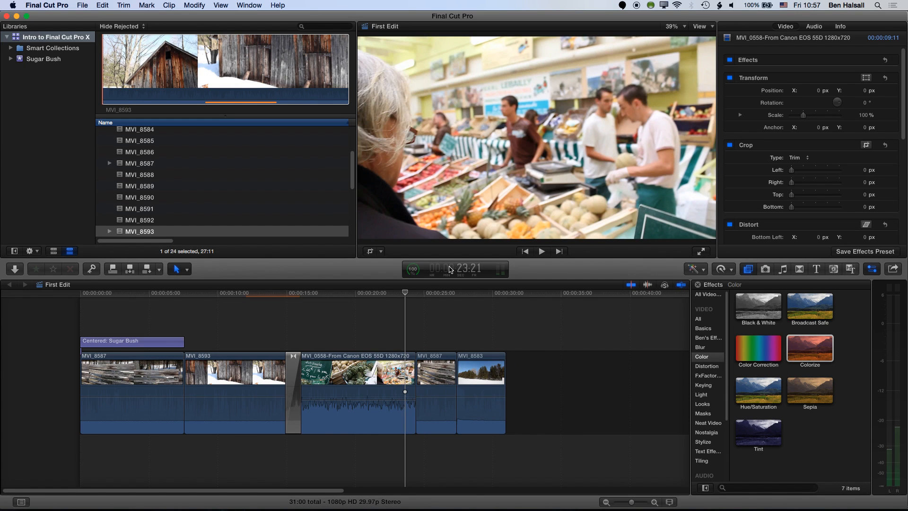
key("super+z")
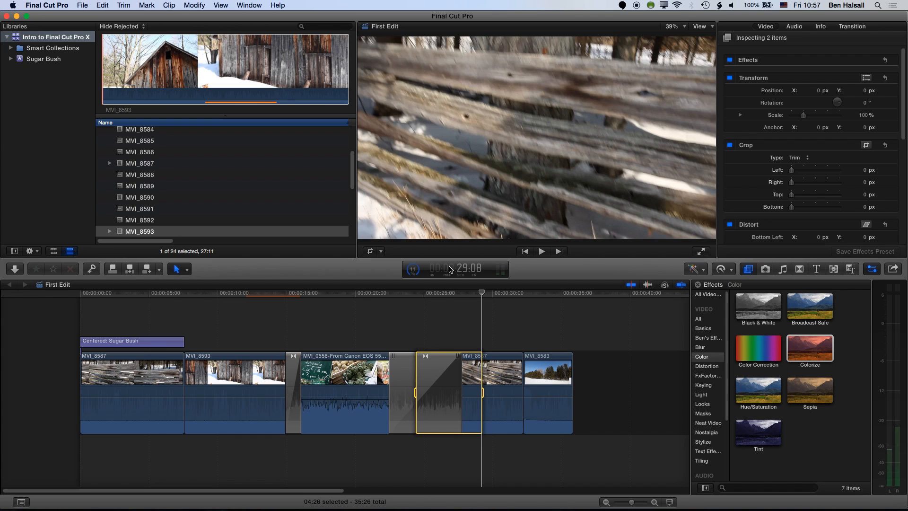
left_click(425, 314)
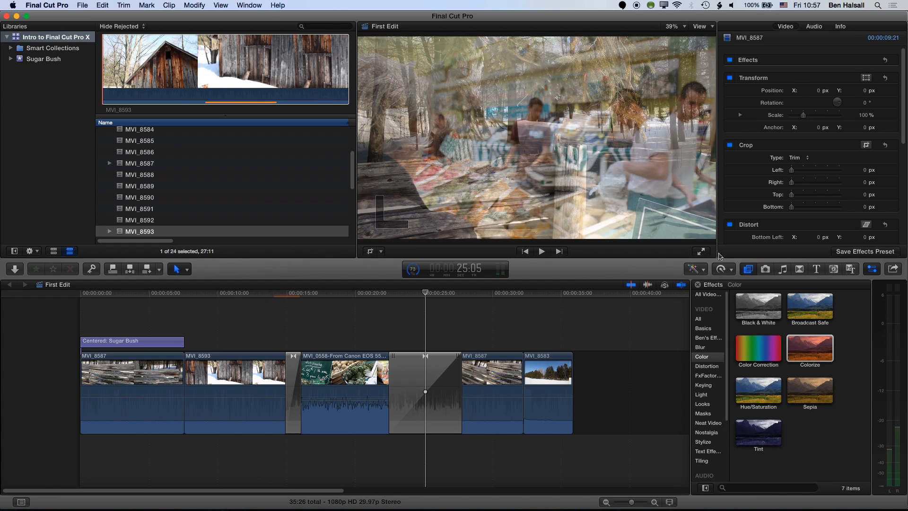
Step: Start sharing the project as a Master File and keep H.264 as the video codec in its settings
left_click(891, 270)
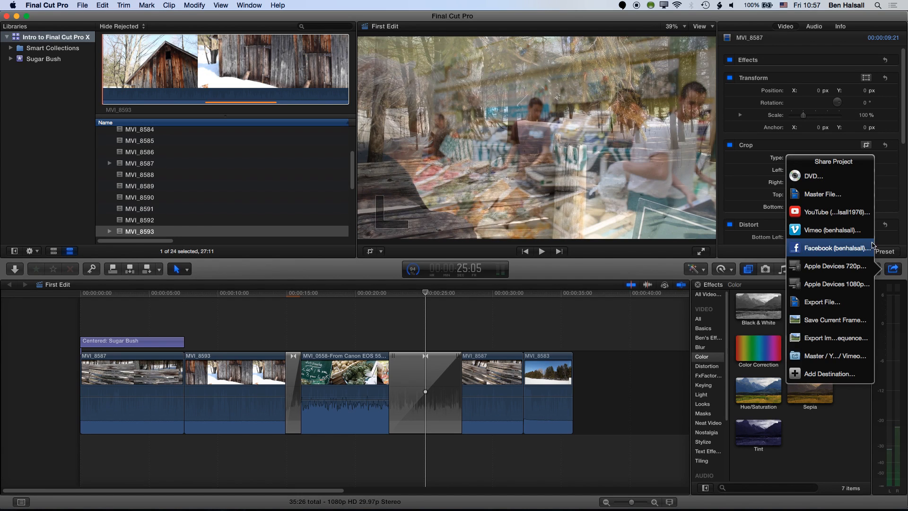
left_click(822, 197)
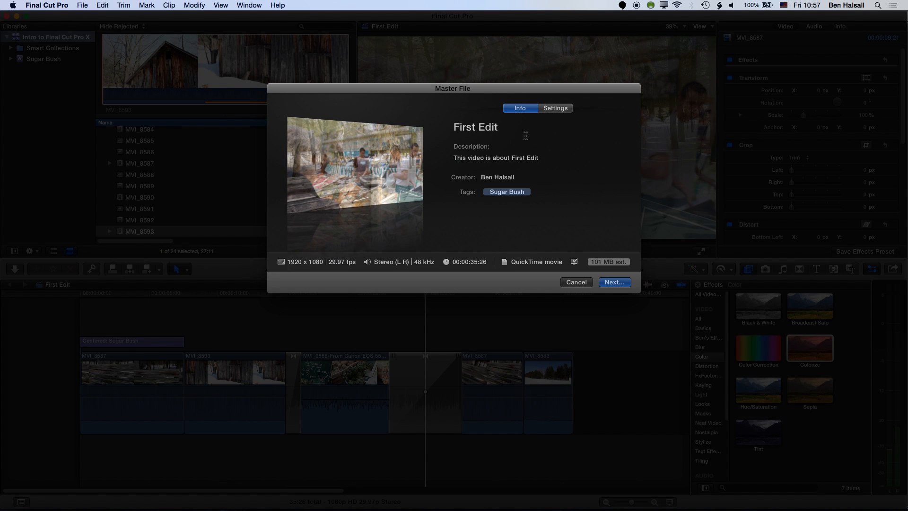
left_click(557, 110)
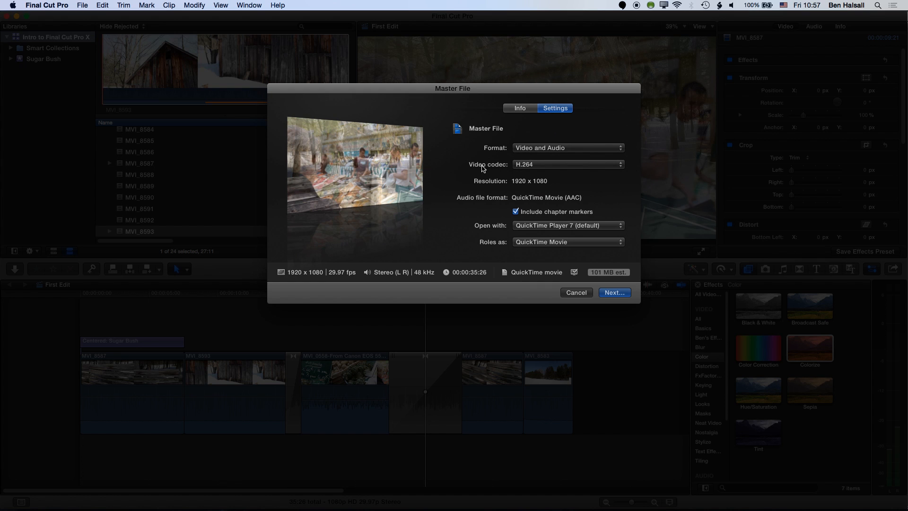
left_click(528, 165)
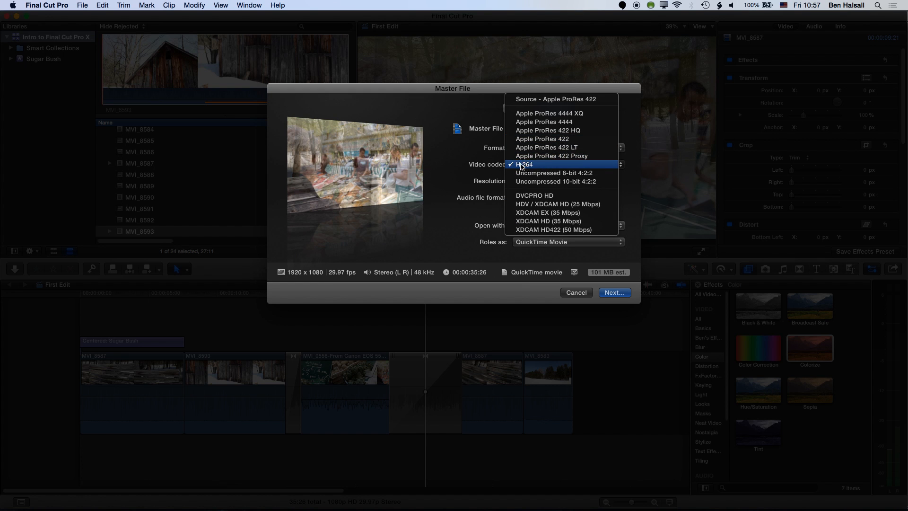
left_click(495, 171)
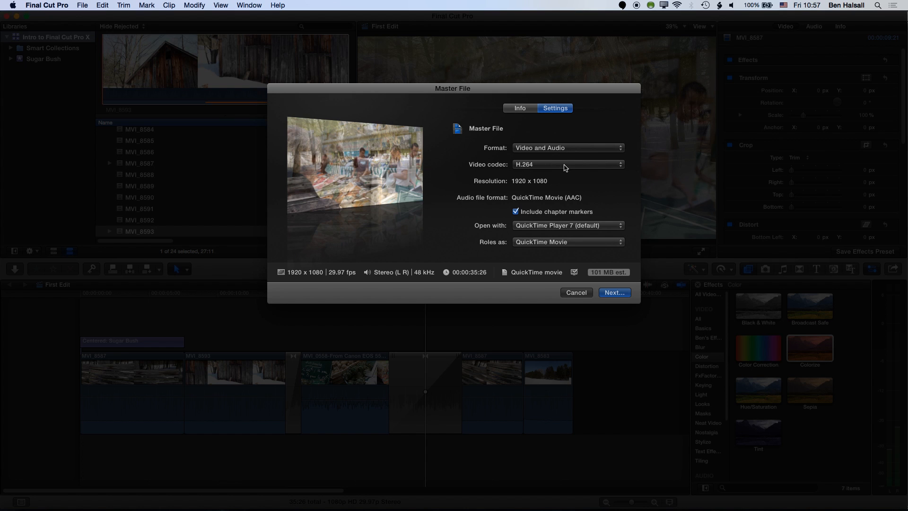
Step: Export the master file to the Desktop under the name First Edit Export 1080p
left_click(611, 292)
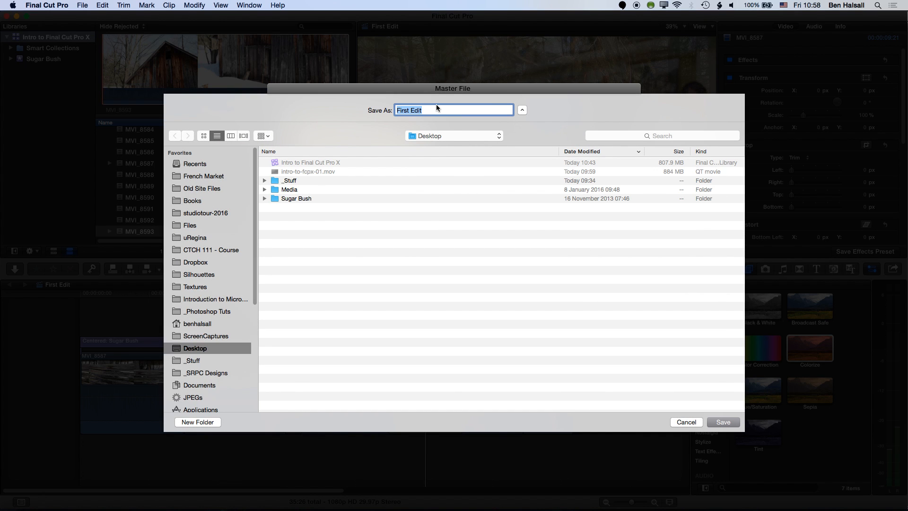
key("Right")
type("Export 1080p")
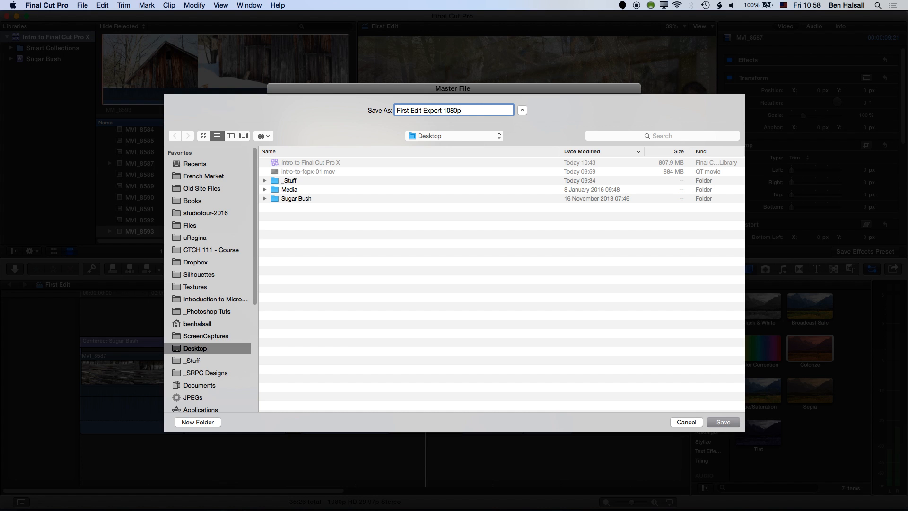
left_click(723, 422)
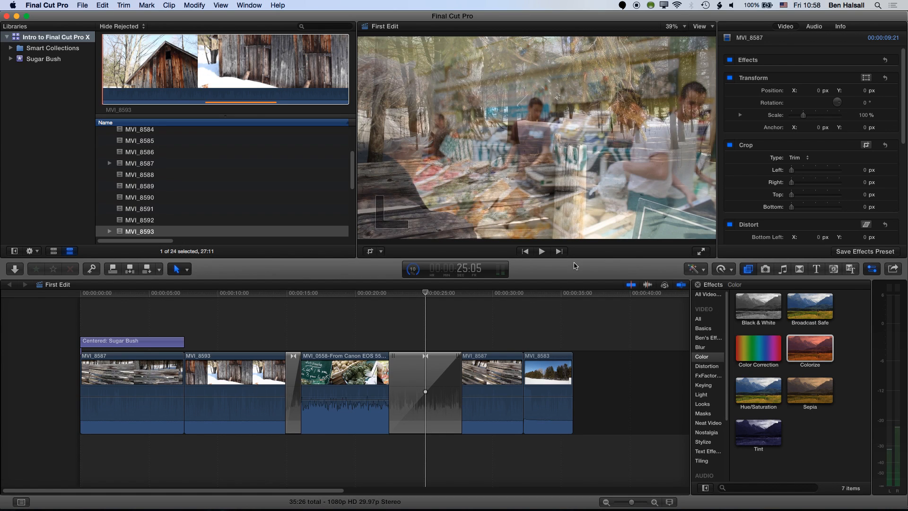
left_click(874, 270)
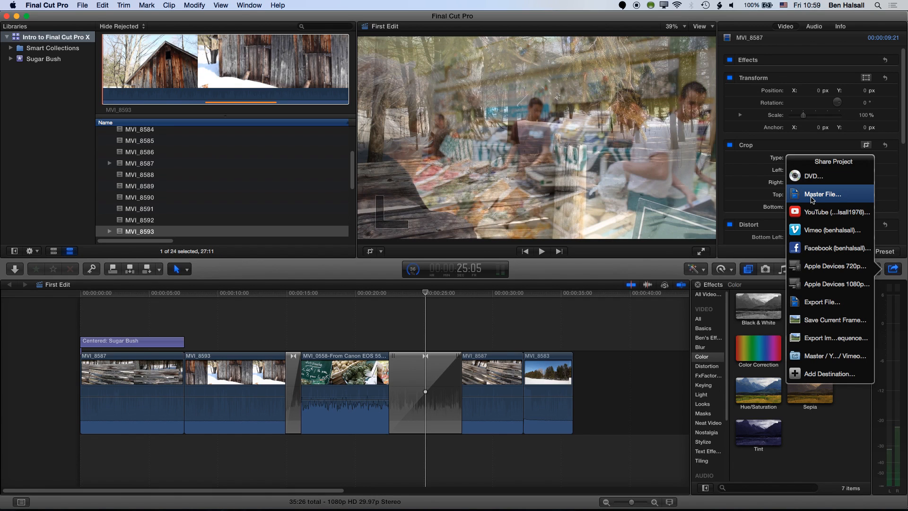
left_click(811, 200)
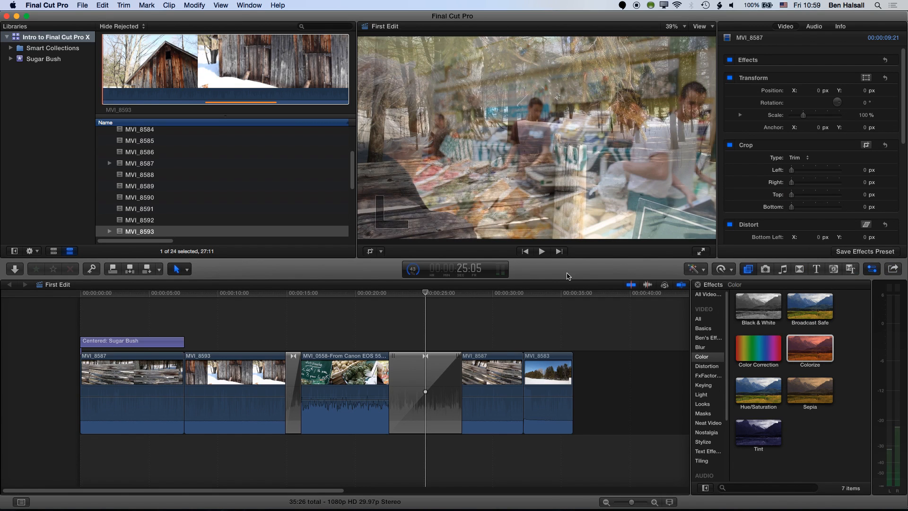